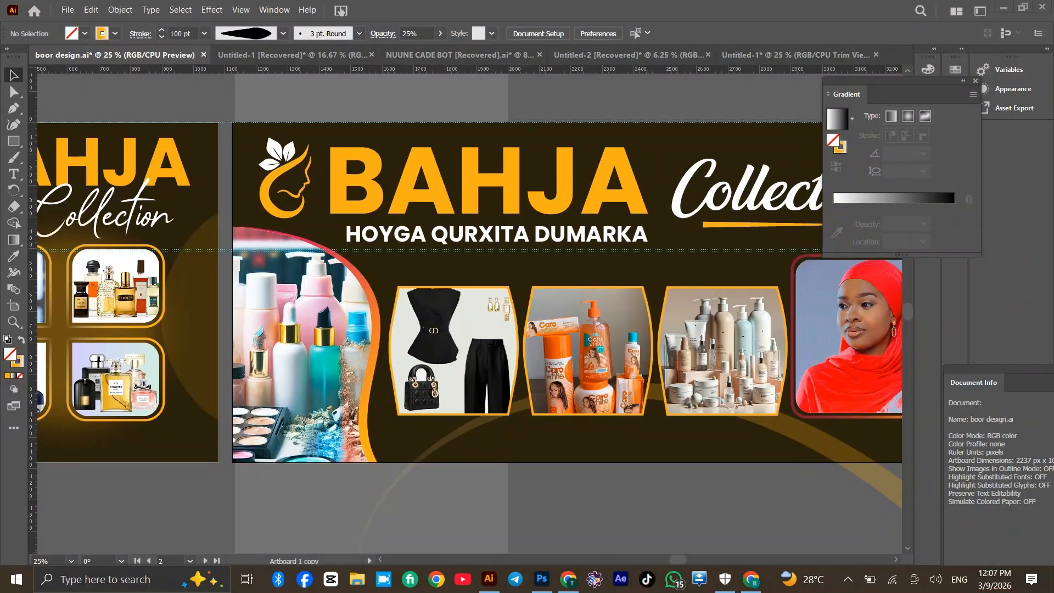
left_click(994, 579)
left_click(994, 579)
left_click(1000, 587)
left_click(1000, 587)
left_click(848, 579)
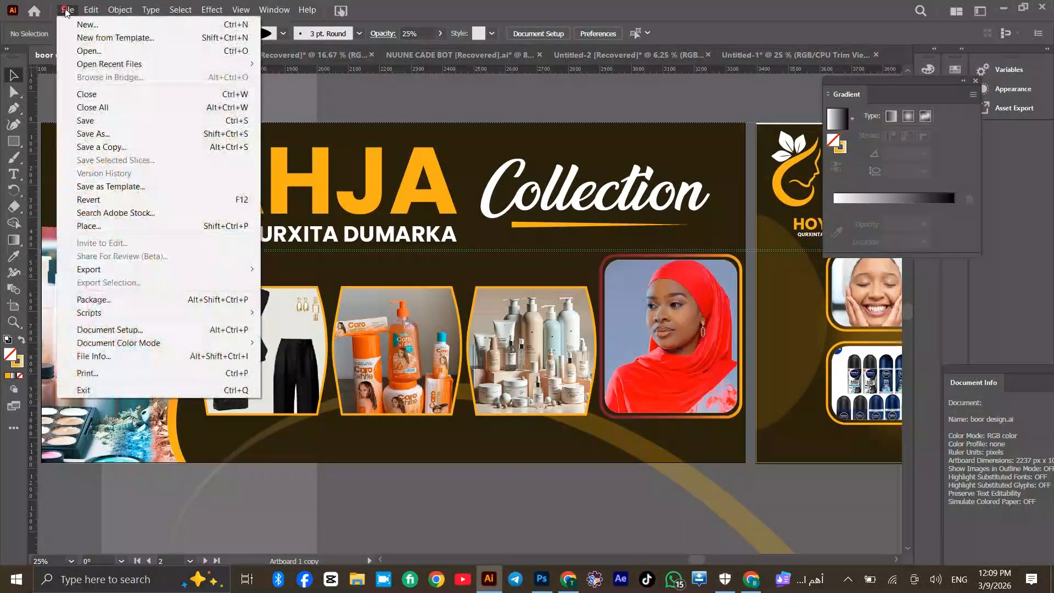
Start a new landscape document measuring 78.9164 x 38.1 cm and name it boor
left_click(67, 10)
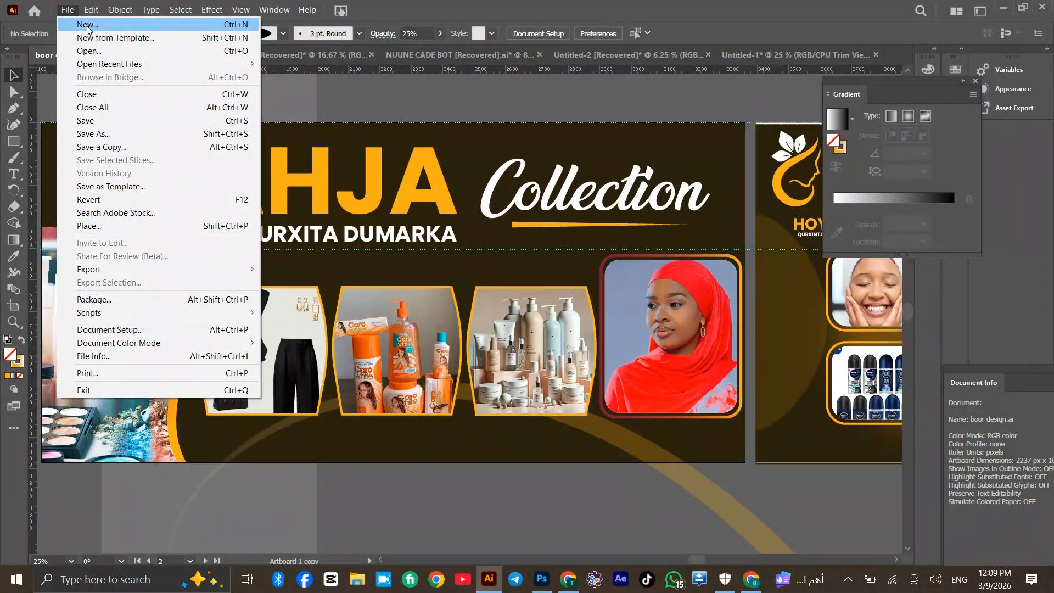
left_click(87, 27)
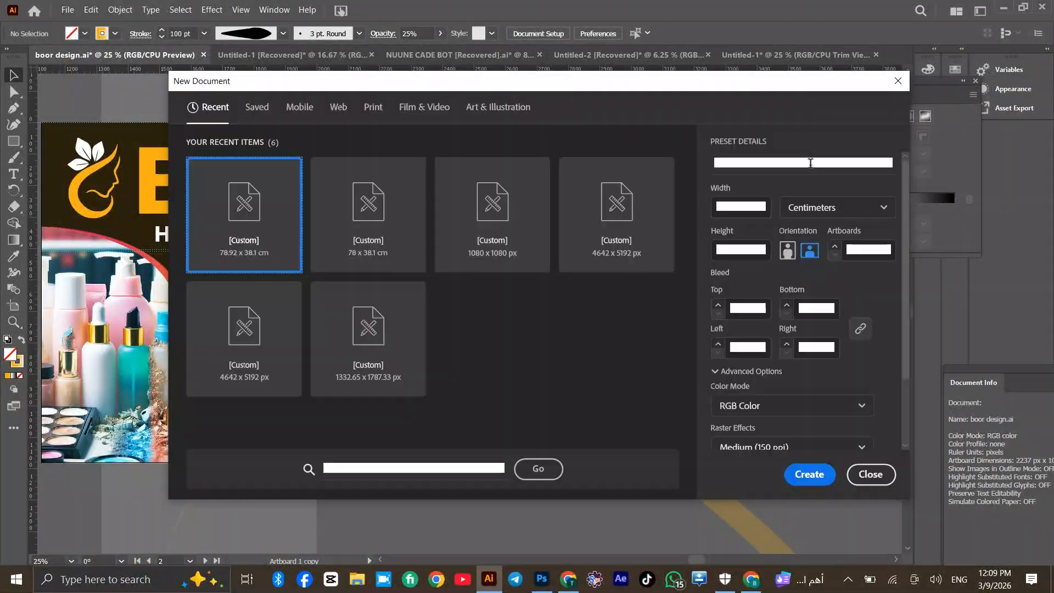
left_click(747, 208)
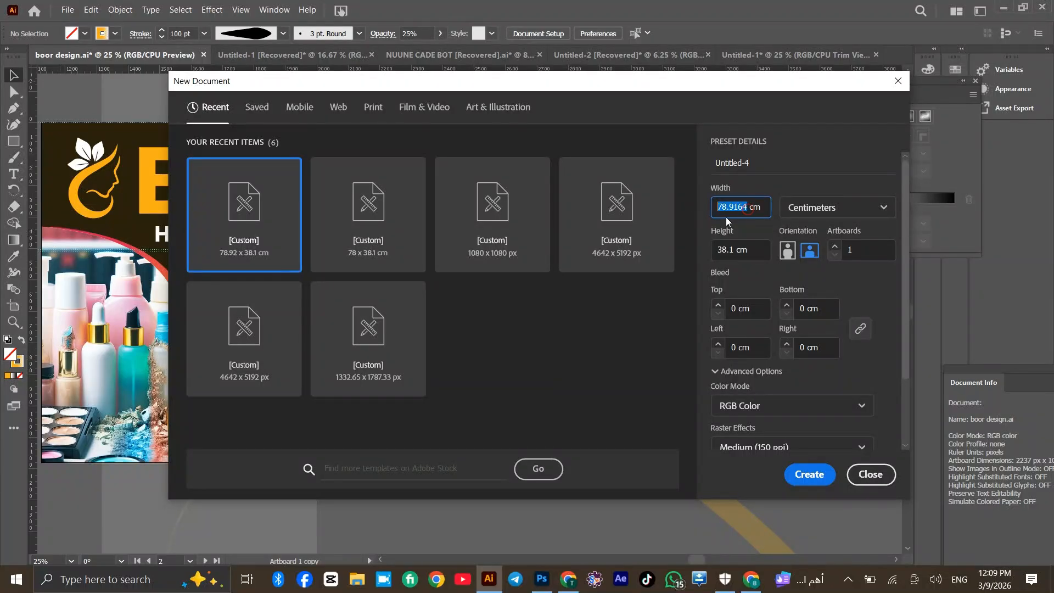
left_click(724, 205)
left_click_drag(728, 250, 713, 252)
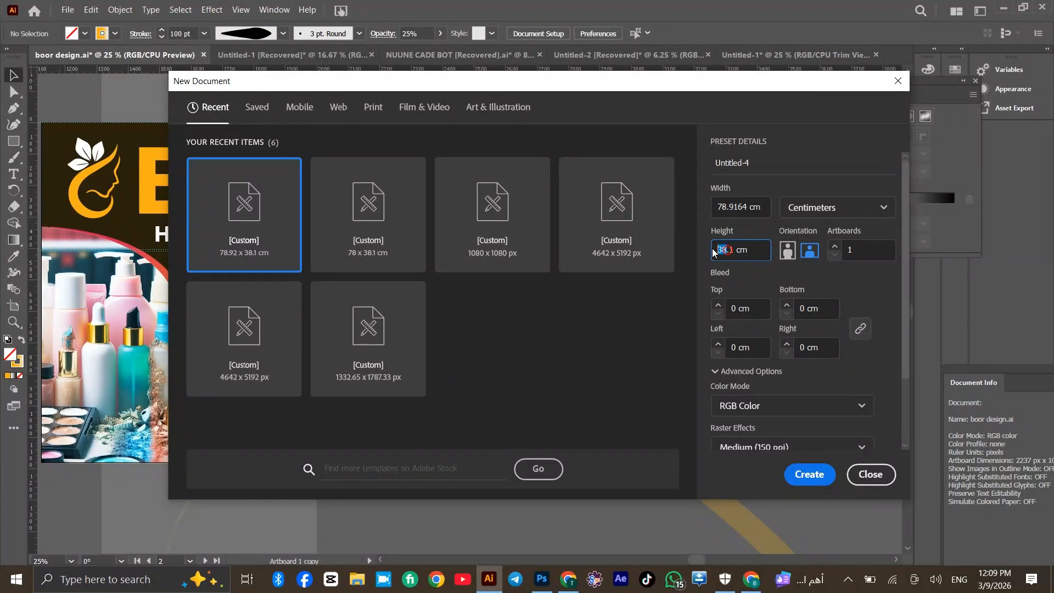
left_click(736, 250)
left_click(826, 207)
left_click(816, 409)
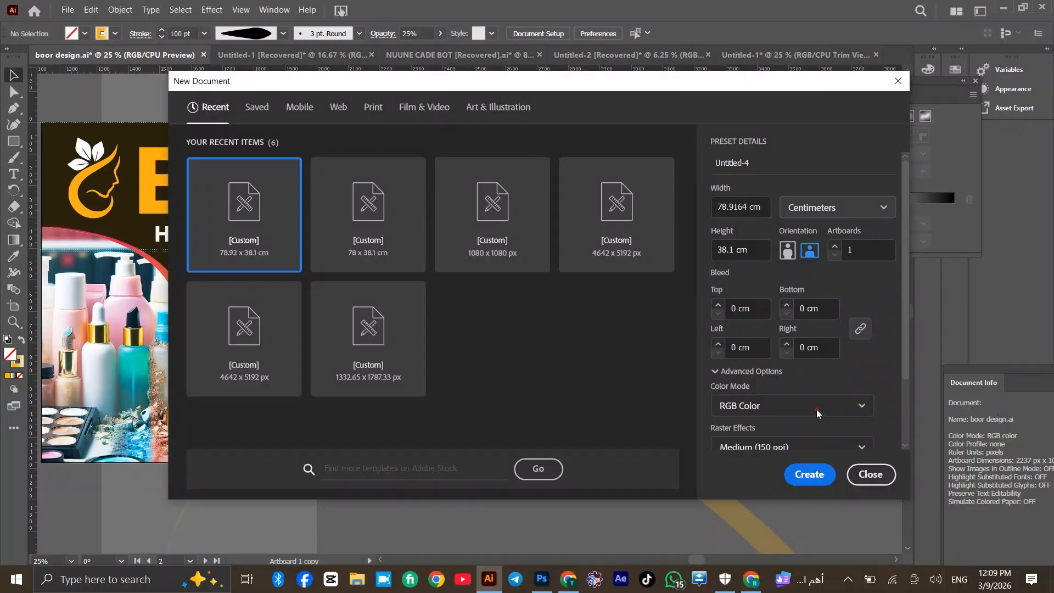
left_click(750, 157)
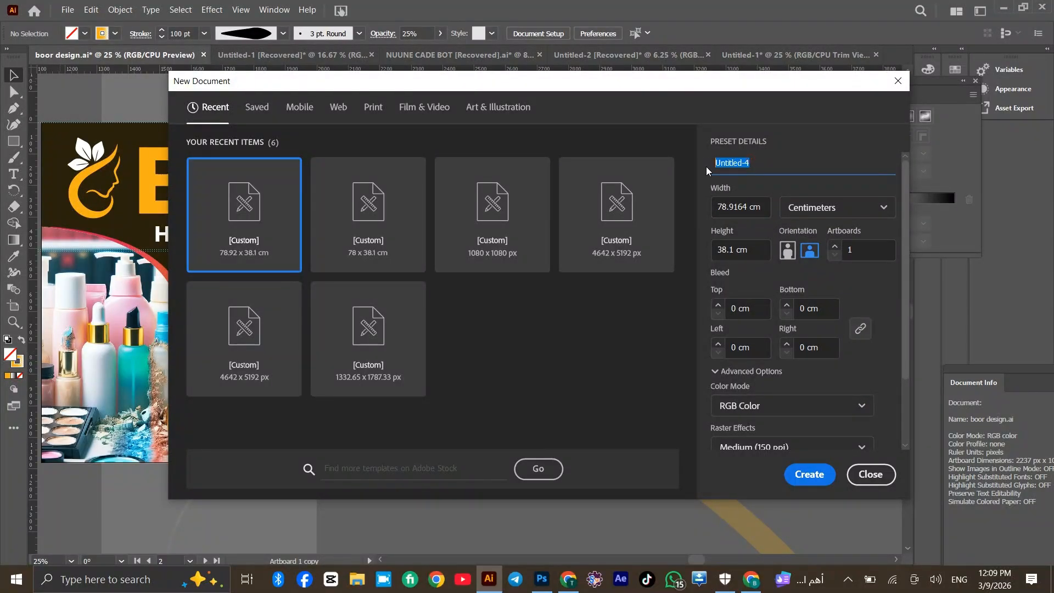
type("boor")
Choose Medium (150 ppi) raster effects for the new document and create it
left_click(736, 206)
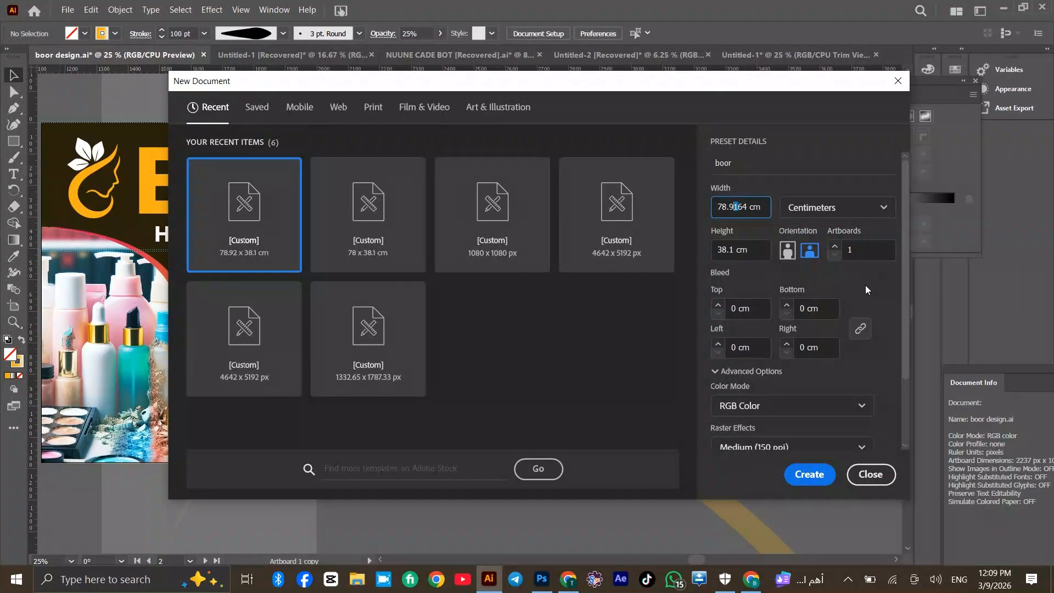
left_click_drag(903, 345, 899, 251)
left_click_drag(907, 383, 907, 430)
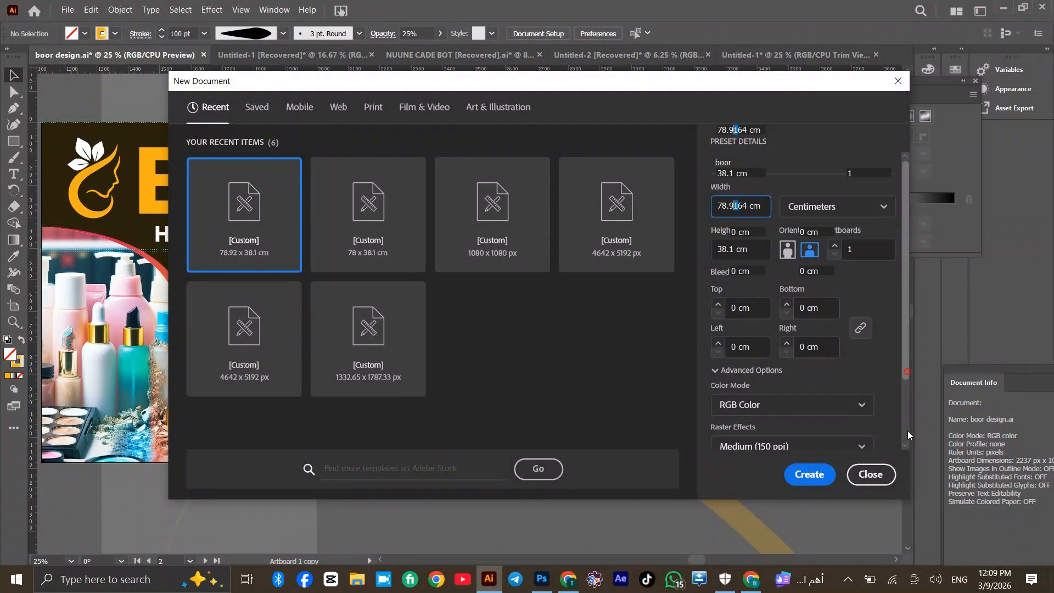
left_click(758, 366)
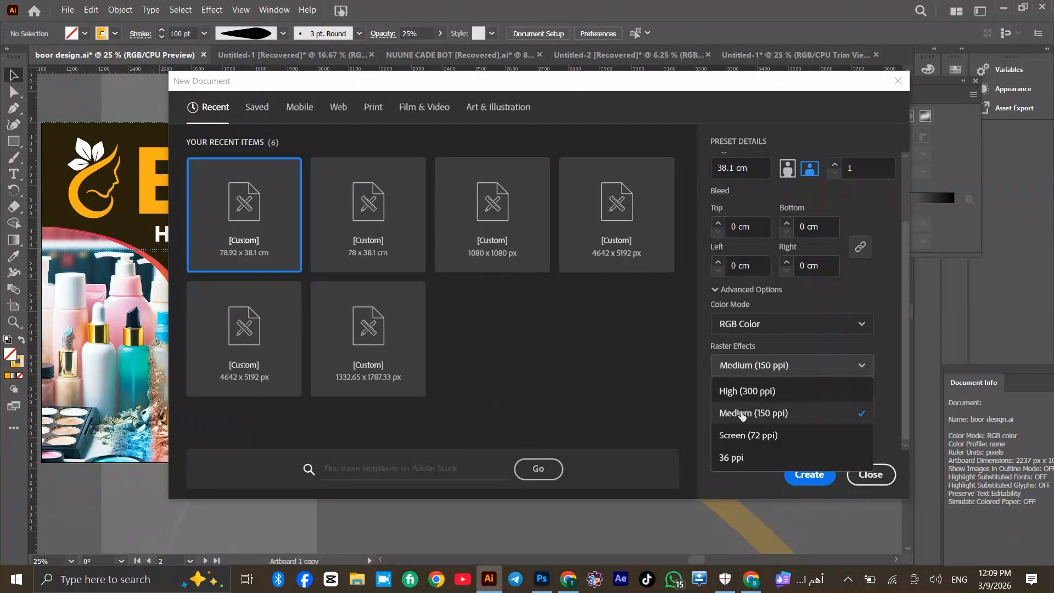
left_click(752, 414)
left_click_drag(903, 209, 901, 172)
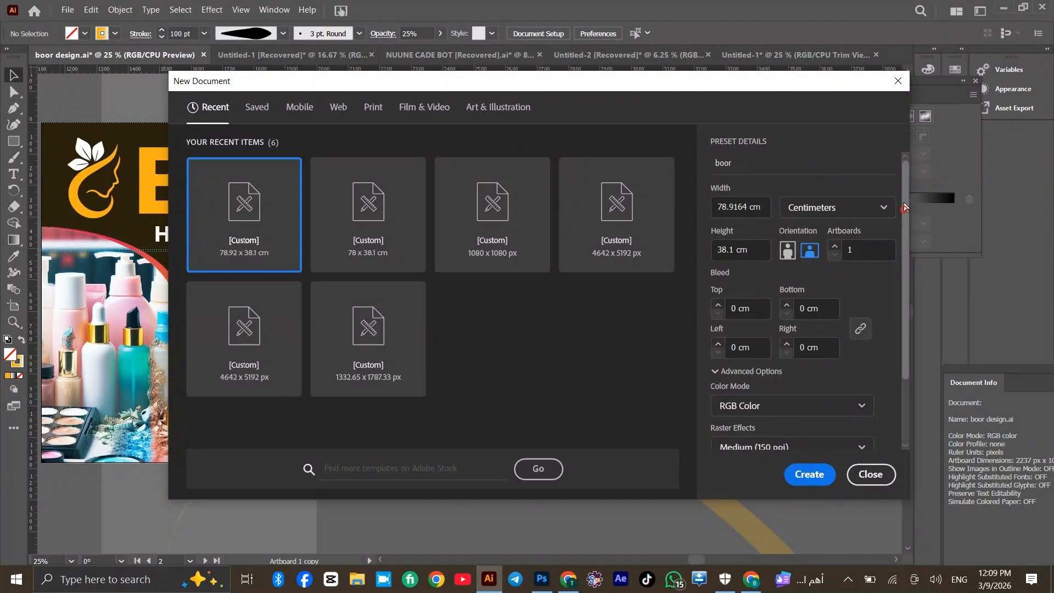
double_click(742, 161)
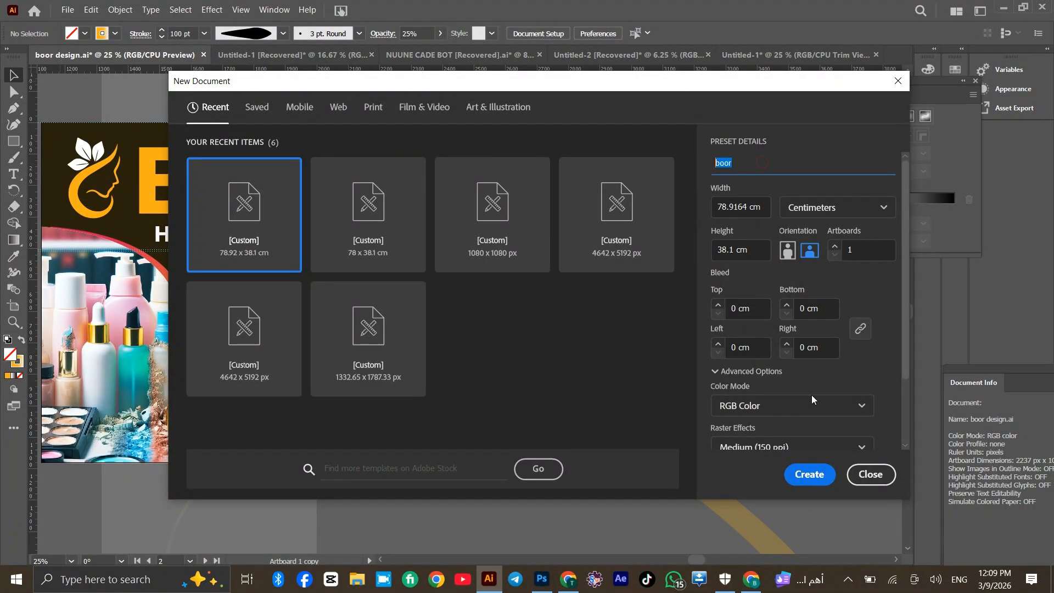
left_click(810, 475)
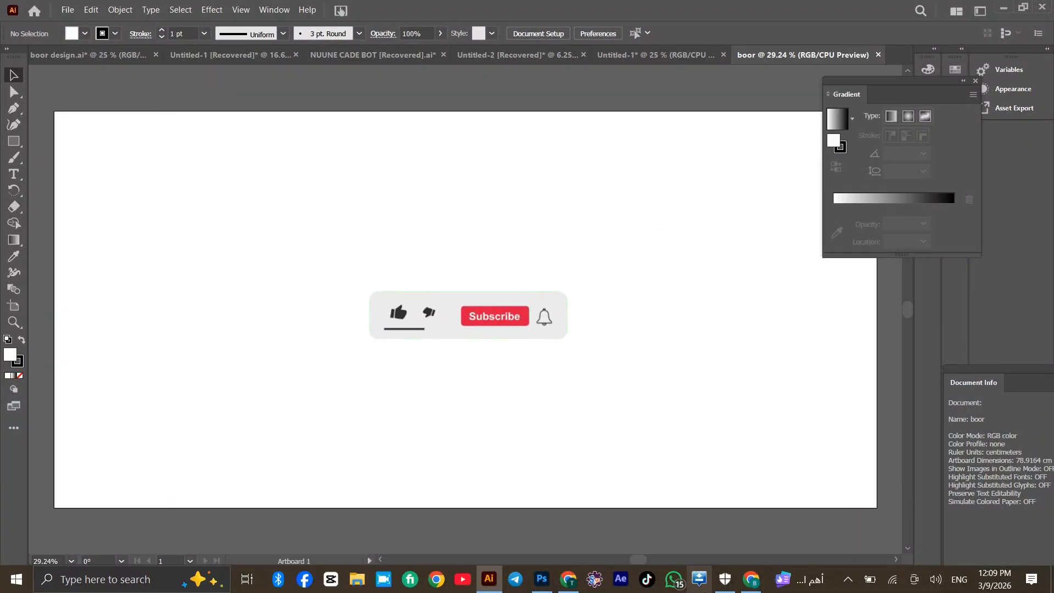
Bring the face-and-leaf logo from boor design.ai into the boor document and park it just above the artboard's upper-left corner
left_click_drag(655, 558, 642, 561)
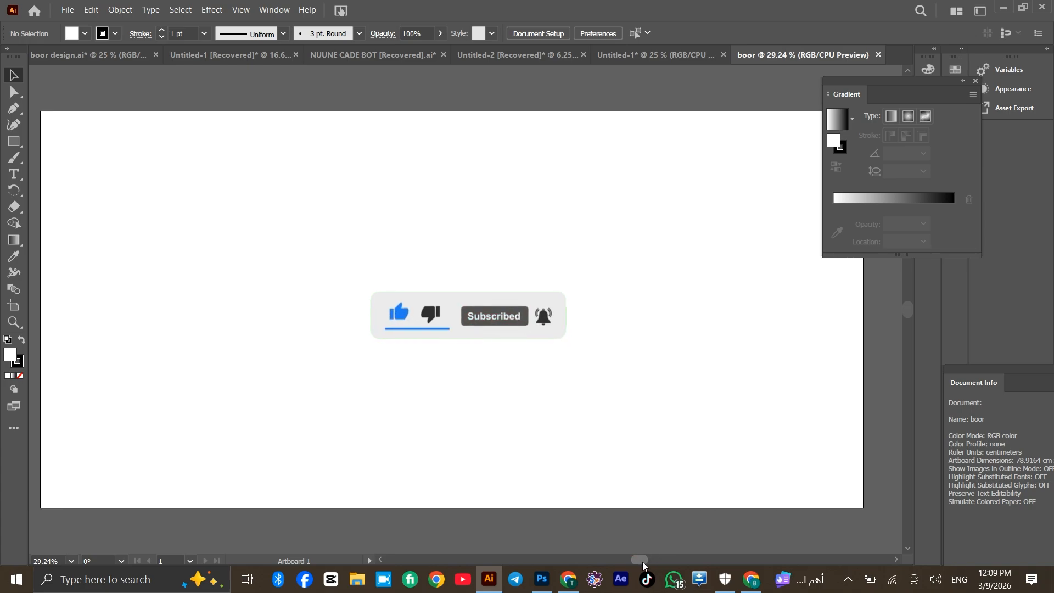
left_click(95, 56)
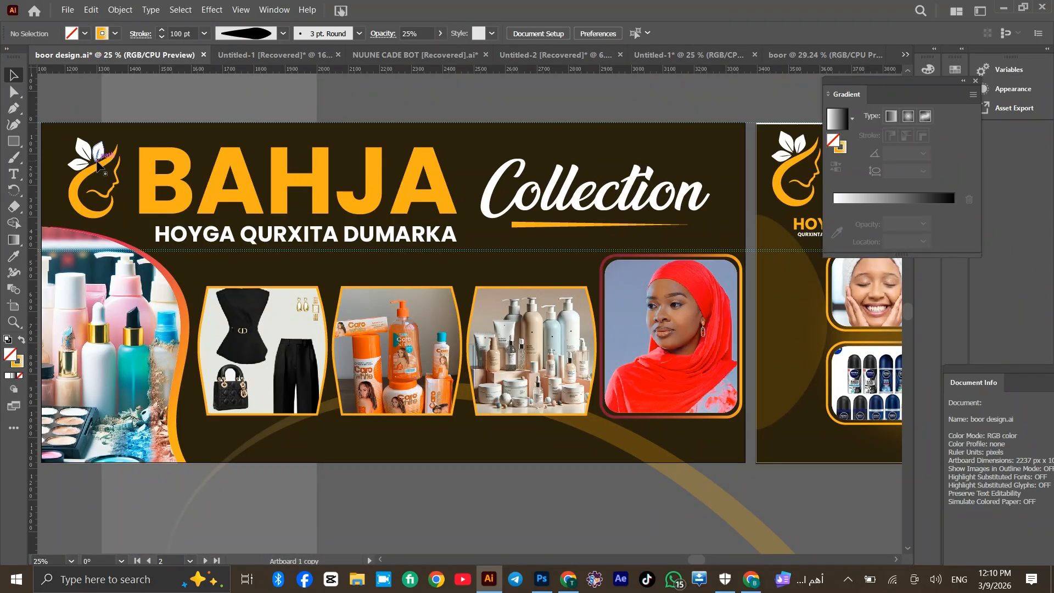
left_click_drag(100, 157, 426, 63)
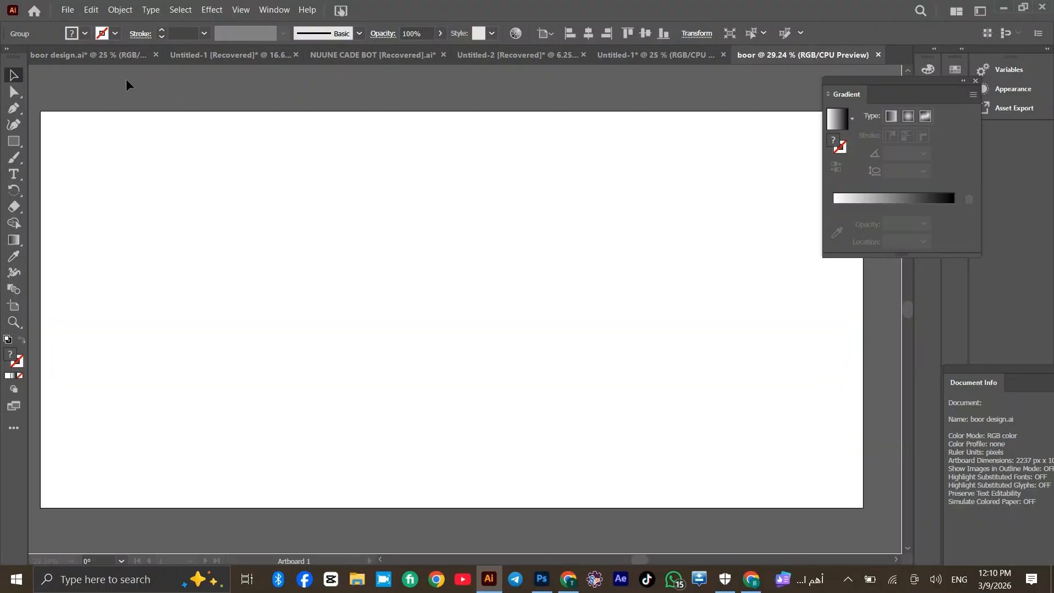
left_click_drag(126, 80, 52, 68)
left_click(141, 103)
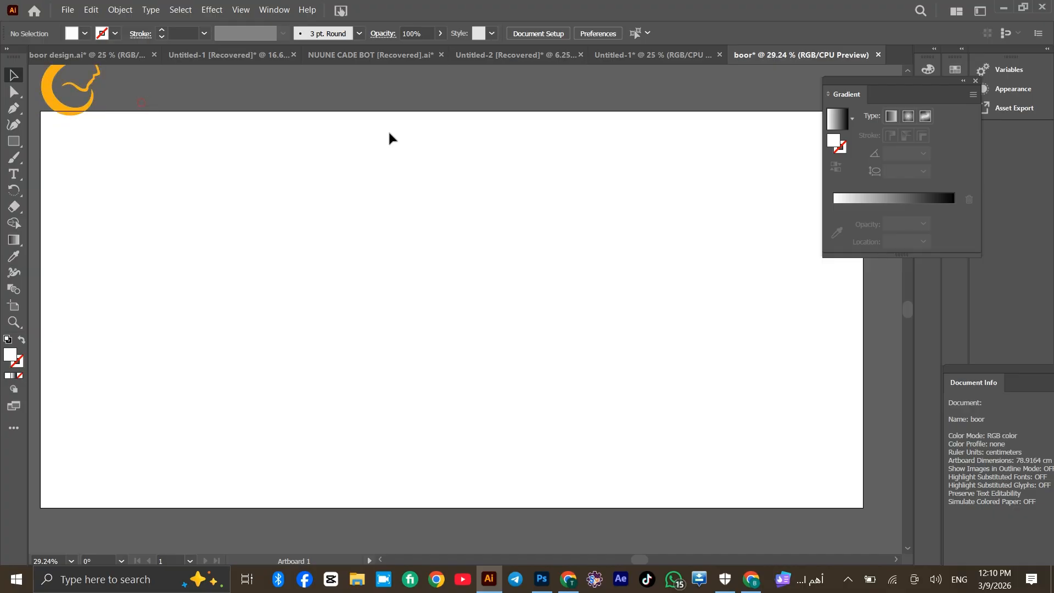
left_click_drag(79, 108, 67, 93)
left_click(222, 93)
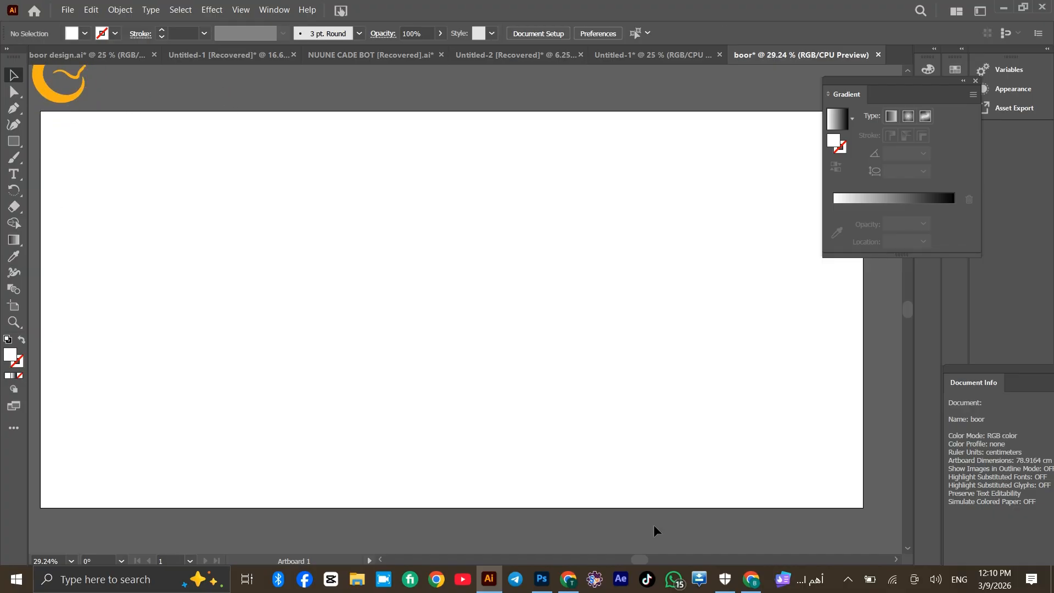
left_click(851, 583)
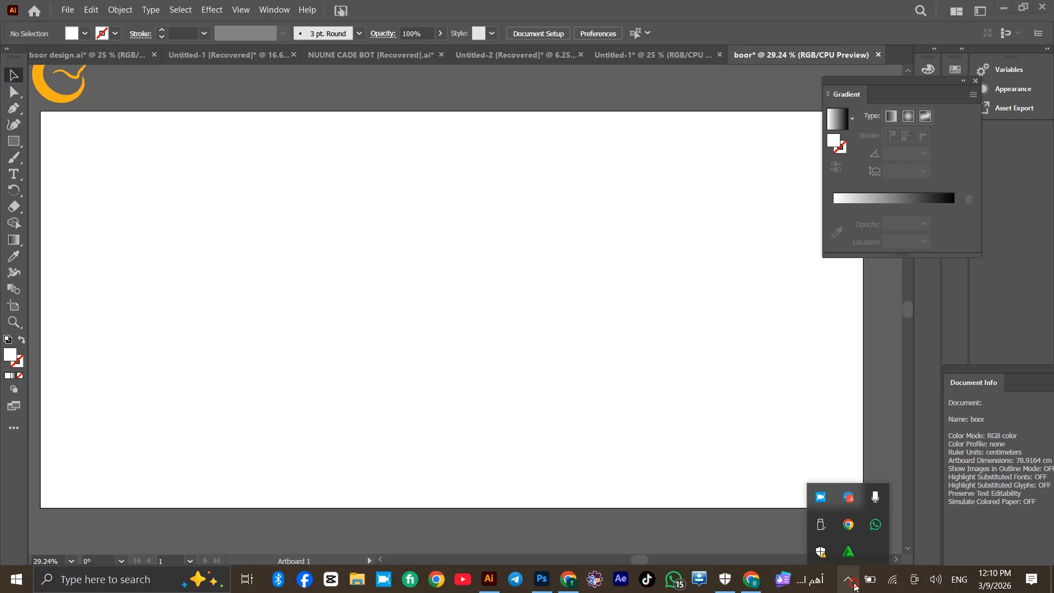
left_click(852, 585)
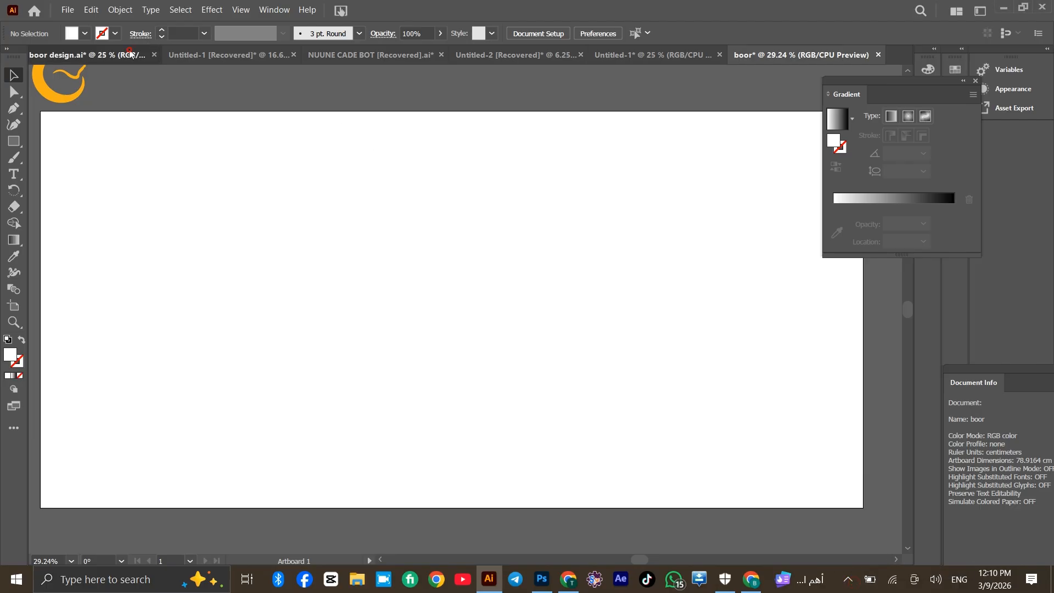
Look up the hex fill colour of the dark banner background in boor design.ai
left_click(88, 55)
left_click(192, 286)
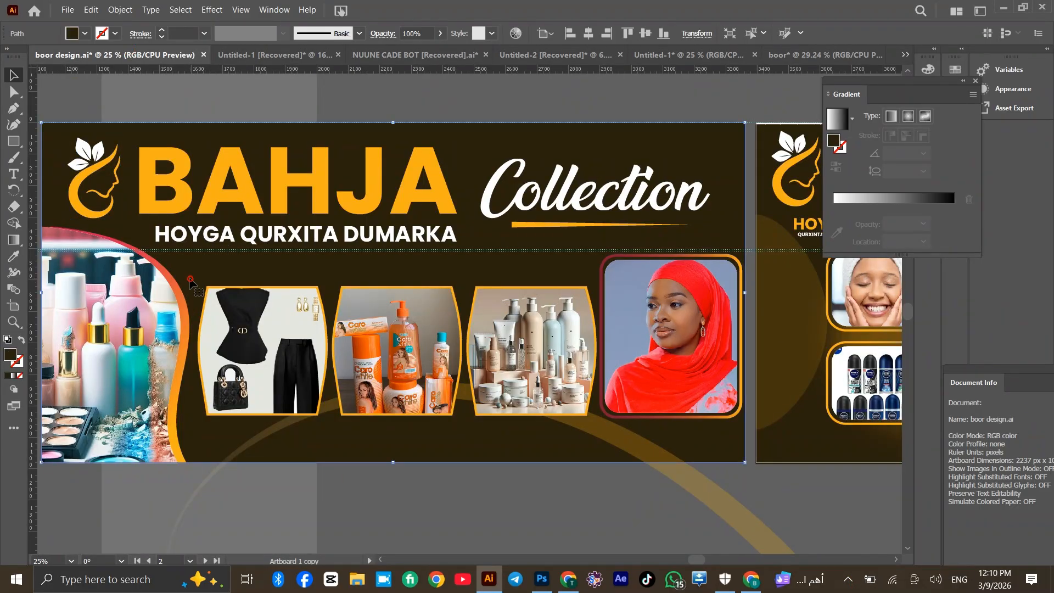
double_click(12, 353)
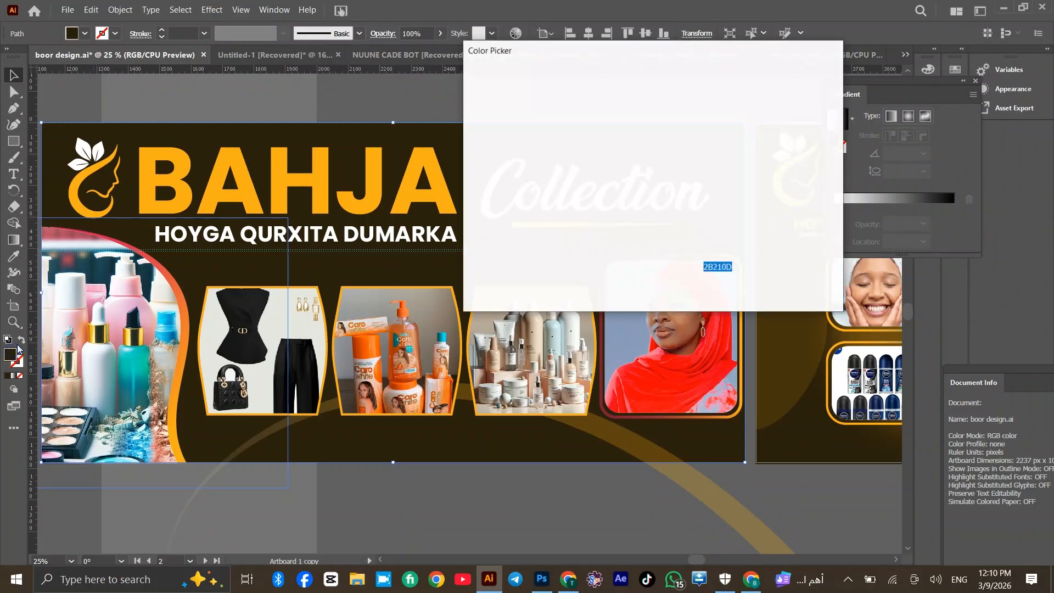
left_click(710, 269)
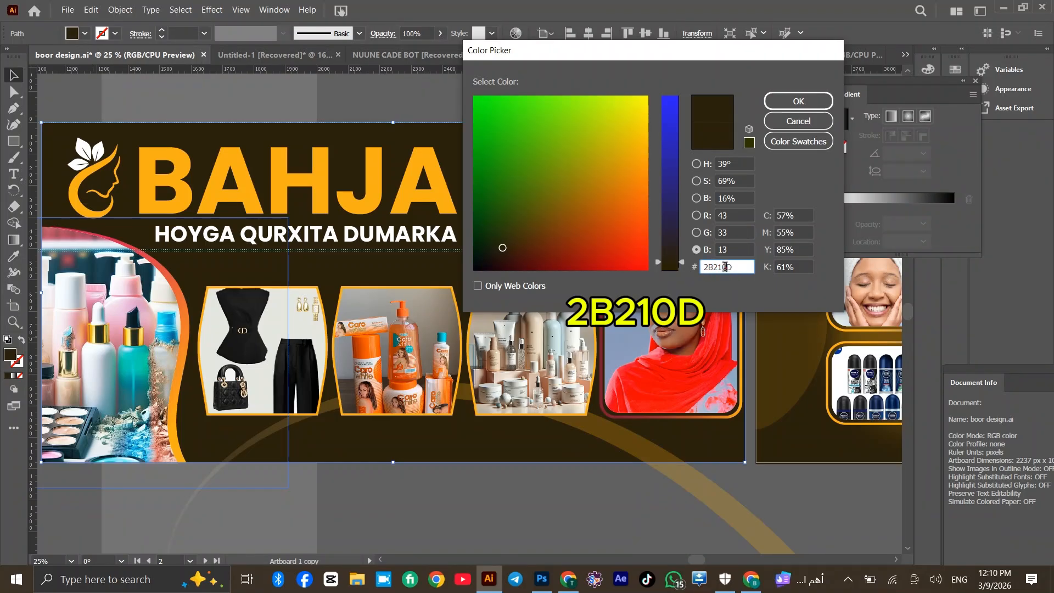
left_click_drag(725, 267, 731, 267)
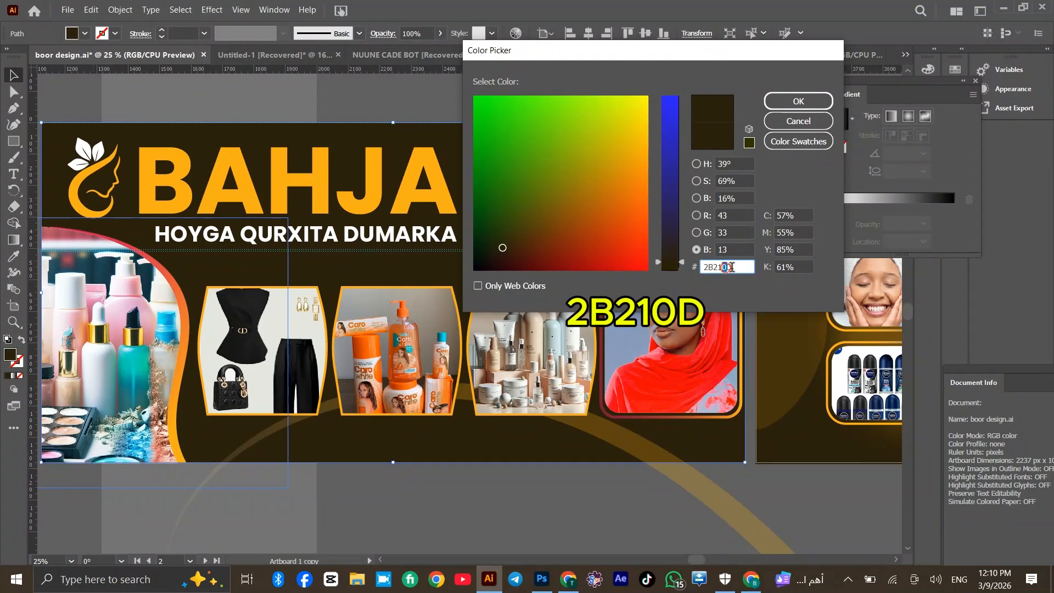
left_click(798, 101)
Draw a rectangle covering the whole artboard in the boor document
left_click(870, 61)
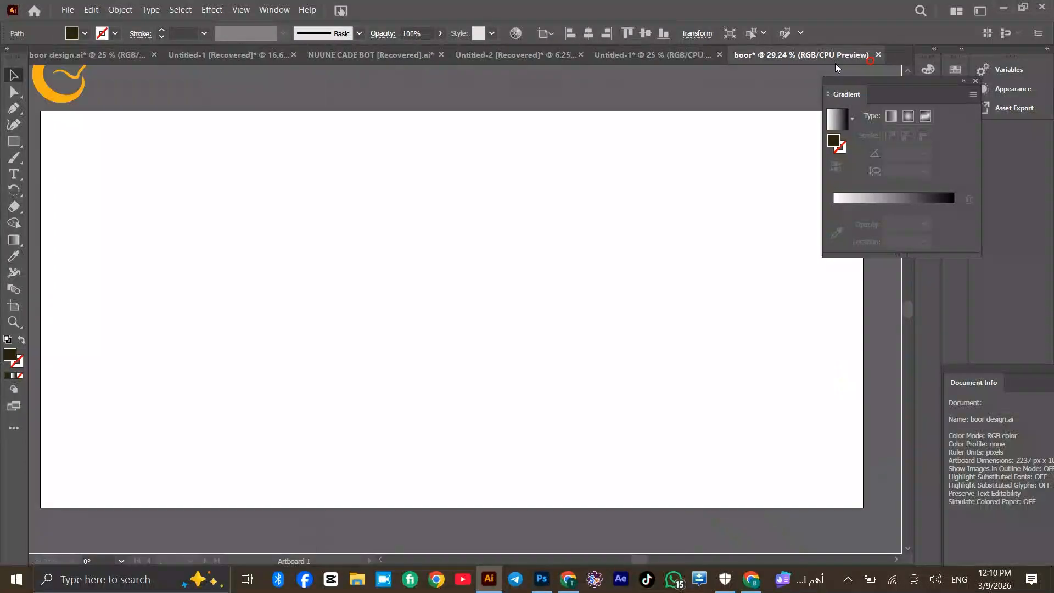
left_click(14, 142)
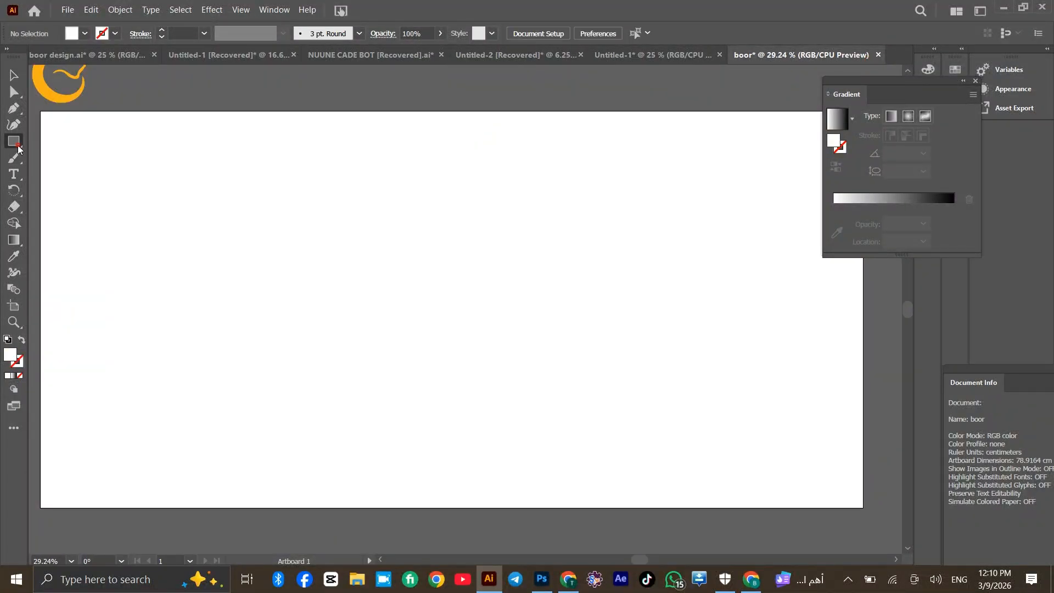
mouse_move(40, 110)
left_mouse_down()
mouse_move(216, 214)
mouse_move(539, 296)
mouse_move(830, 443)
mouse_move(863, 508)
left_mouse_up()
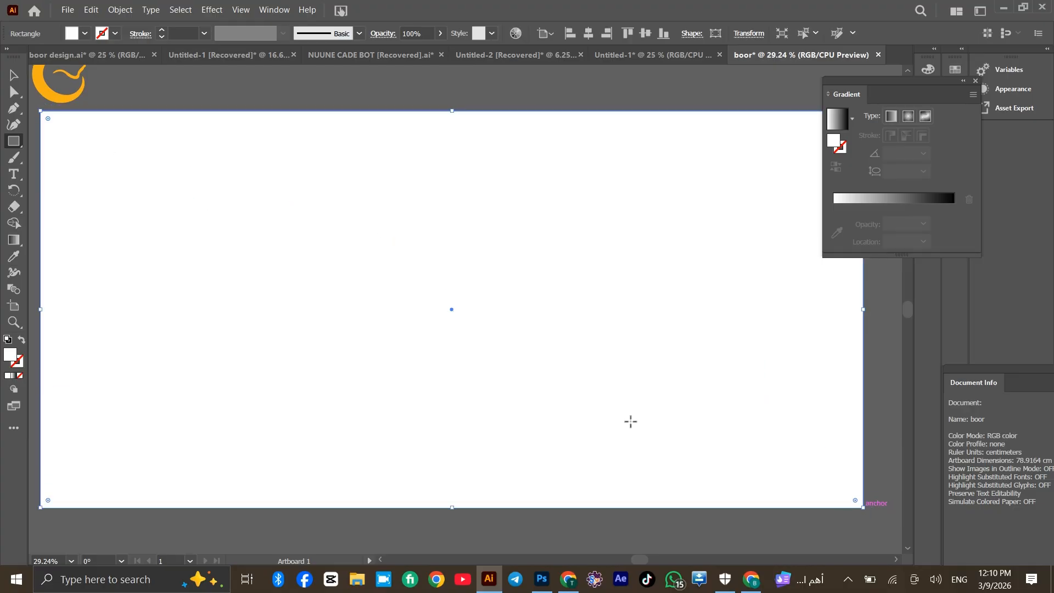
Fill the artboard-sized rectangle with the dark brown colour 2B210D
double_click(10, 356)
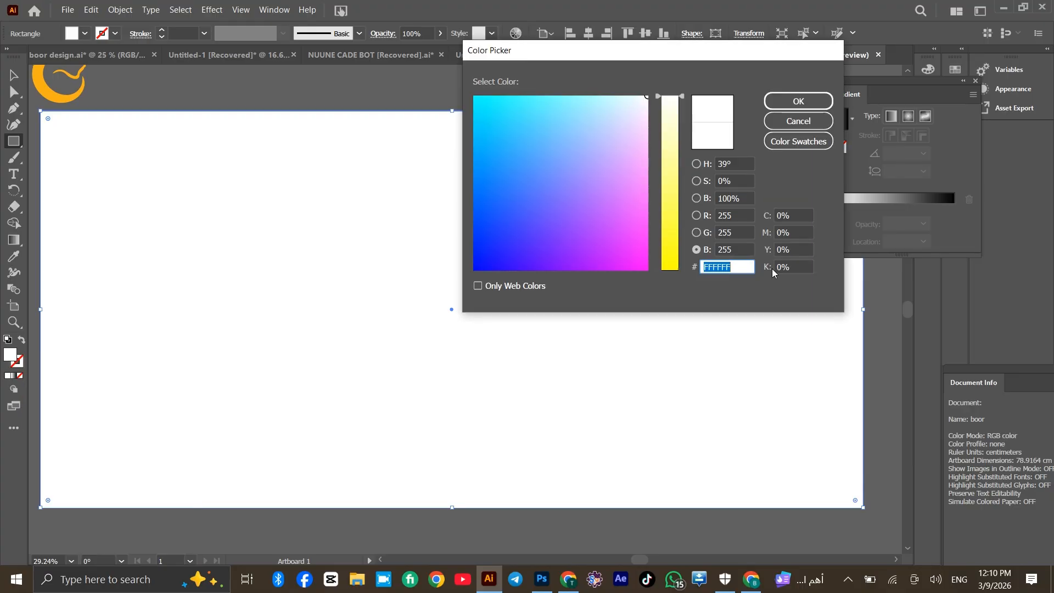
type("2B210D")
double_click(734, 267)
left_click(798, 101)
left_click(543, 87)
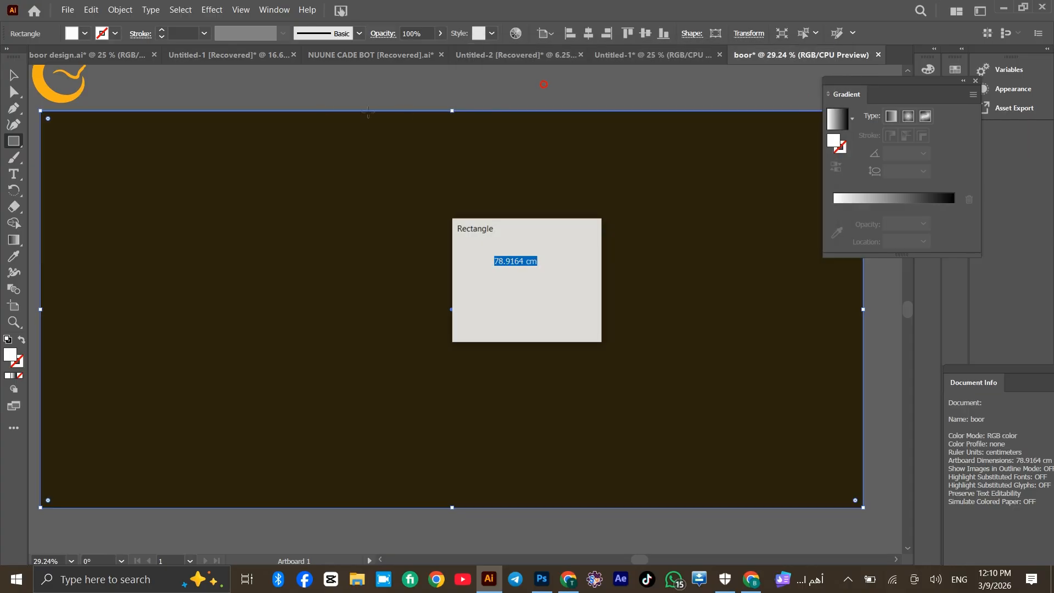
left_click(556, 308)
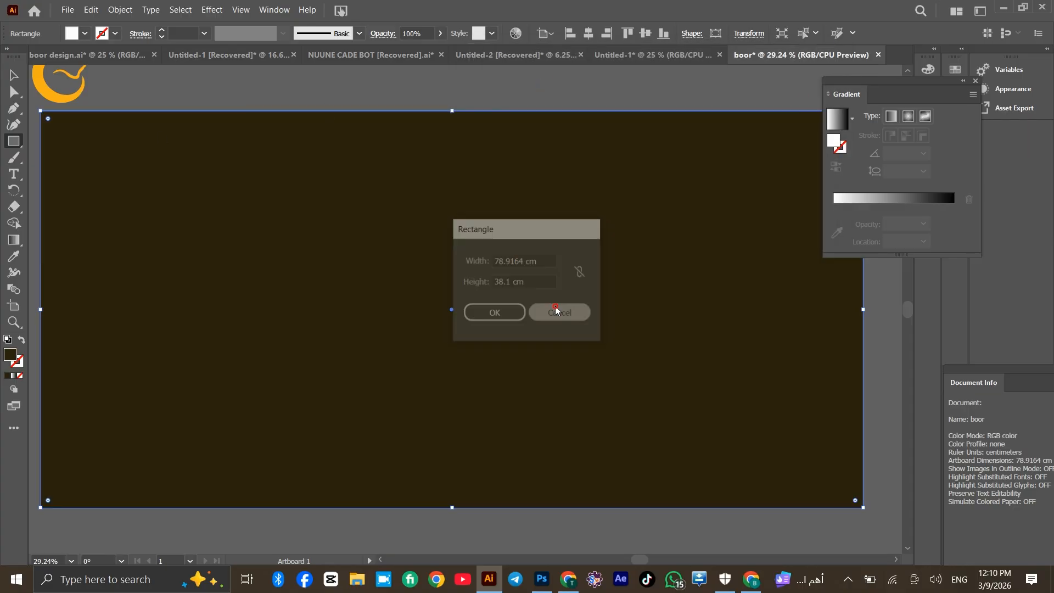
left_click(14, 75)
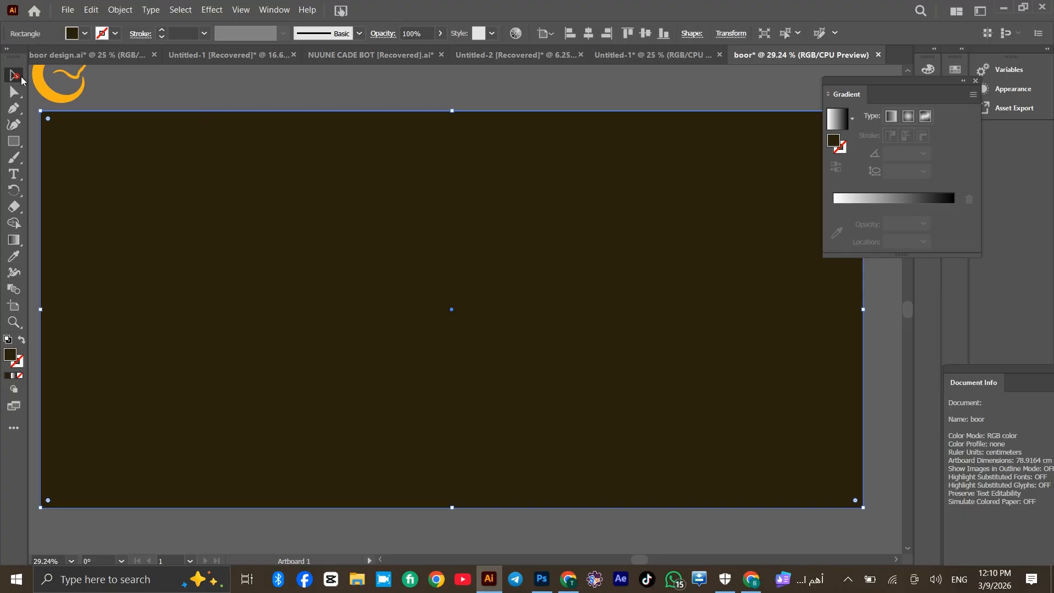
left_click(208, 92)
left_click(235, 219)
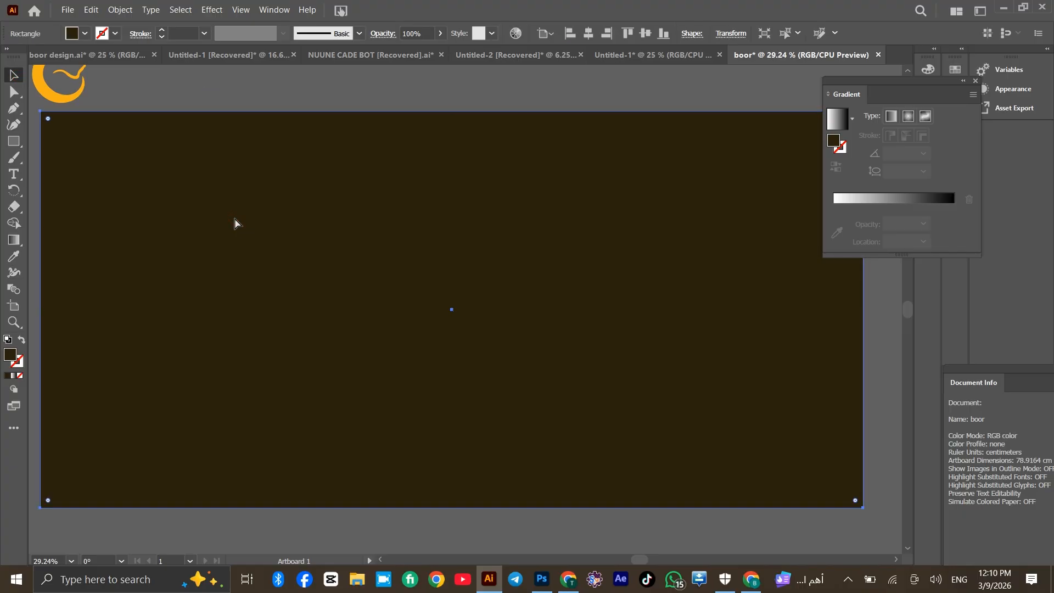
Add the text "bahjo" over the upper middle of the background and enlarge it to about 400 pt
key("t")
left_click(301, 177)
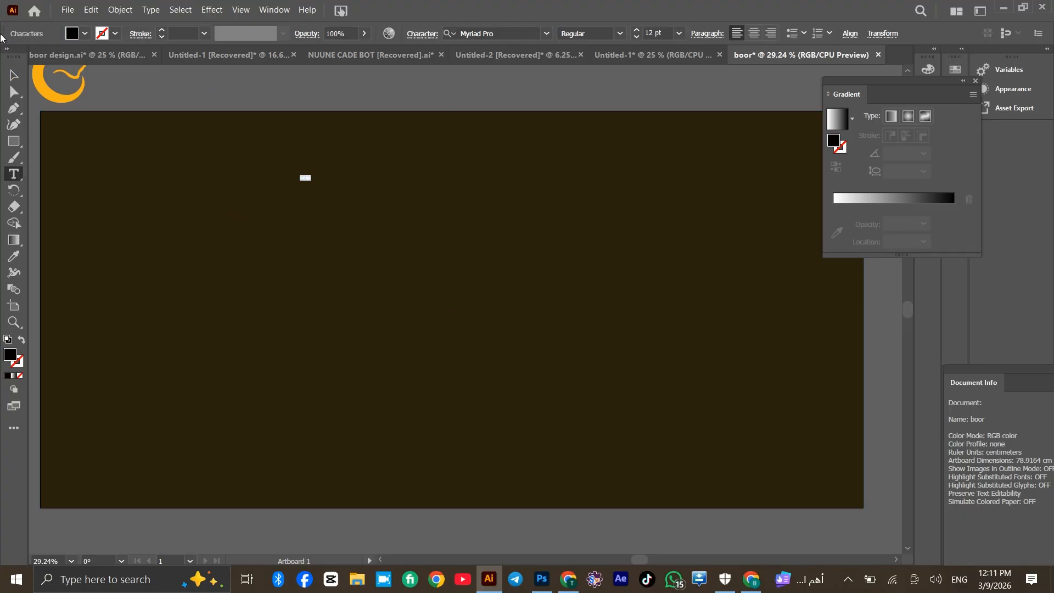
left_click(13, 75)
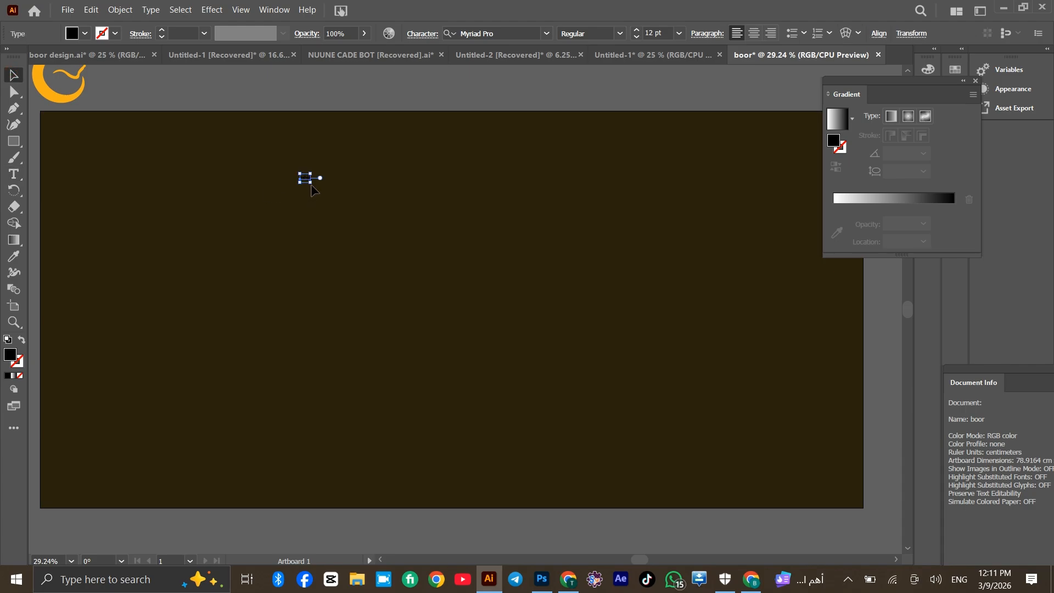
left_click_drag(313, 185, 549, 327)
left_click_drag(353, 202, 502, 233)
Set the "bahjo" text in all caps and change its font to Poppins Bold
double_click(501, 235)
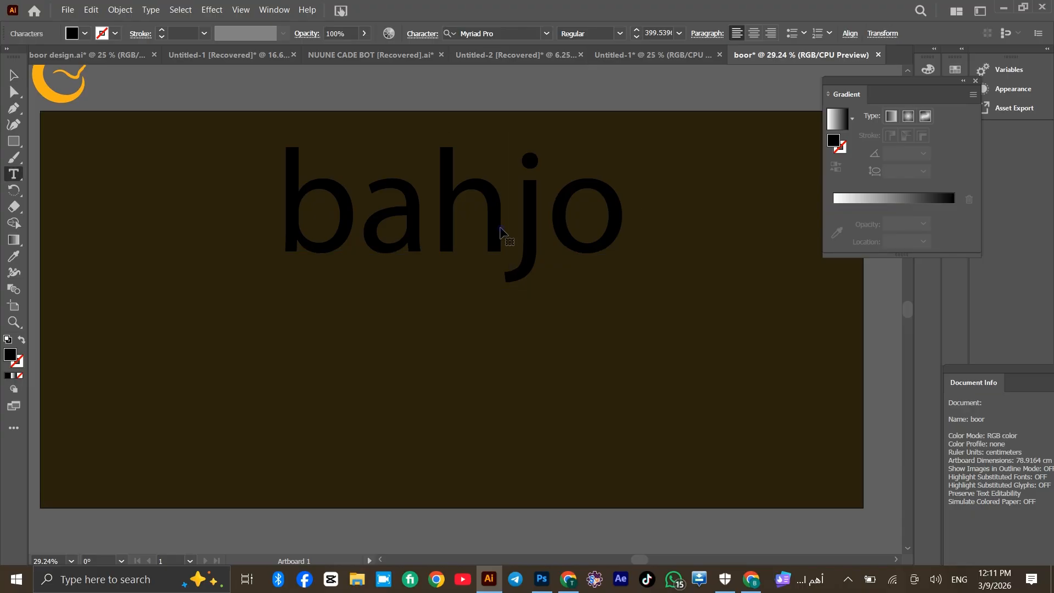
double_click(497, 231)
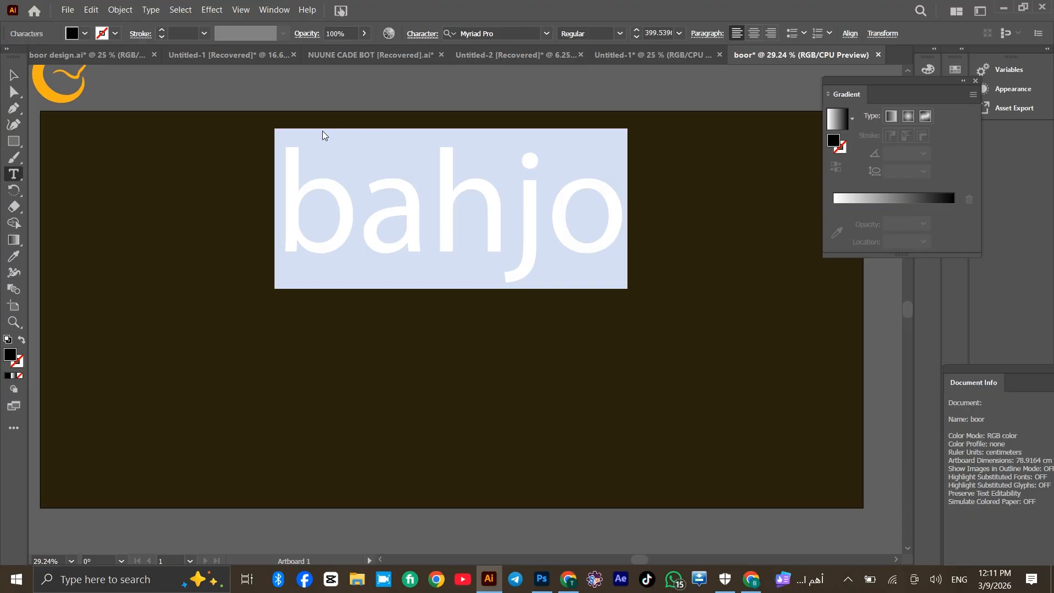
key("ctrl+t")
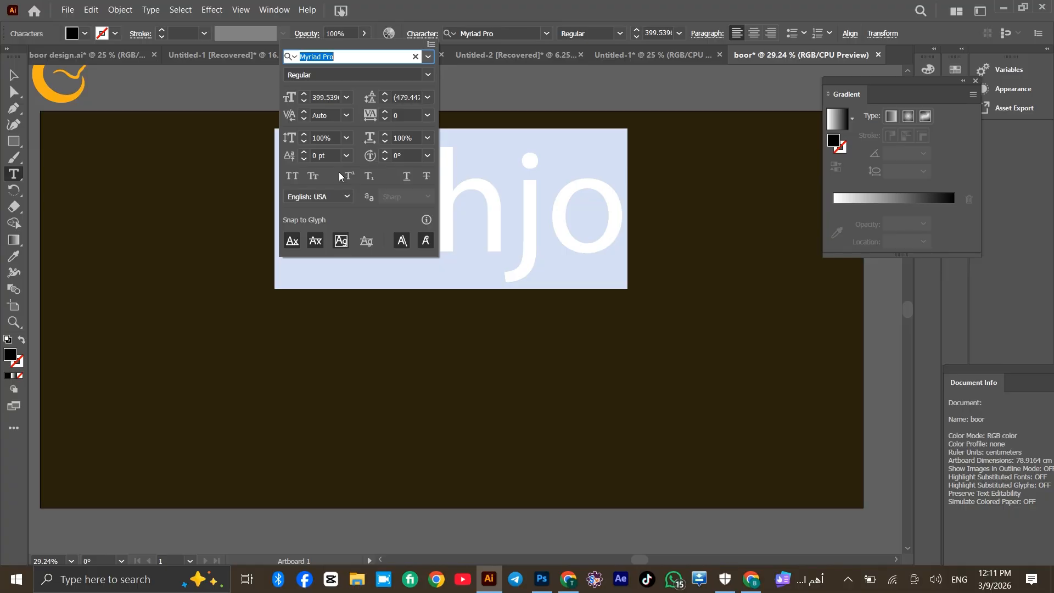
left_click(295, 176)
left_click(513, 33)
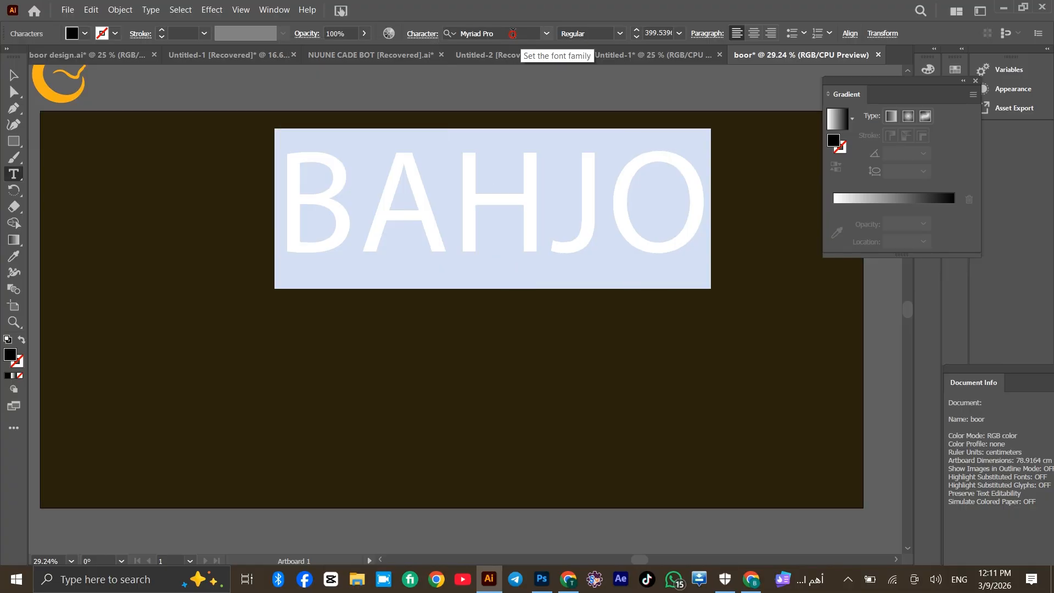
left_click(512, 34)
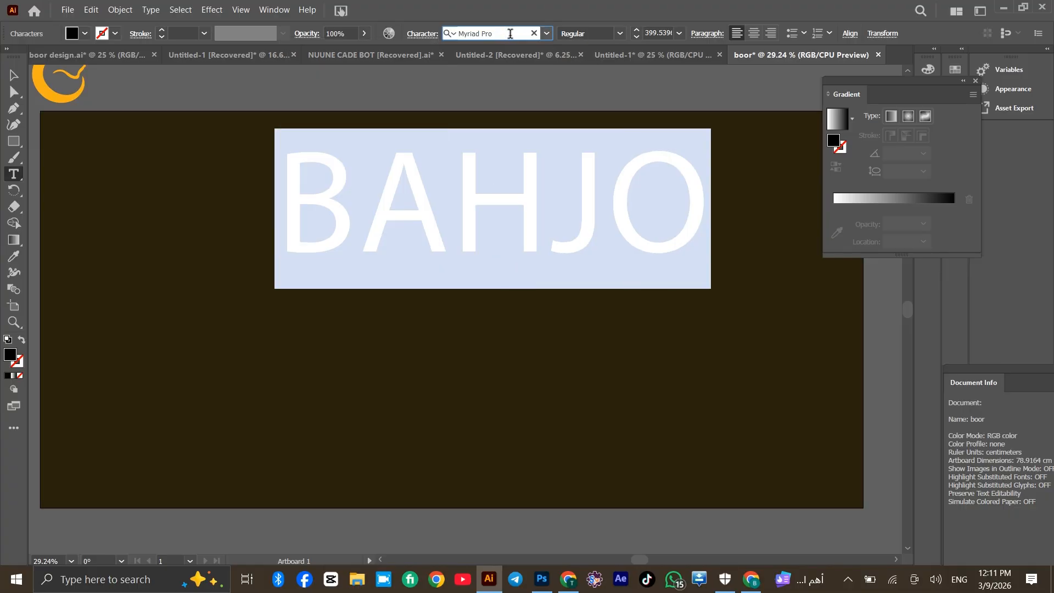
key("ctrl+a")
type("pop")
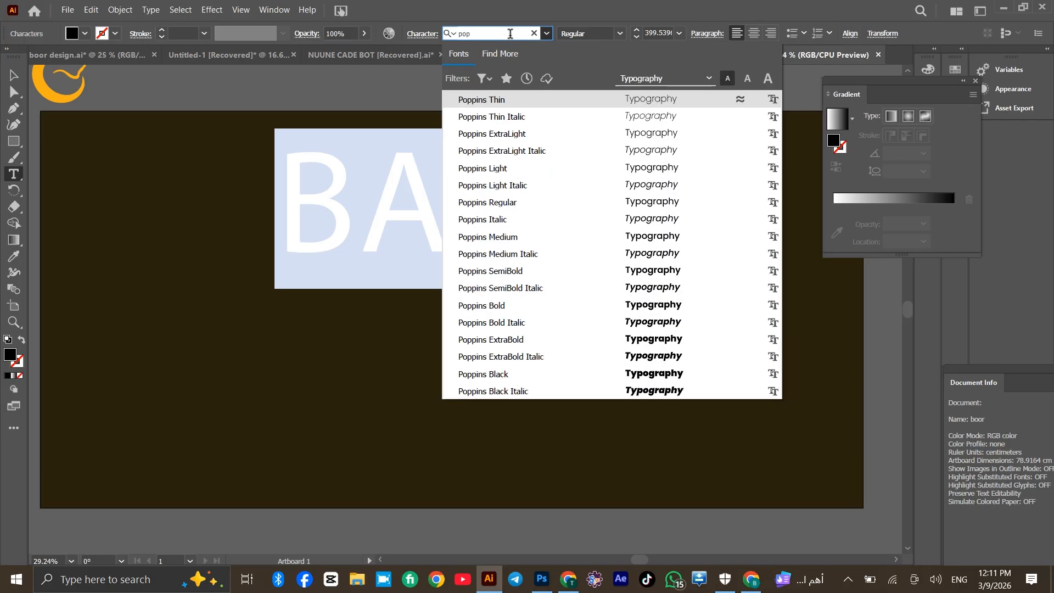
left_click(650, 303)
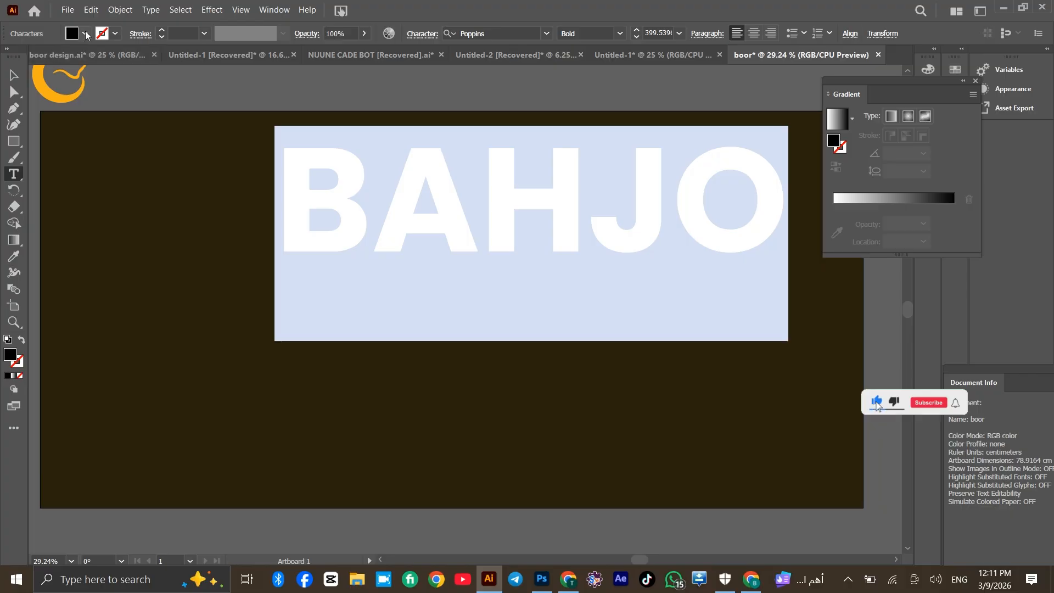
Colour the BAHJO title with the orange sampled from the logo
left_click(14, 258)
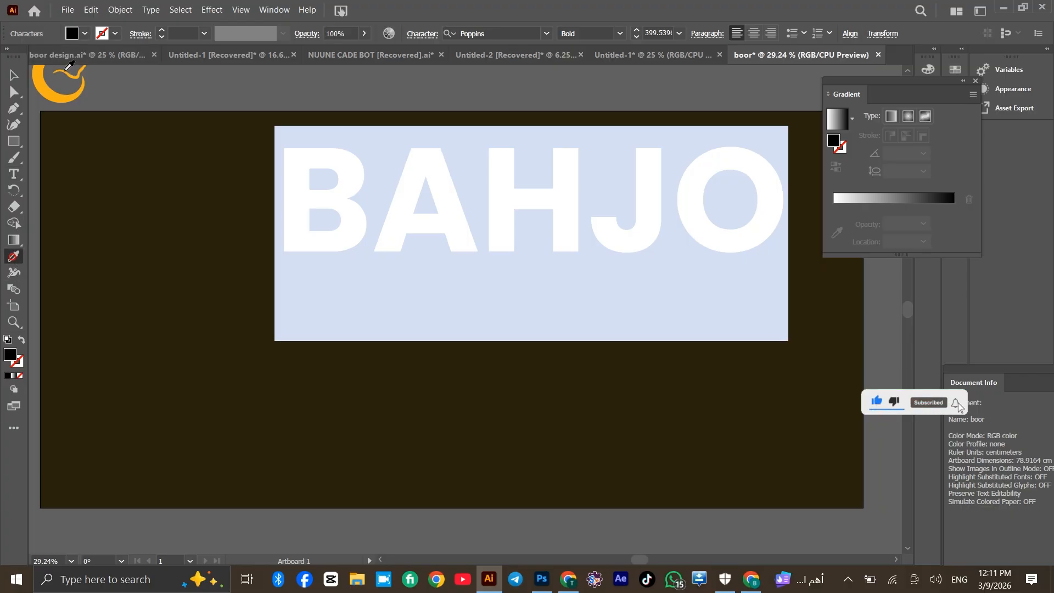
left_click(54, 93)
left_click(11, 76)
left_click(11, 76)
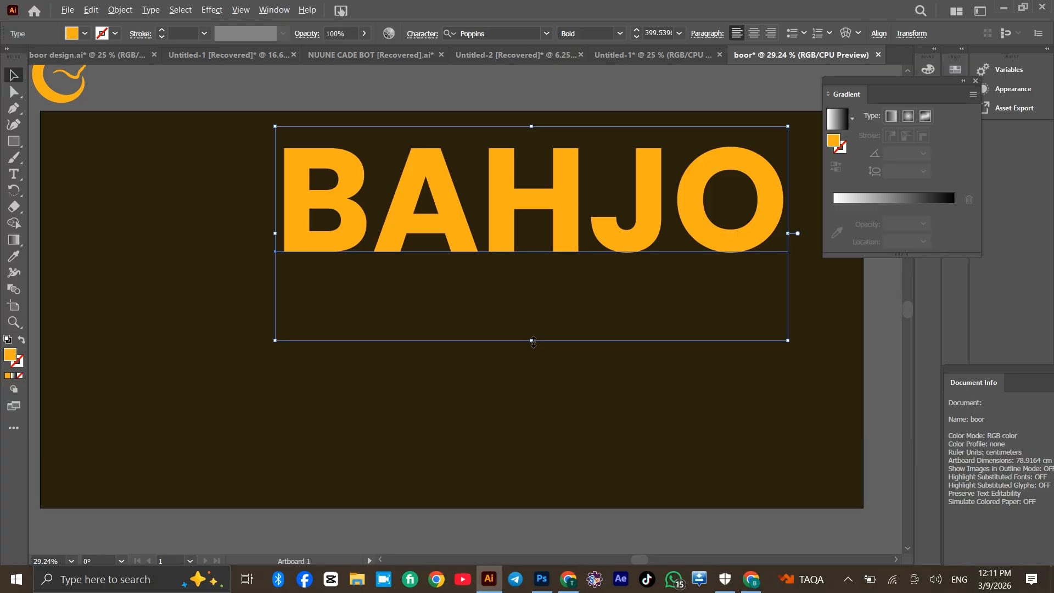
Shrink the BAHJO title to about 317 pt near the artboard's upper left and place the logo beside its first letter
left_click_drag(532, 341, 531, 326)
left_click_drag(532, 214, 389, 186)
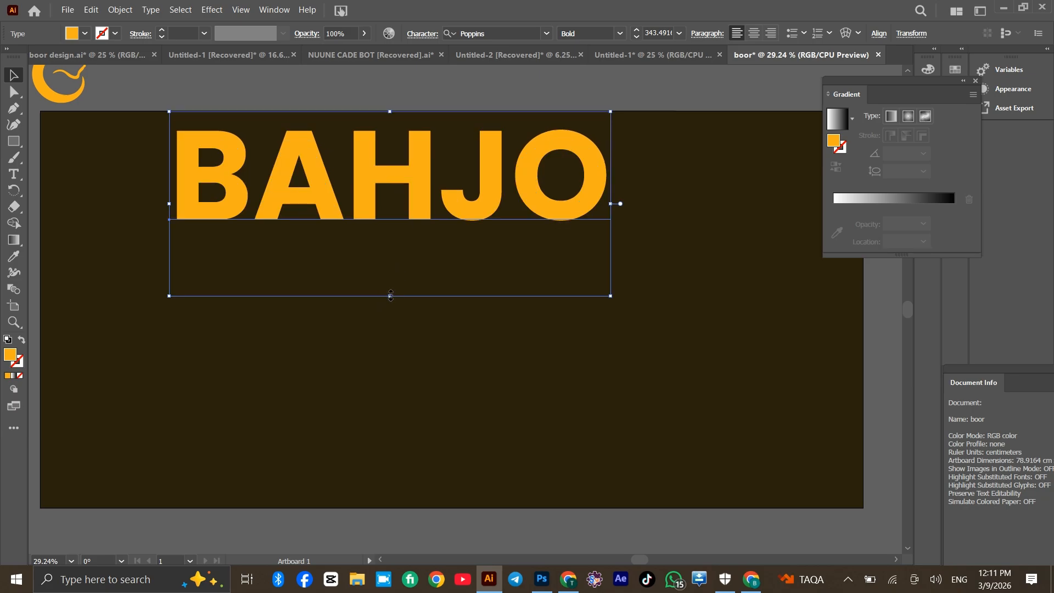
left_click_drag(391, 296, 389, 288)
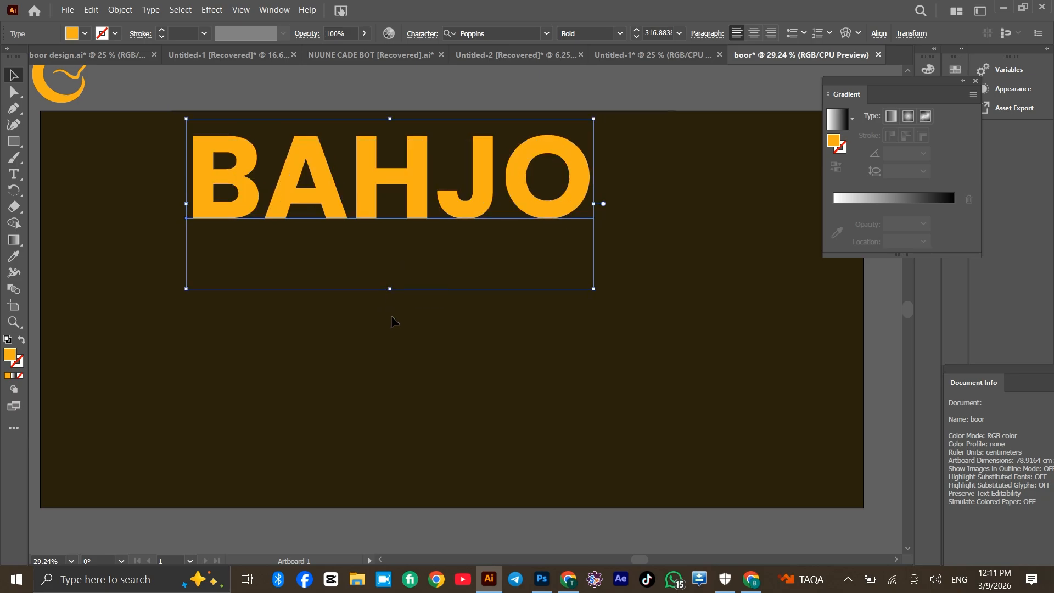
left_click(389, 318)
left_click(390, 177)
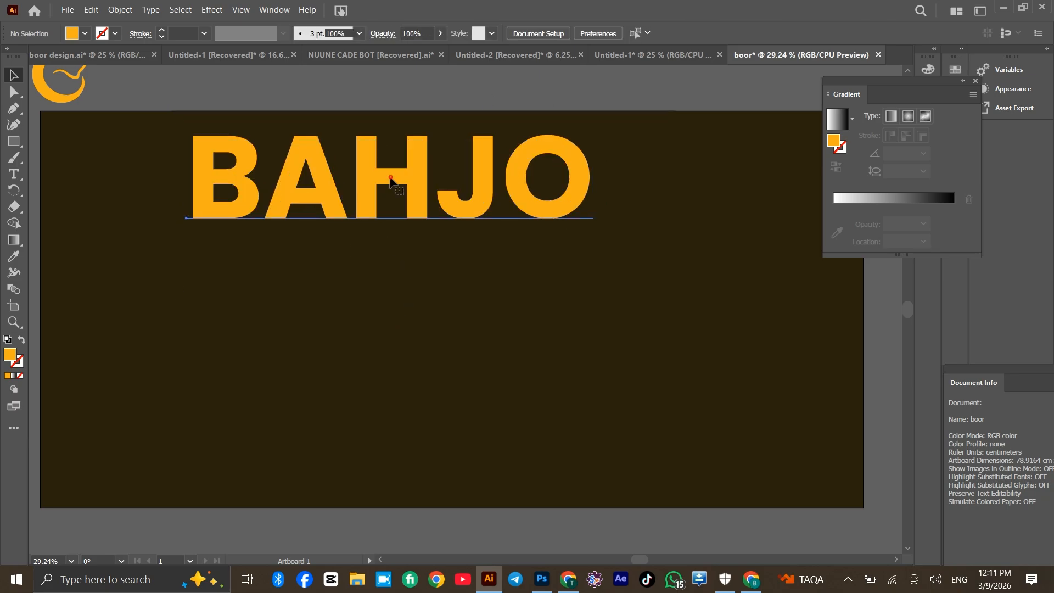
left_click(630, 197)
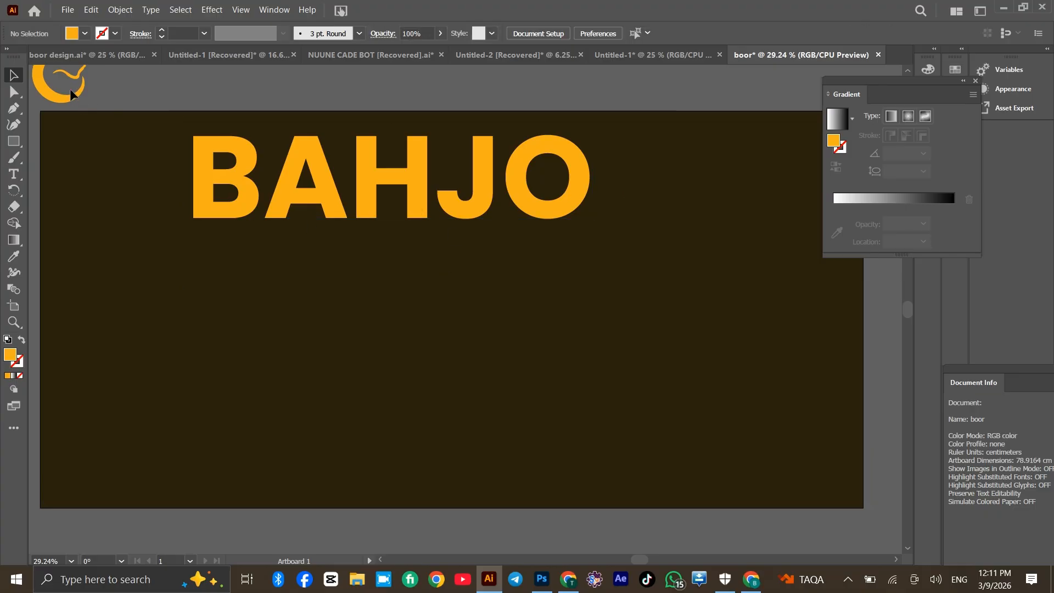
left_click_drag(70, 88, 107, 212)
key("ctrl")
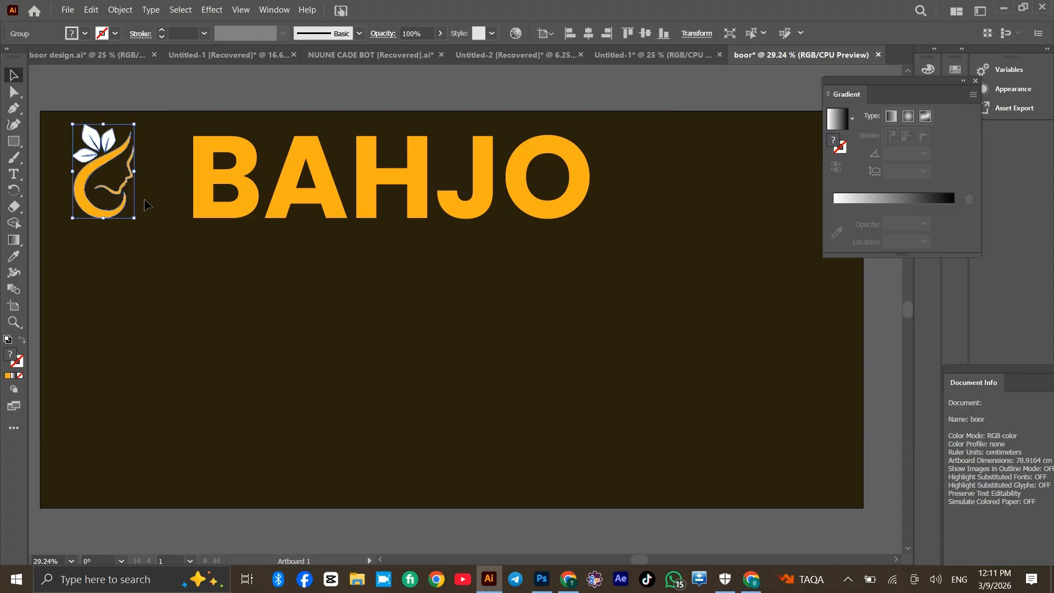
Duplicate the BAHJO title below the original and replace the copy's text with COLLECTION
left_click_drag(296, 202, 346, 345)
left_click(266, 296)
left_click(323, 208)
double_click(341, 346)
triple_click(341, 346)
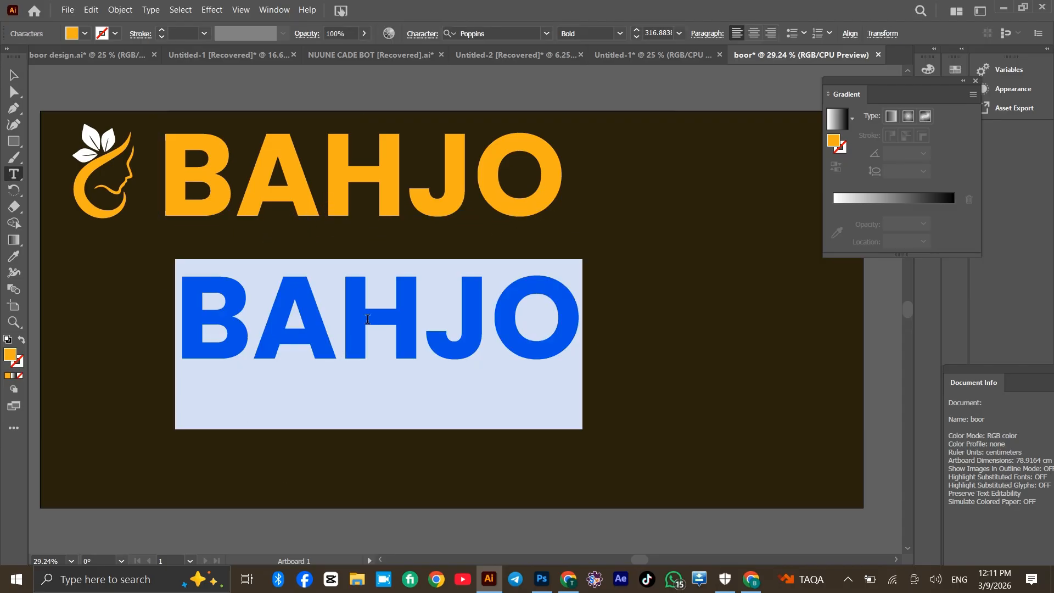
type("C")
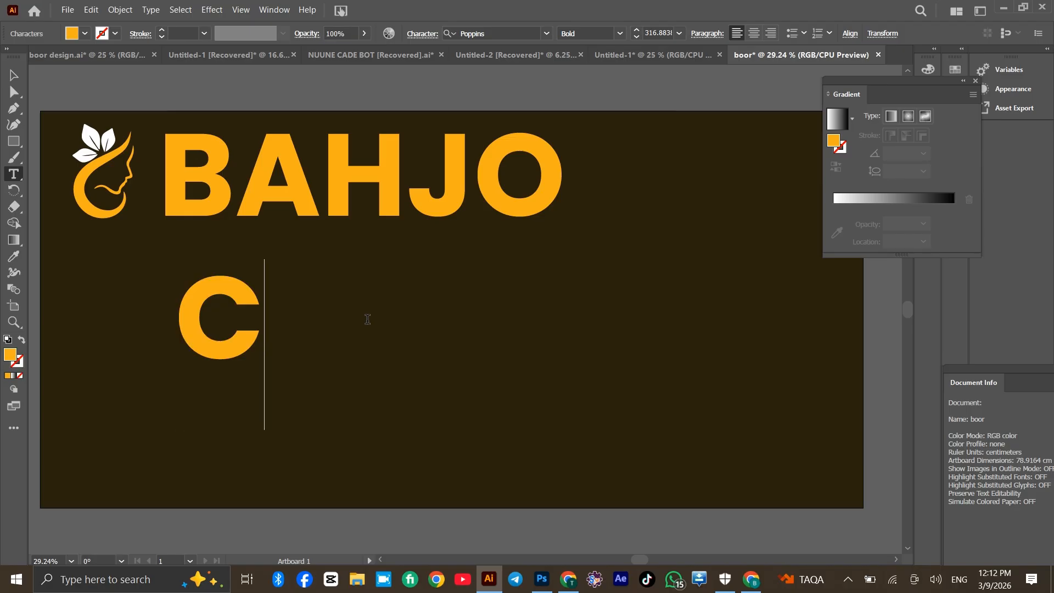
type("OLLECTION")
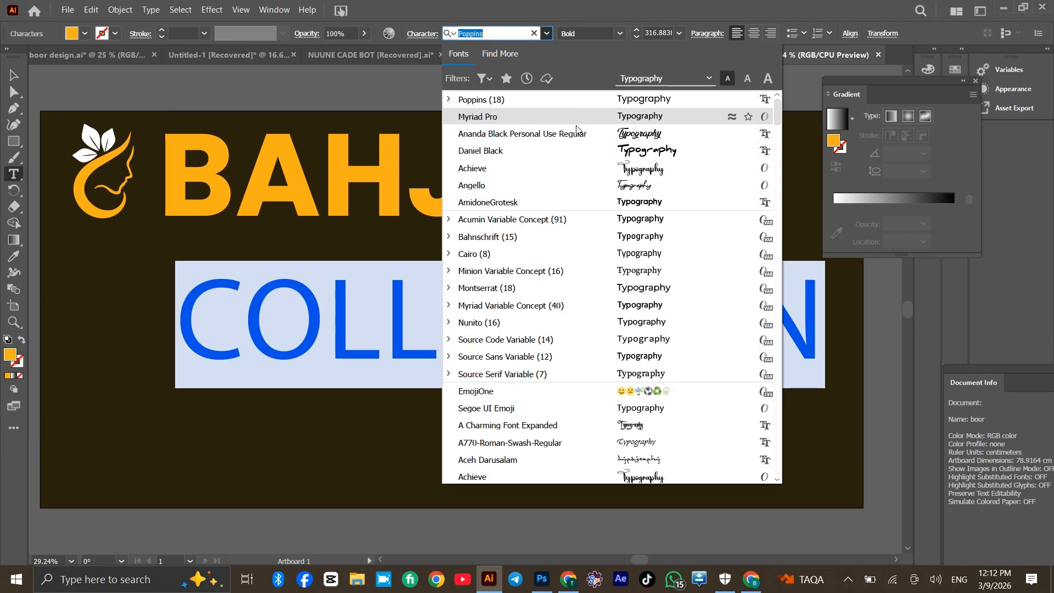
Format the COLLECTION text in Ananda Black Personal Use Regular without all caps and fill it white
left_click(576, 134)
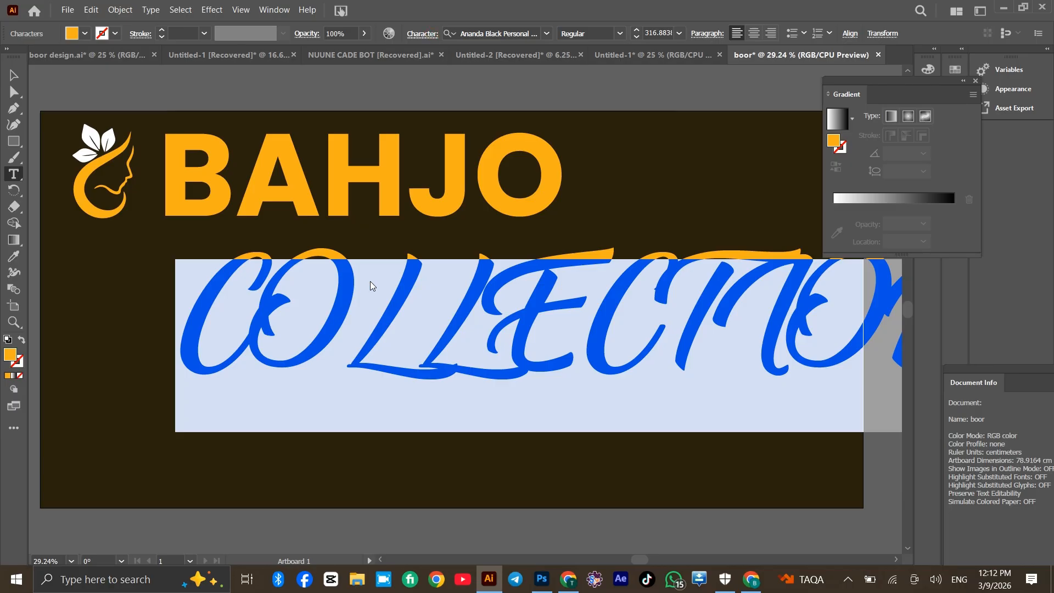
key("ctrl+t")
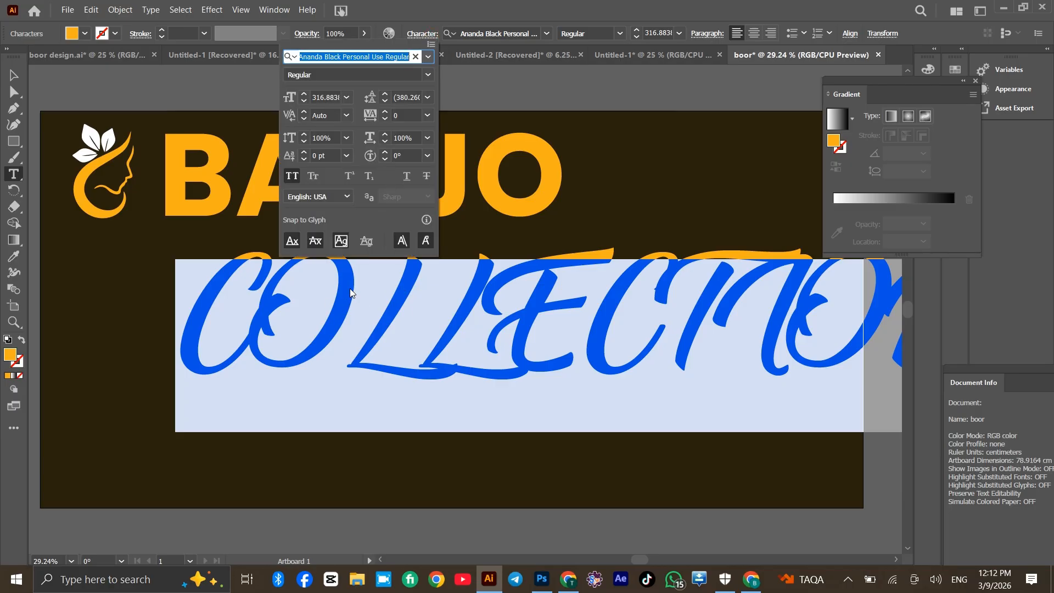
left_click(291, 177)
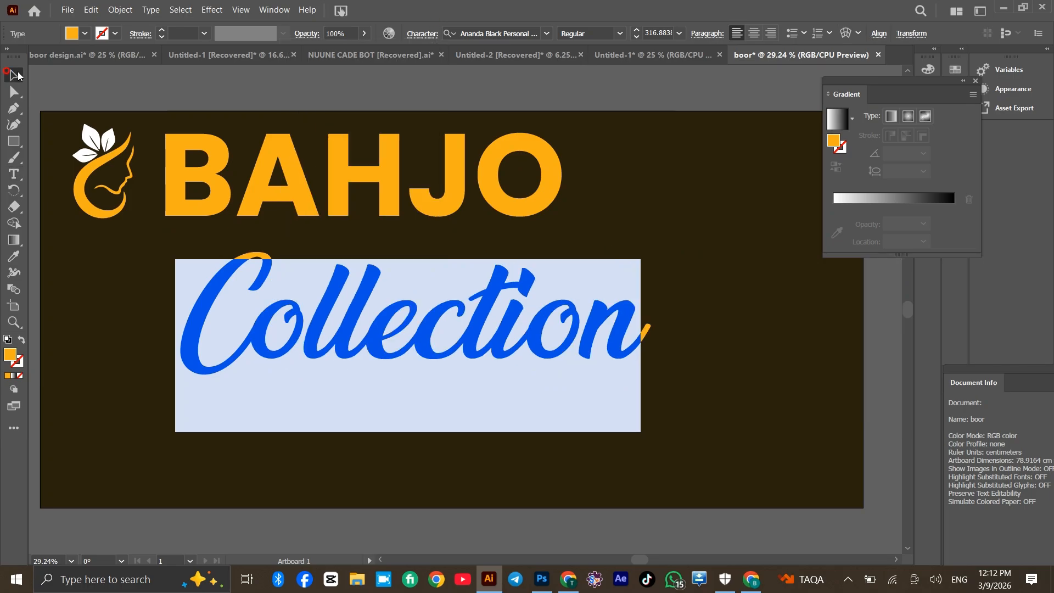
left_click(11, 74)
left_click(85, 34)
left_click(30, 78)
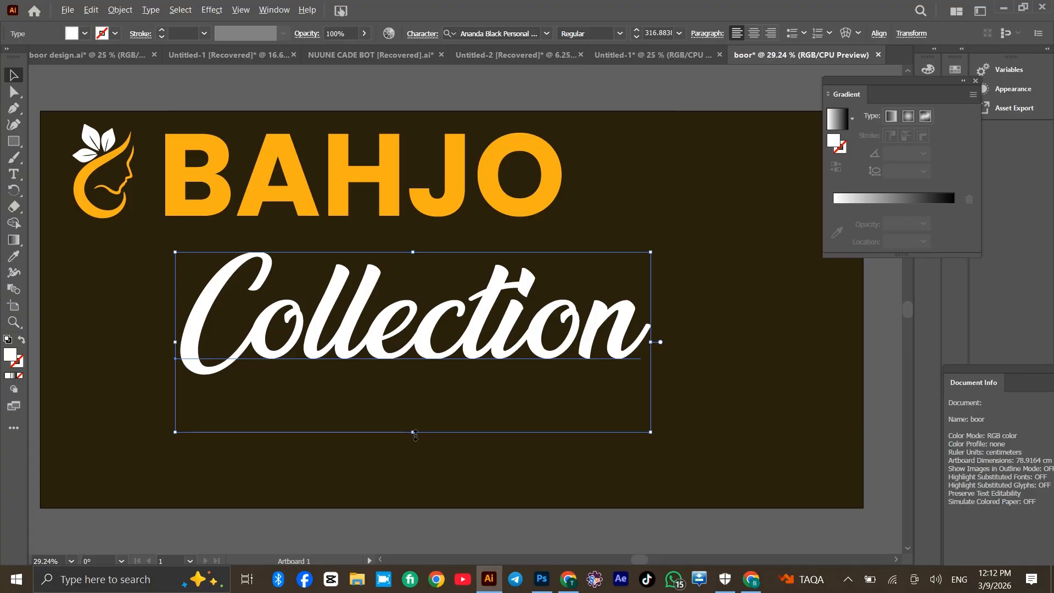
Scale the Collection text down to about 168 pt and place it to the right of BAHJO
left_click_drag(415, 434, 430, 391)
left_click_drag(437, 322, 728, 157)
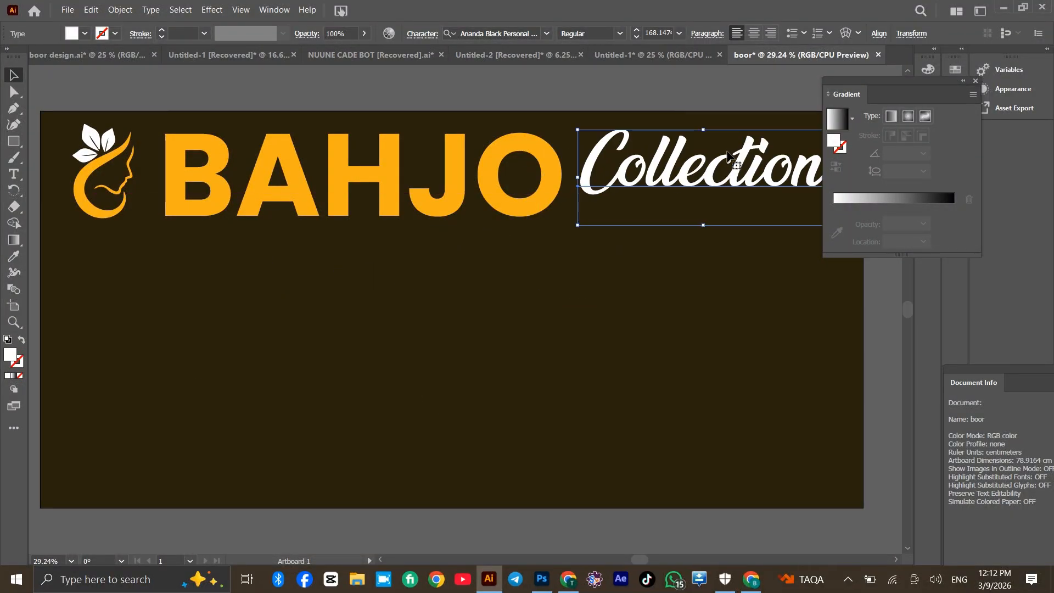
left_click(585, 87)
Draw a straight horizontal line beneath the Collection text, spanning roughly the word's width
left_click(13, 141)
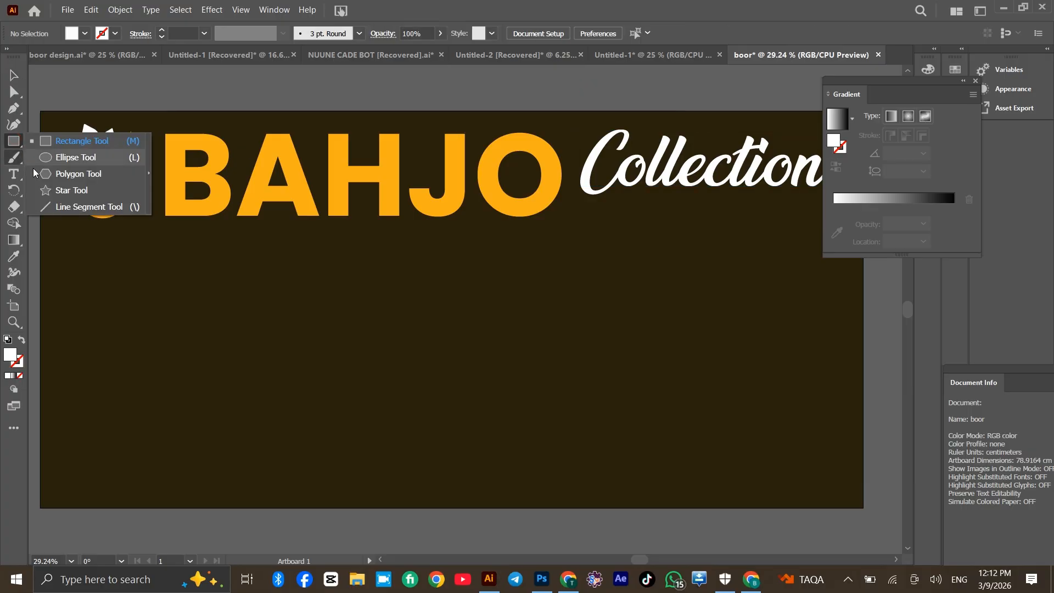
left_click(88, 207)
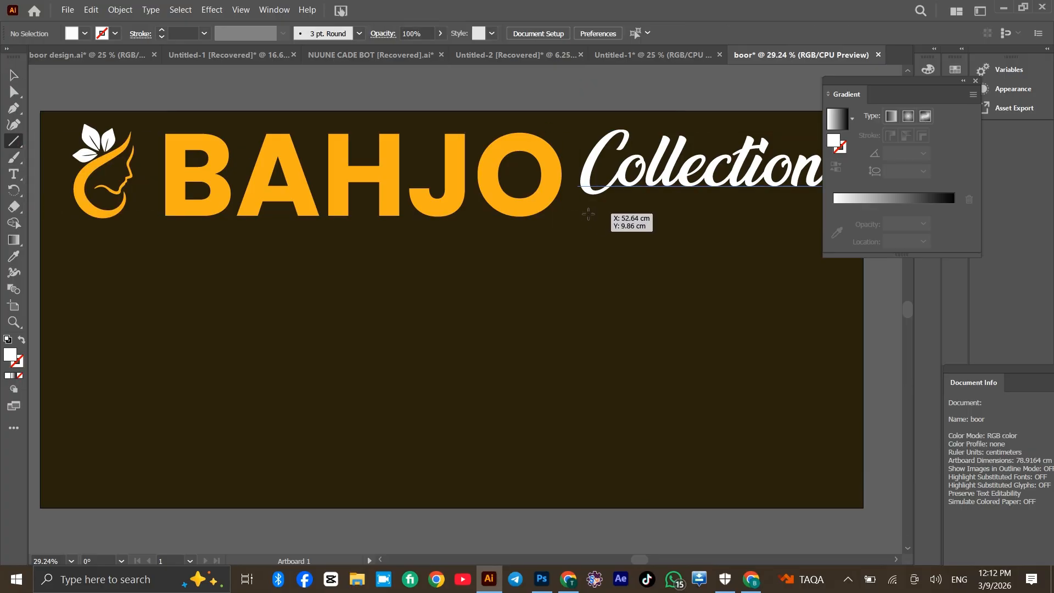
left_click_drag(588, 214, 803, 210)
mouse_move(829, 214)
left_mouse_down()
mouse_move(793, 249)
mouse_move(744, 251)
mouse_move(785, 244)
left_mouse_up()
left_click_drag(785, 244, 792, 229)
key("Delete")
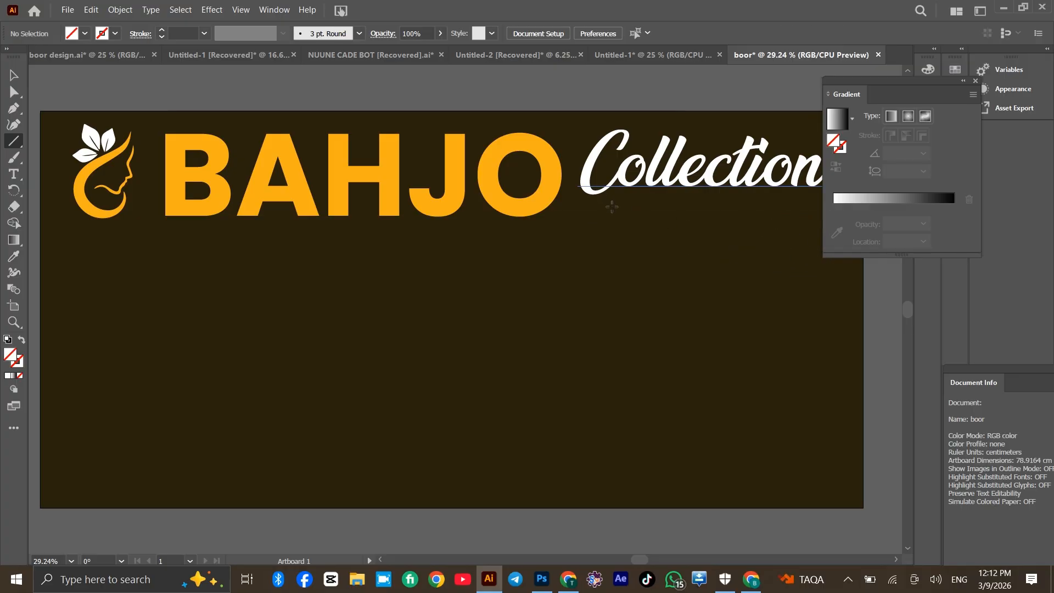
mouse_move(586, 216)
left_mouse_down()
mouse_move(788, 214)
mouse_move(815, 225)
left_mouse_up()
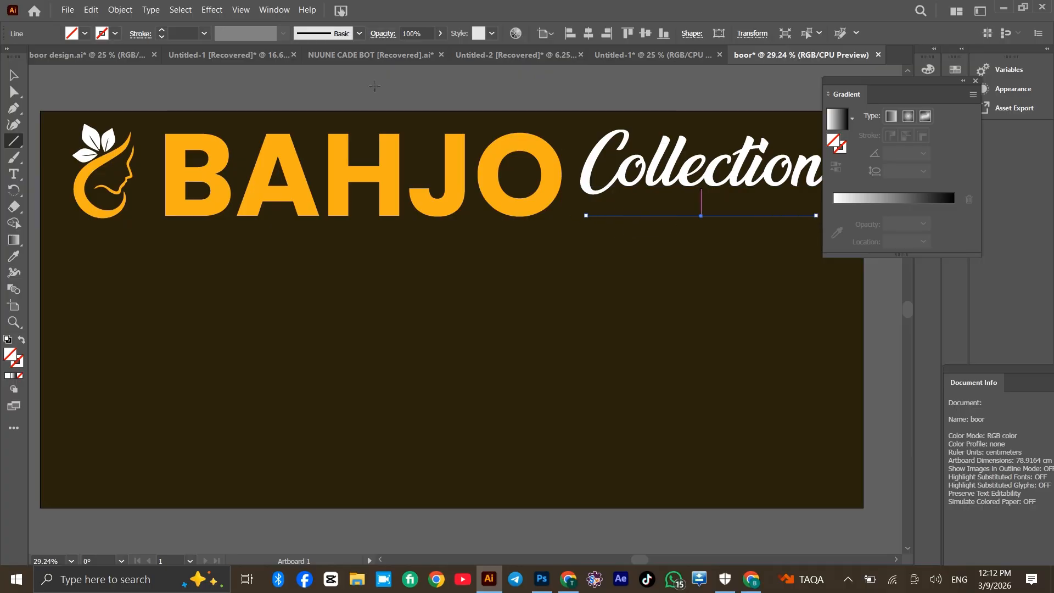
Apply an orange swatch to the stroke of the line under Collection
left_click(117, 34)
left_click(39, 107)
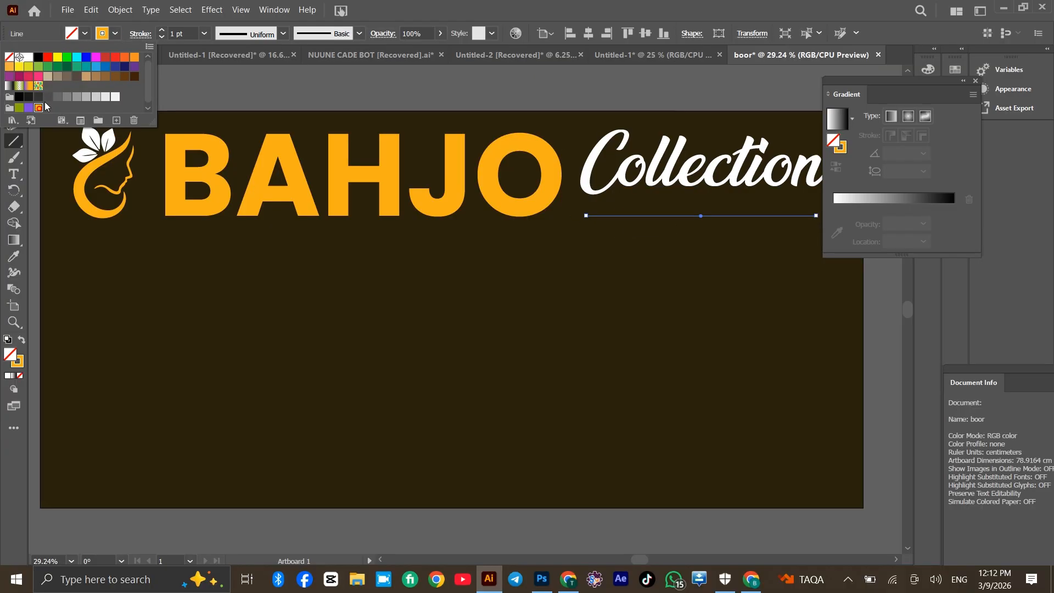
left_click(159, 25)
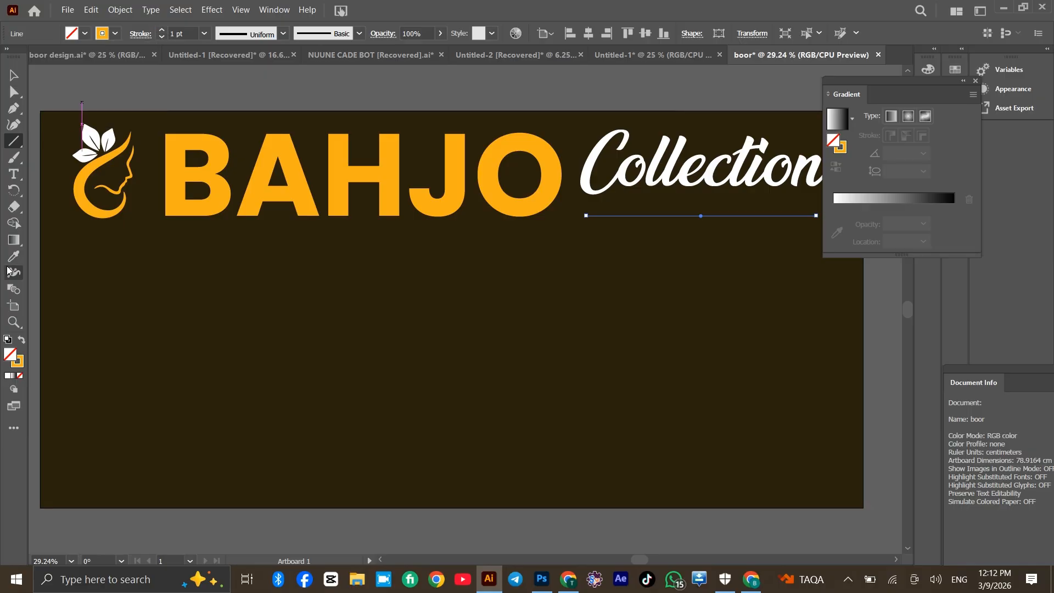
Sample the BAHJO title's orange onto the line and swap it from fill to stroke
left_click(14, 256)
left_click(191, 167)
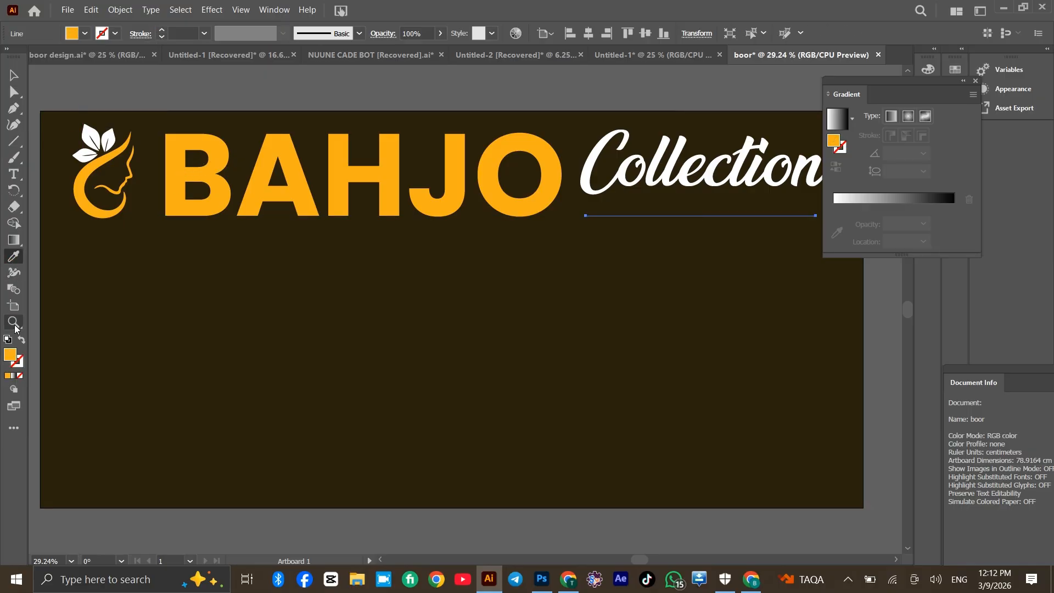
left_click(22, 340)
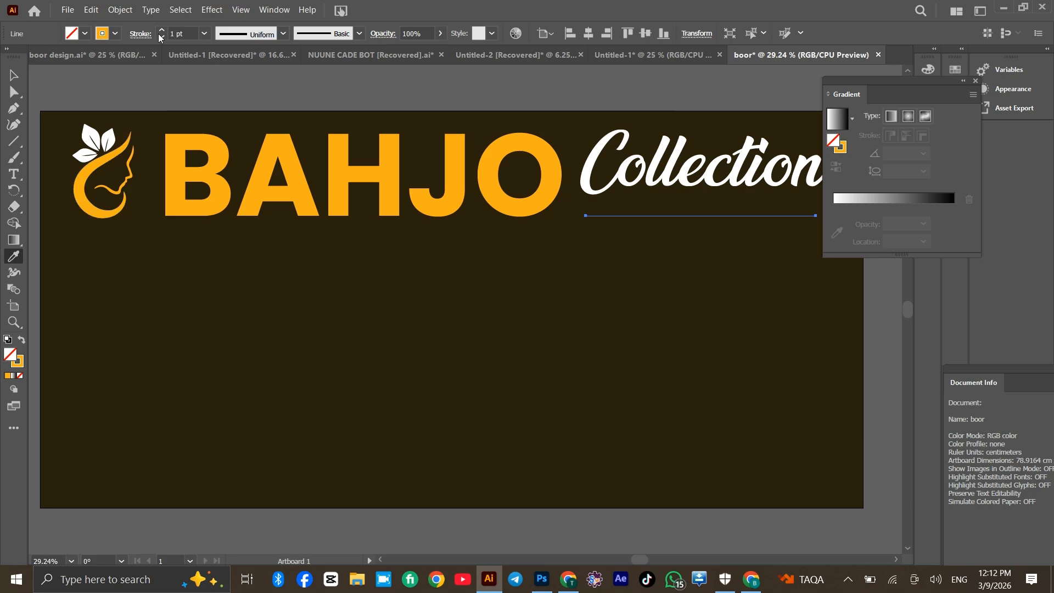
Set the stroke weight of the line under Collection to 18 pt
left_click(204, 33)
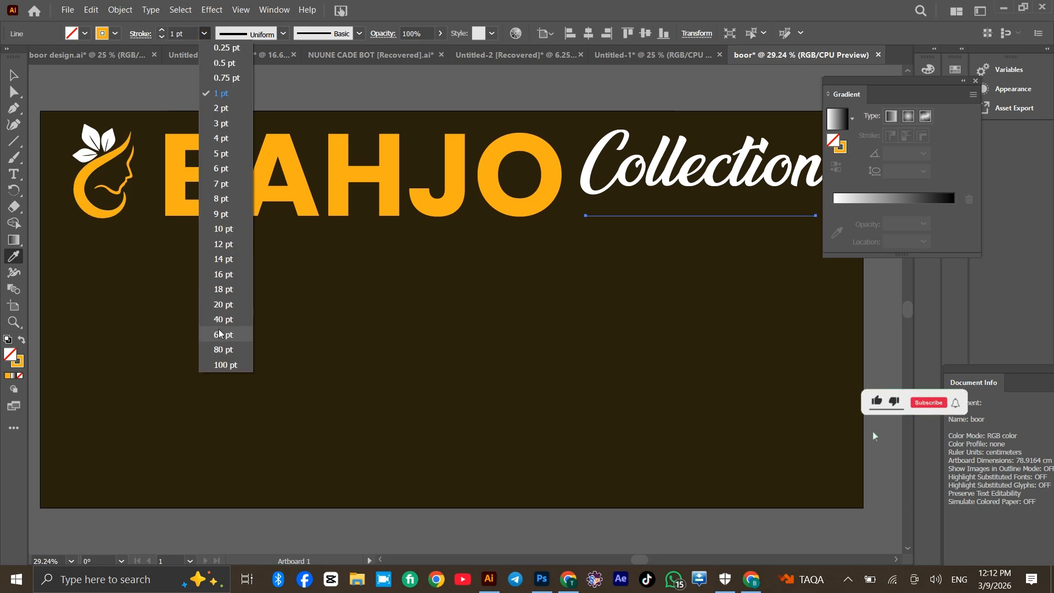
left_click(219, 335)
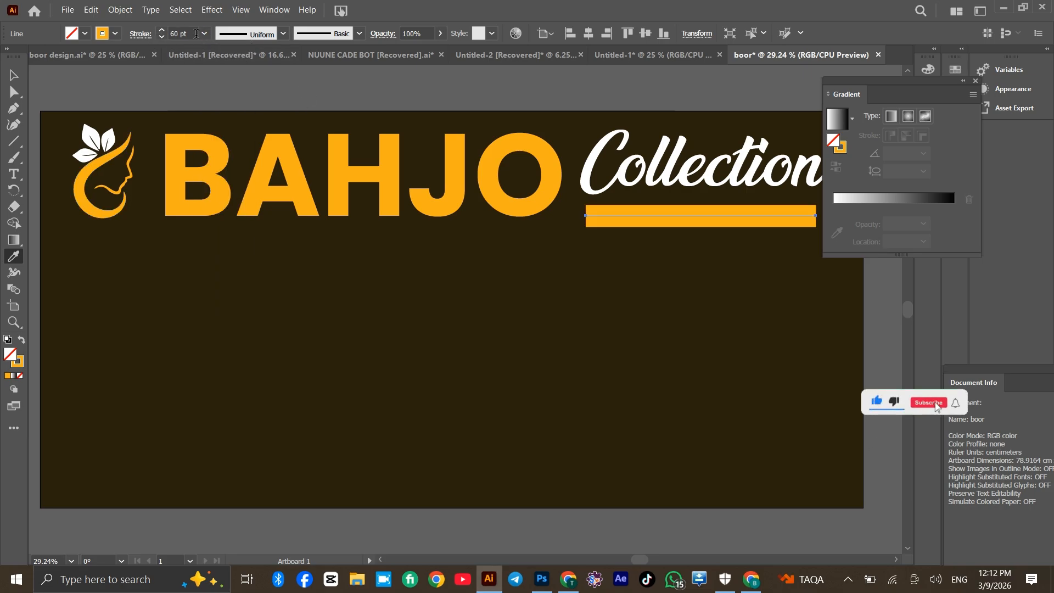
left_click(204, 34)
left_click(228, 280)
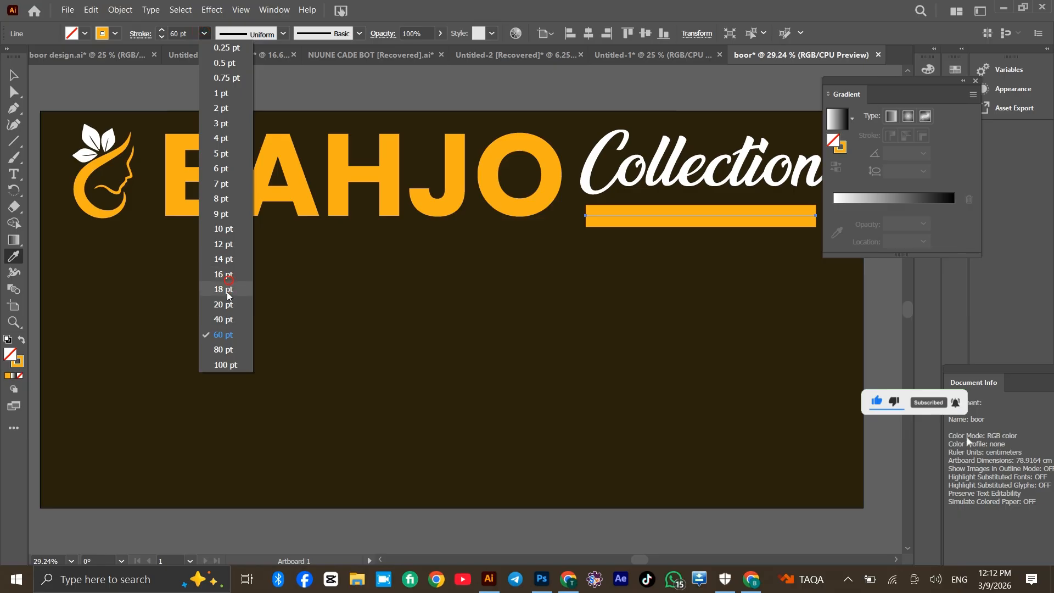
left_click(226, 294)
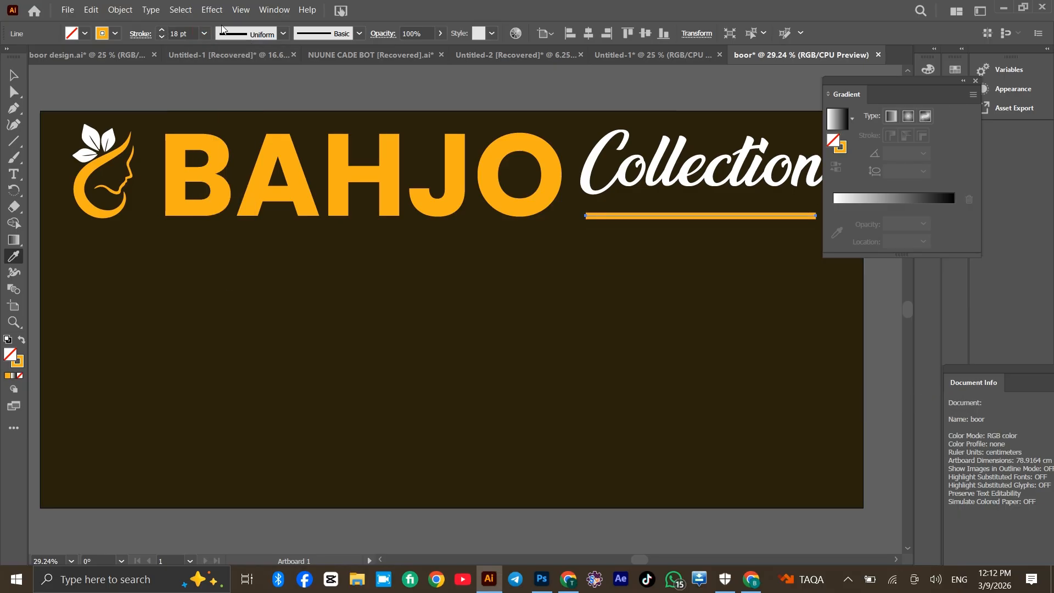
Give the line under Collection a tapered width profile and a 25 pt stroke, and shift it slightly sideways
left_click(242, 34)
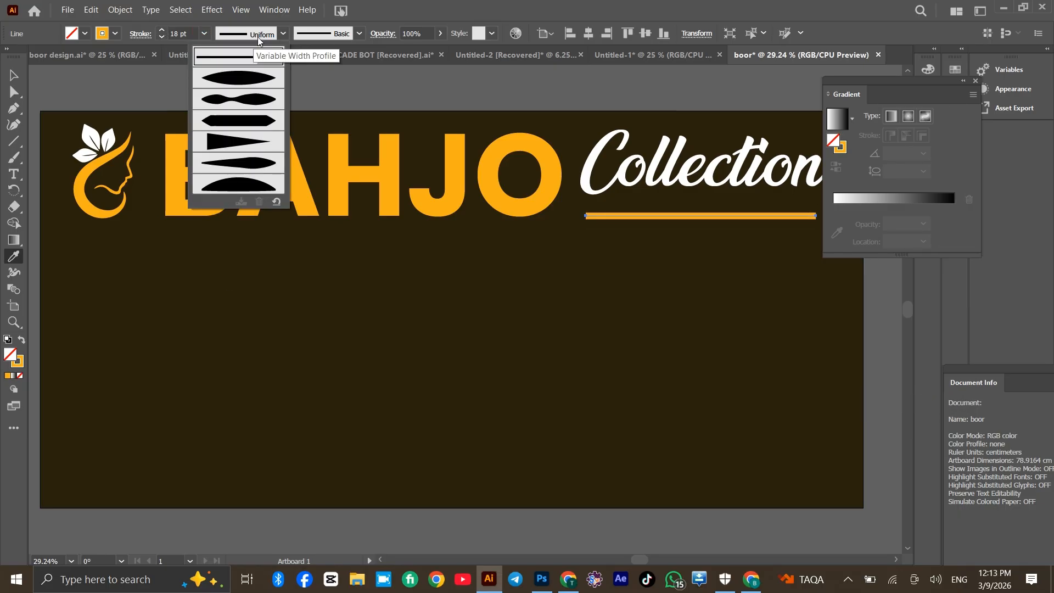
left_click(240, 141)
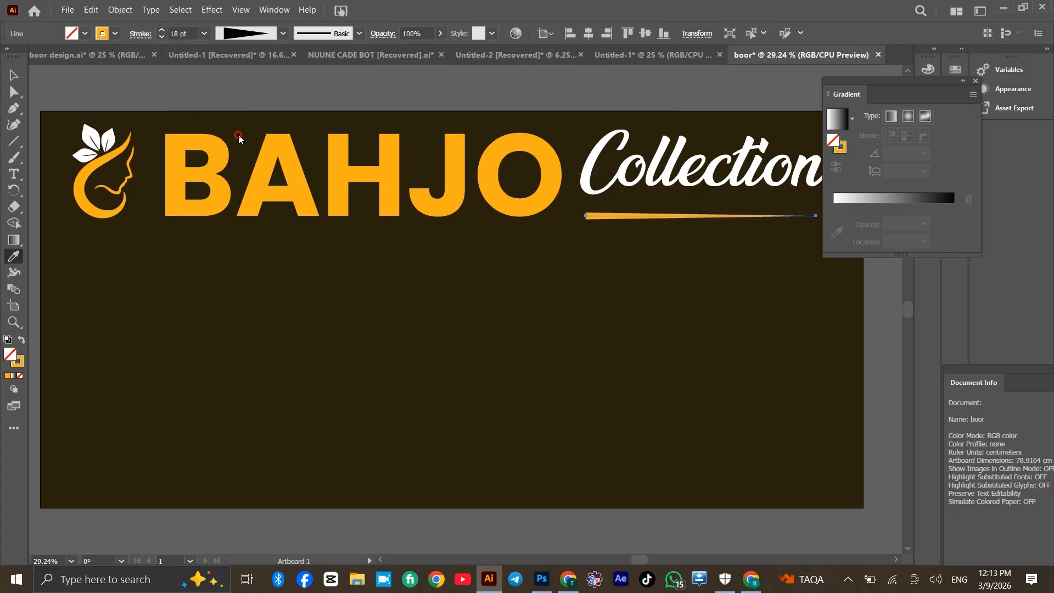
left_click(162, 30)
left_click(162, 31)
left_click(163, 31)
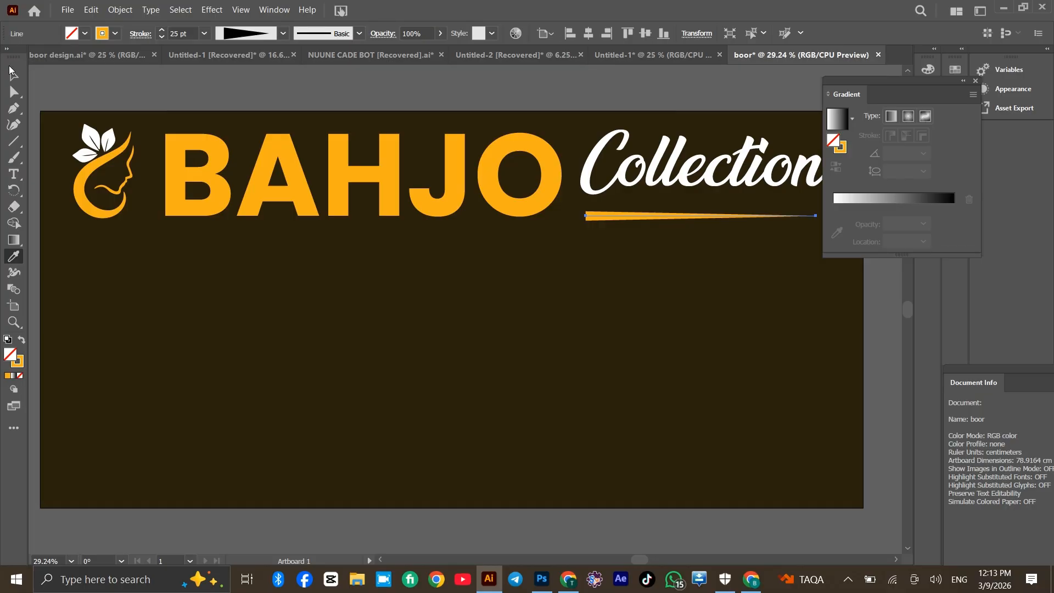
left_click(13, 75)
left_click(137, 80)
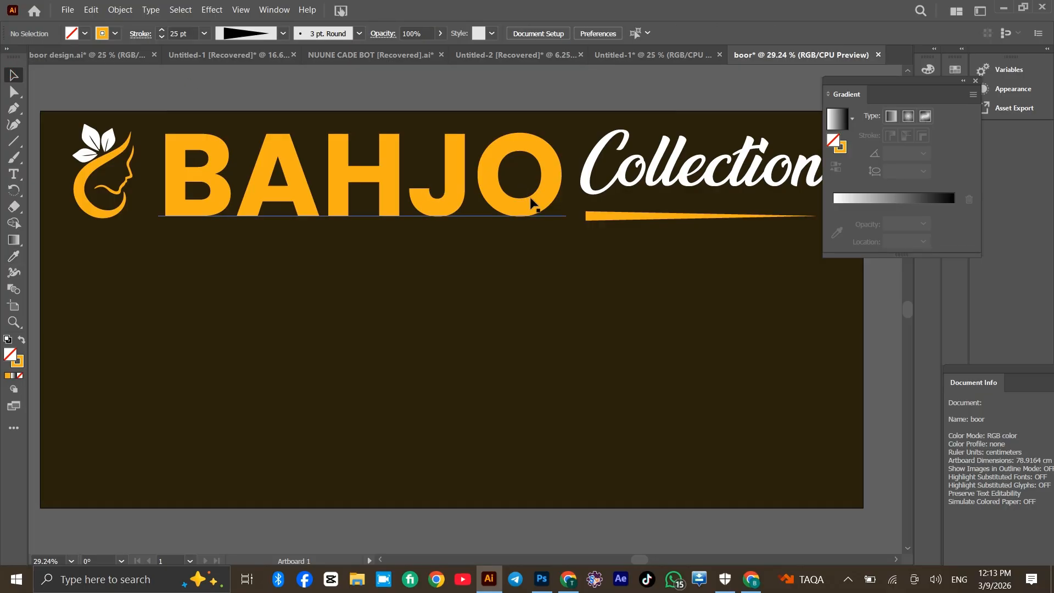
left_click_drag(679, 217, 641, 217)
left_click(628, 299)
Duplicate the BAHJO title into the empty area below and replace its text with HOWGA QURXINTA DUMARKA
left_click(413, 205)
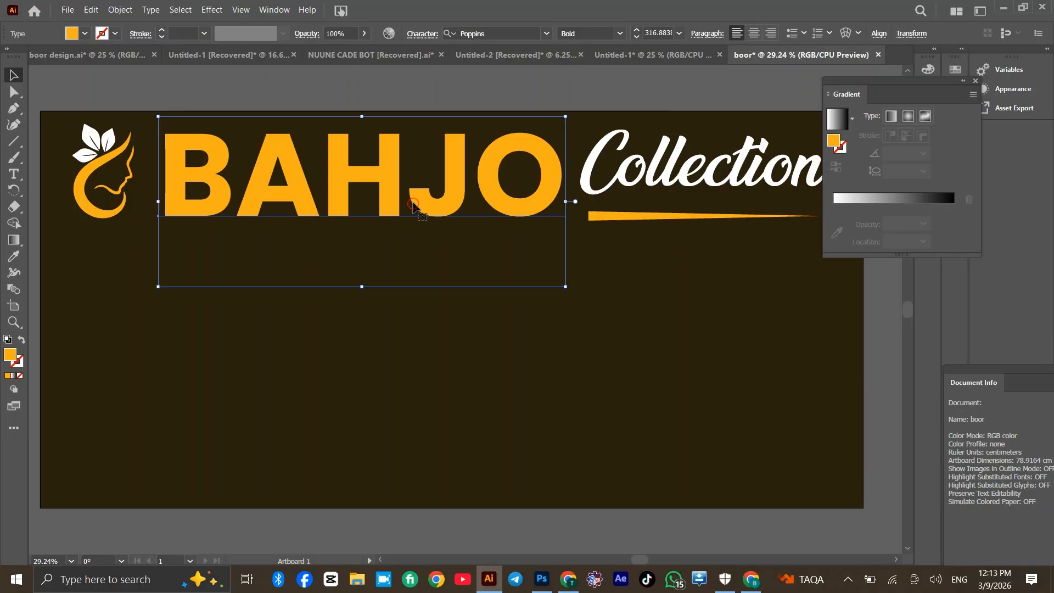
left_click_drag(417, 245, 423, 406)
double_click(422, 406)
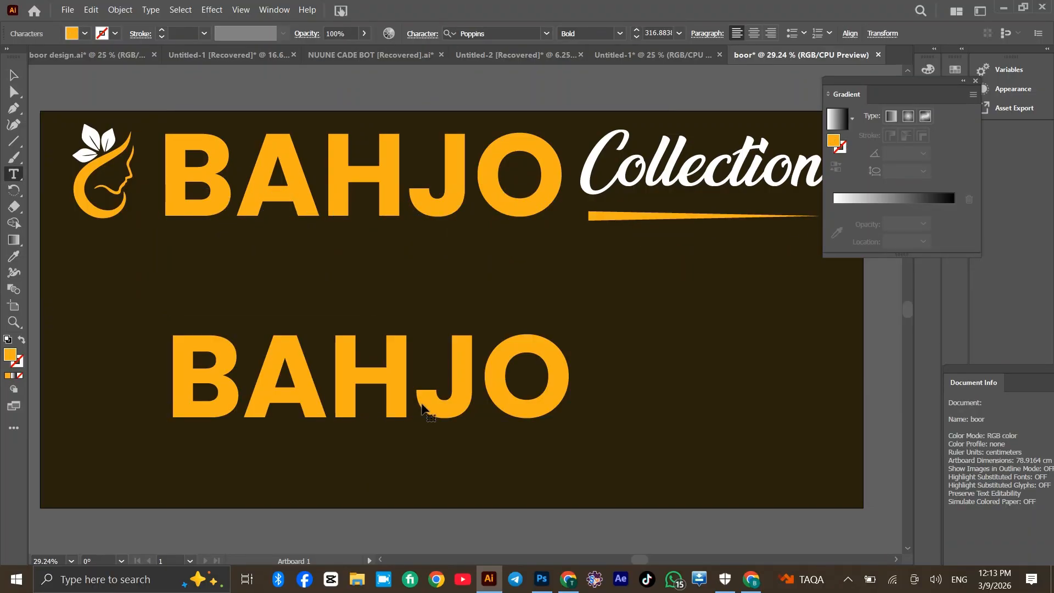
key("ctrl+a")
key("ctrl+v")
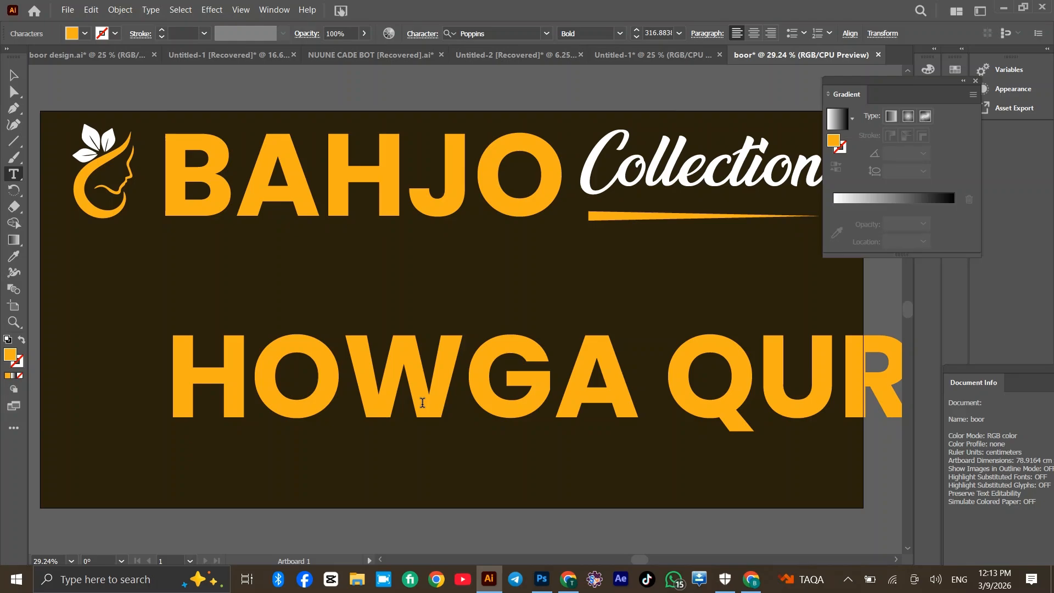
Fill the HOWGA QURXINTA DUMARKA tagline with white and scale it to about 81.5 pt just beneath the BAHJO title
key("ctrl+a")
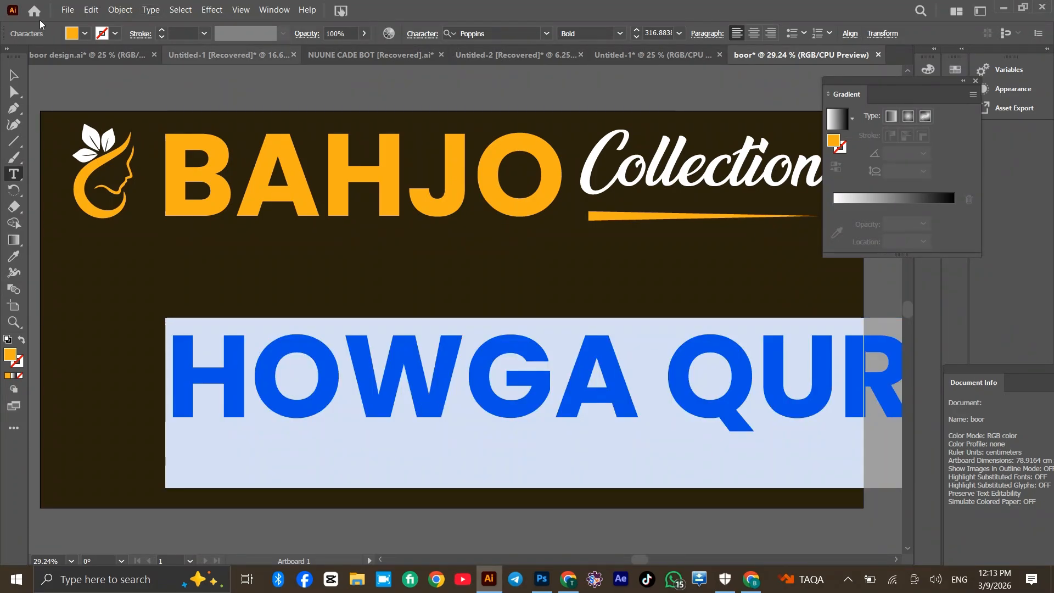
left_click(83, 35)
left_click(26, 75)
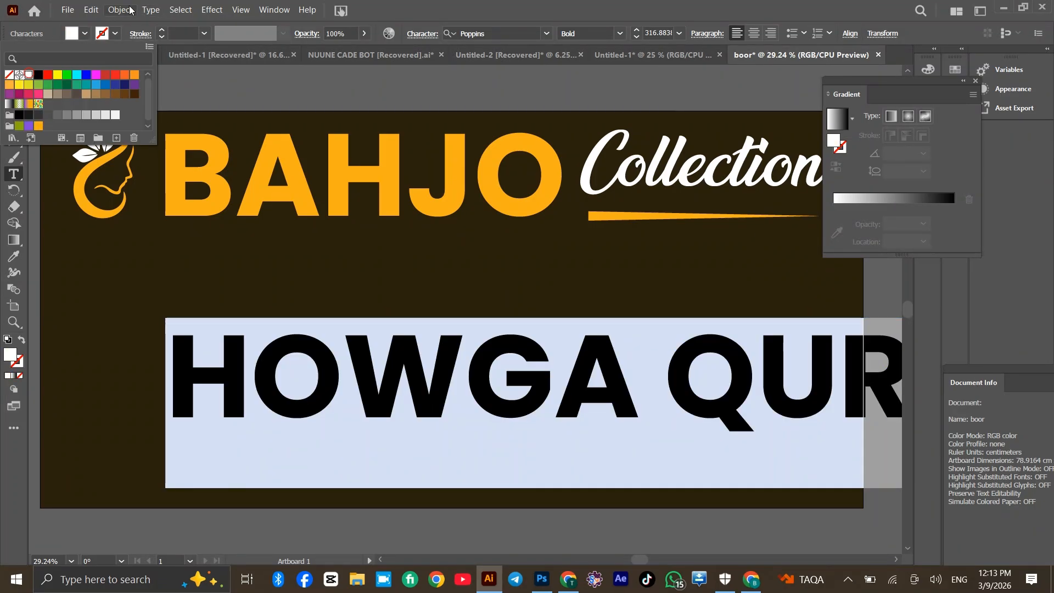
left_click(85, 33)
left_click(13, 75)
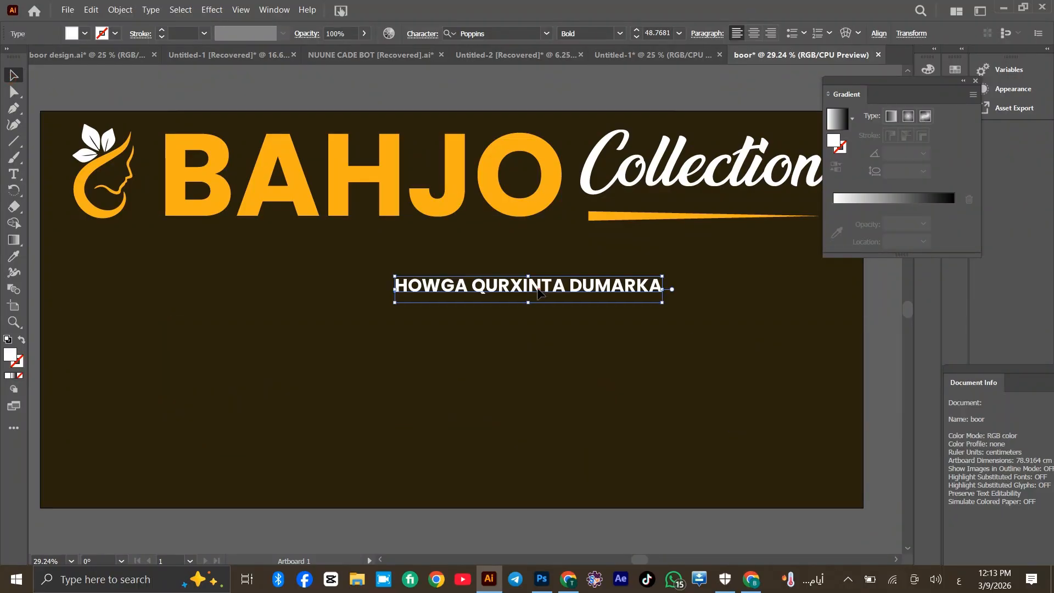
left_click_drag(540, 288, 354, 268)
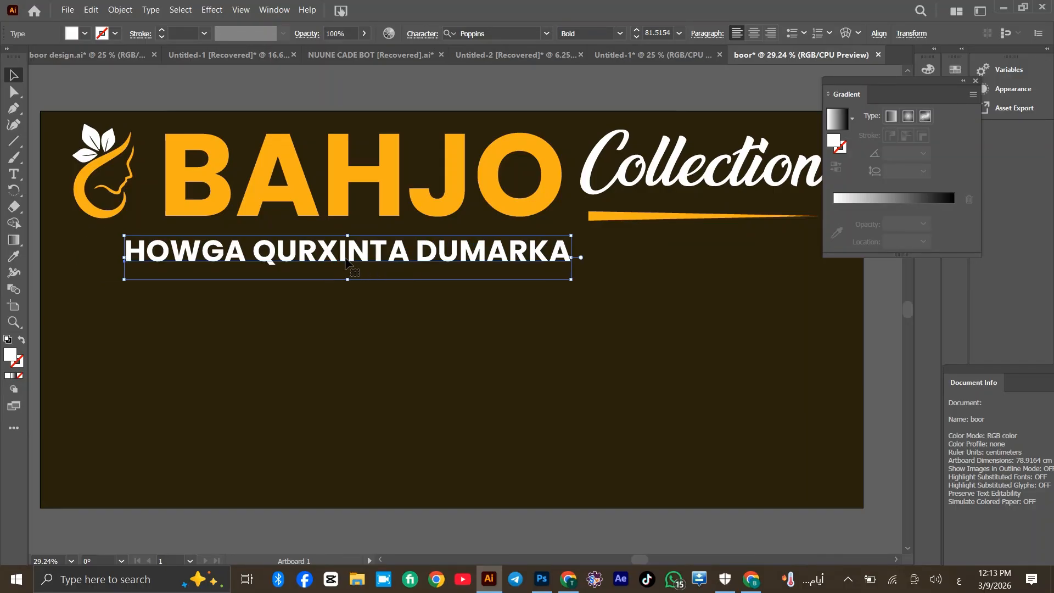
Try to edit the gap between QURXINTA and DUMARKA in the tagline
key("t")
left_click(345, 257)
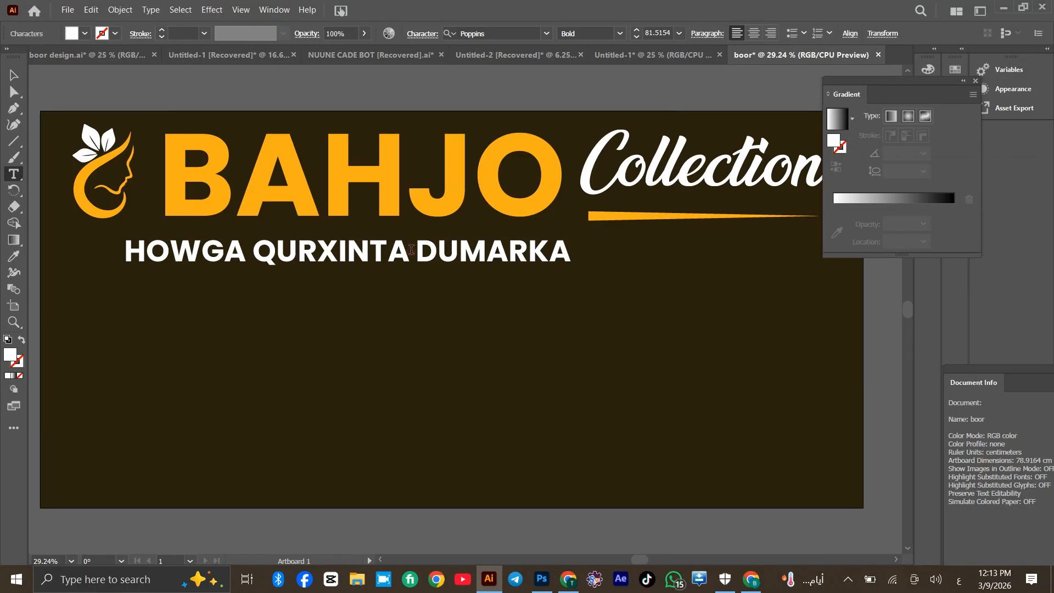
left_click(411, 250)
key("BackSpace")
left_click(12, 80)
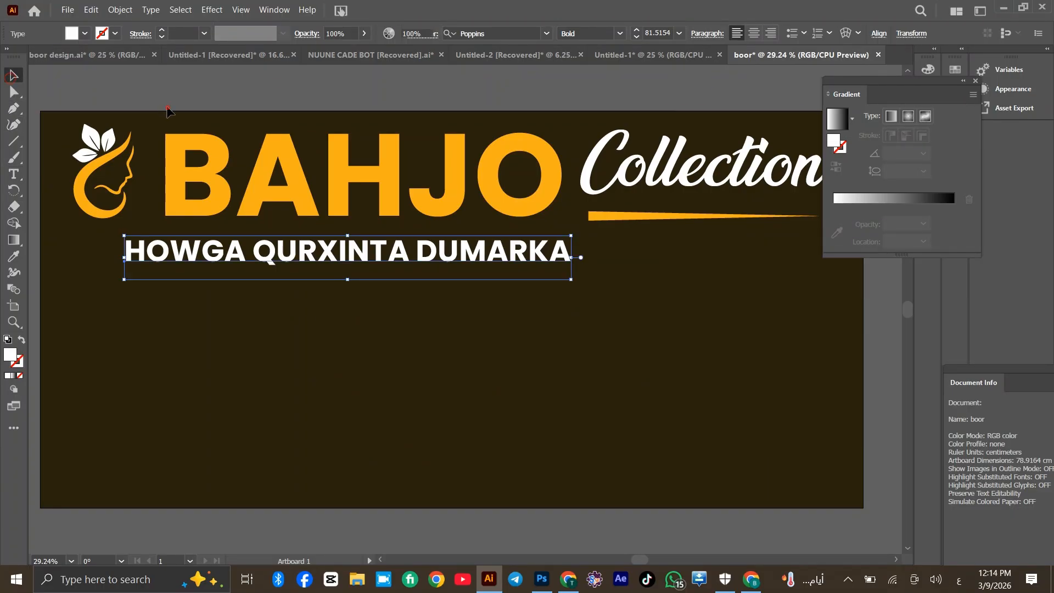
Shrink the tagline slightly and line up its left edge with the BAHJO title
left_click_drag(356, 263, 377, 280)
left_click(379, 337)
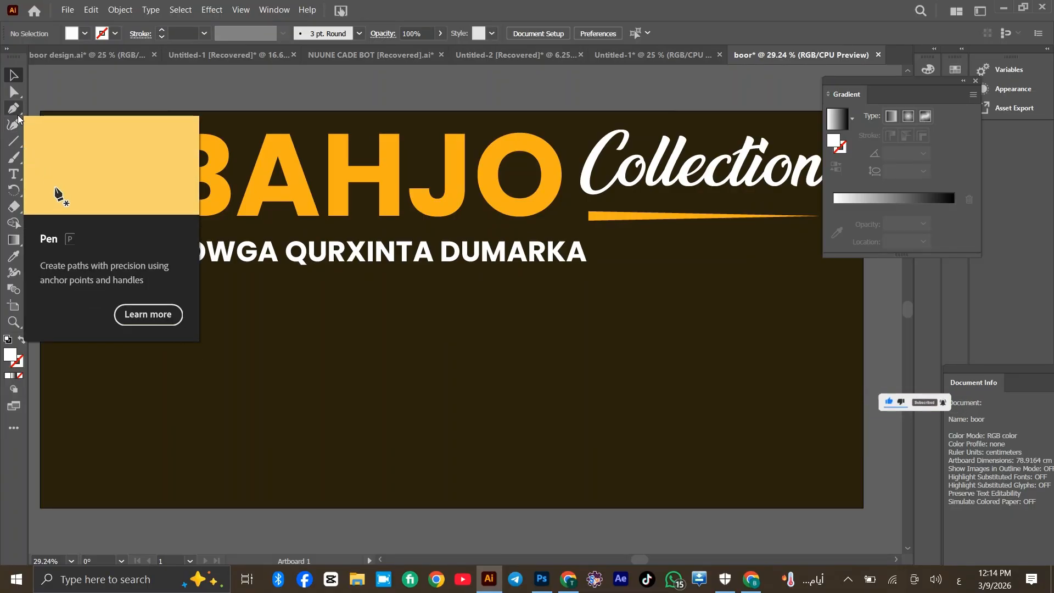
Draw a closed, white curved shape with the Curvature tool over the banner's lower-left corner, running past the artboard's left and bottom edges
left_click(14, 108)
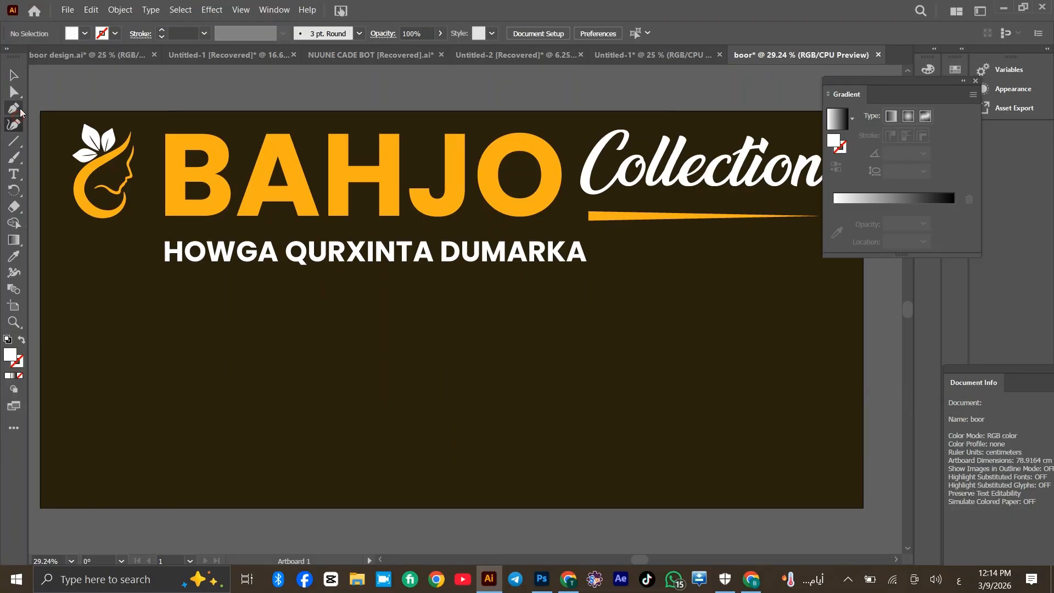
left_click(60, 275)
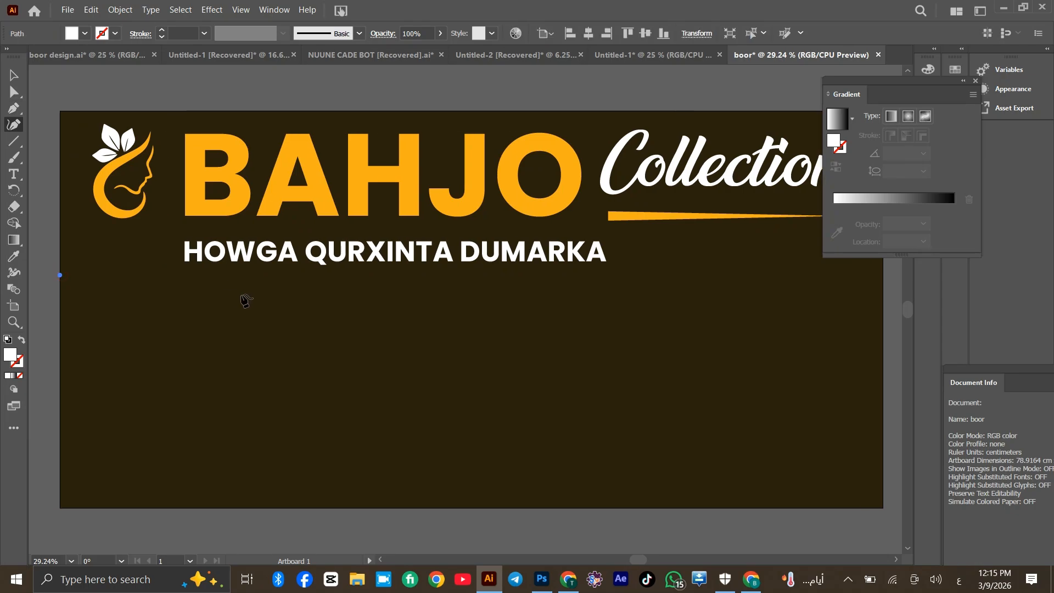
left_click_drag(198, 314, 196, 344)
left_click(196, 365)
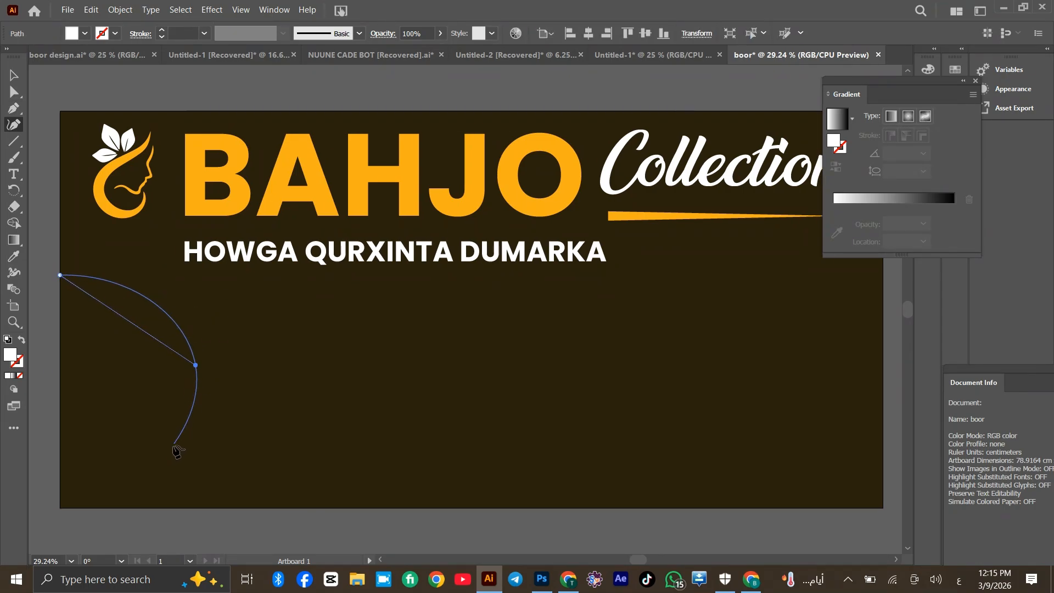
left_click(162, 496)
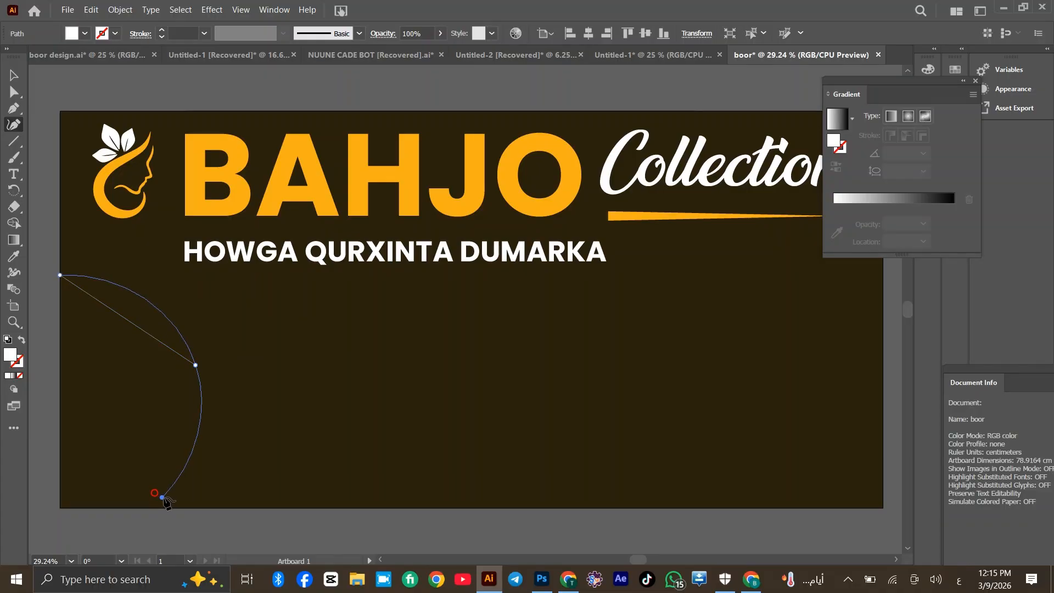
left_click(235, 507)
left_click(60, 507)
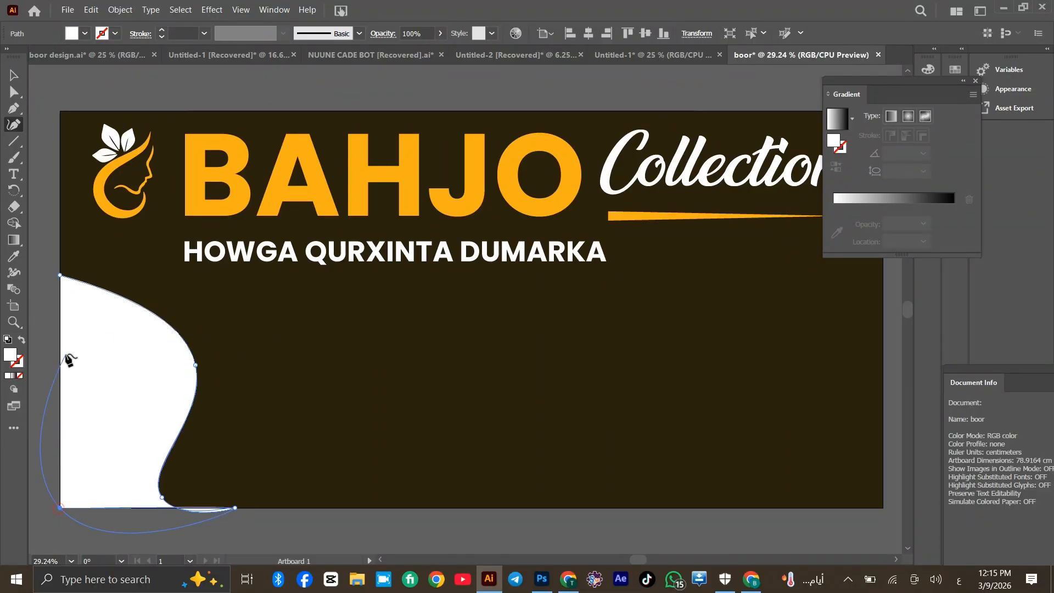
left_click(60, 275)
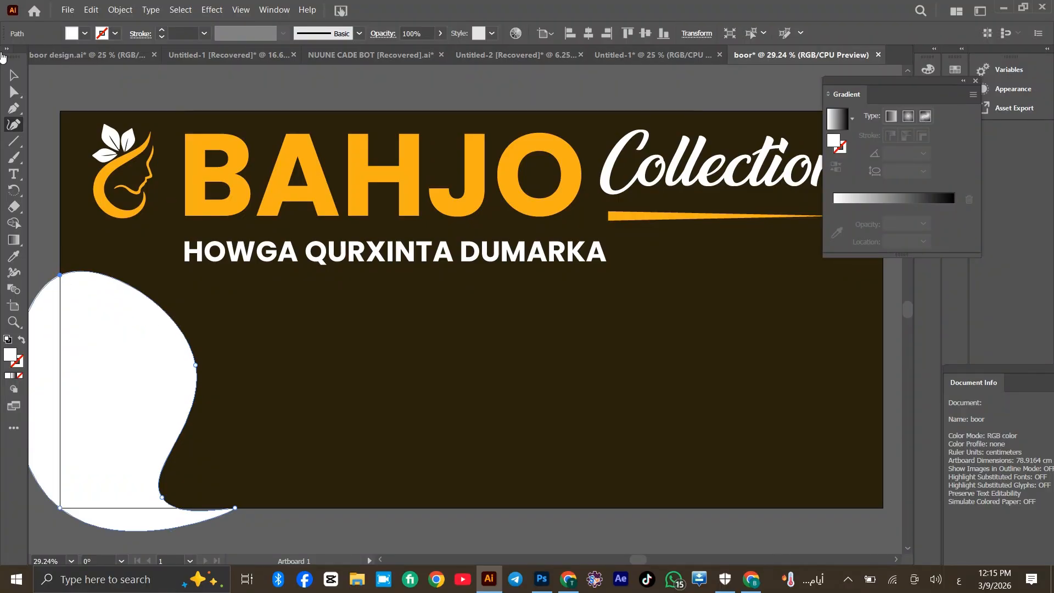
left_click(17, 78)
left_click(47, 96)
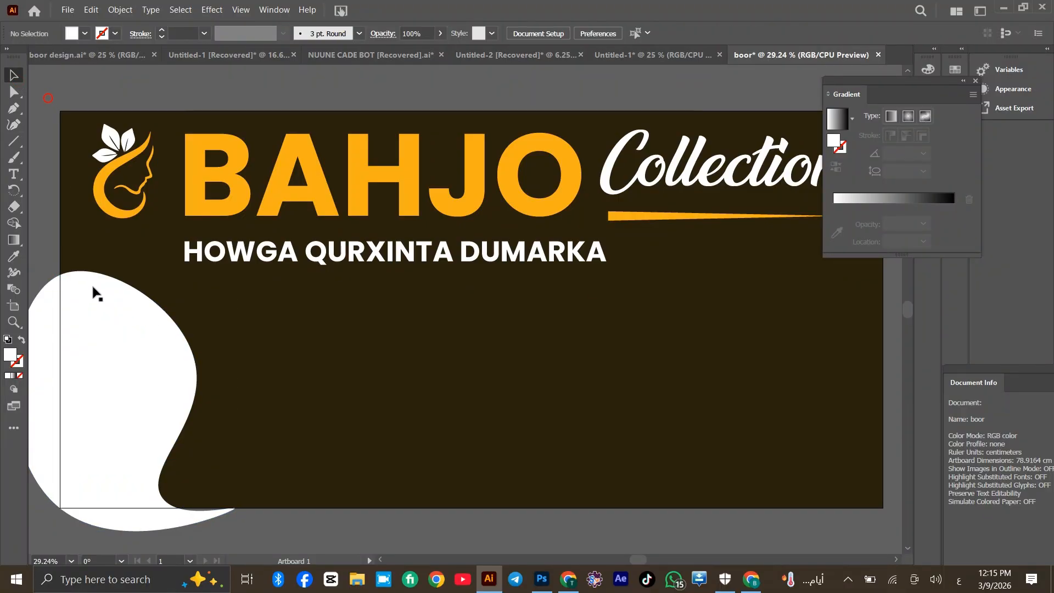
Enlarge the white curved shape slightly and keep it overlapping the artboard's lower-left corner
left_click_drag(103, 327, 104, 330)
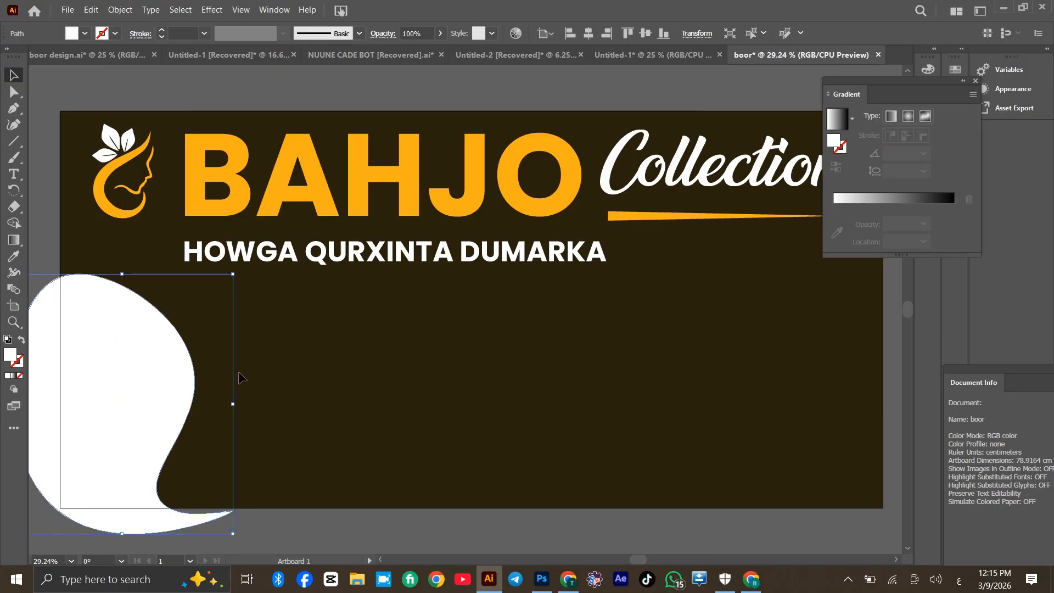
left_click_drag(235, 404, 245, 414)
left_click_drag(170, 417, 179, 417)
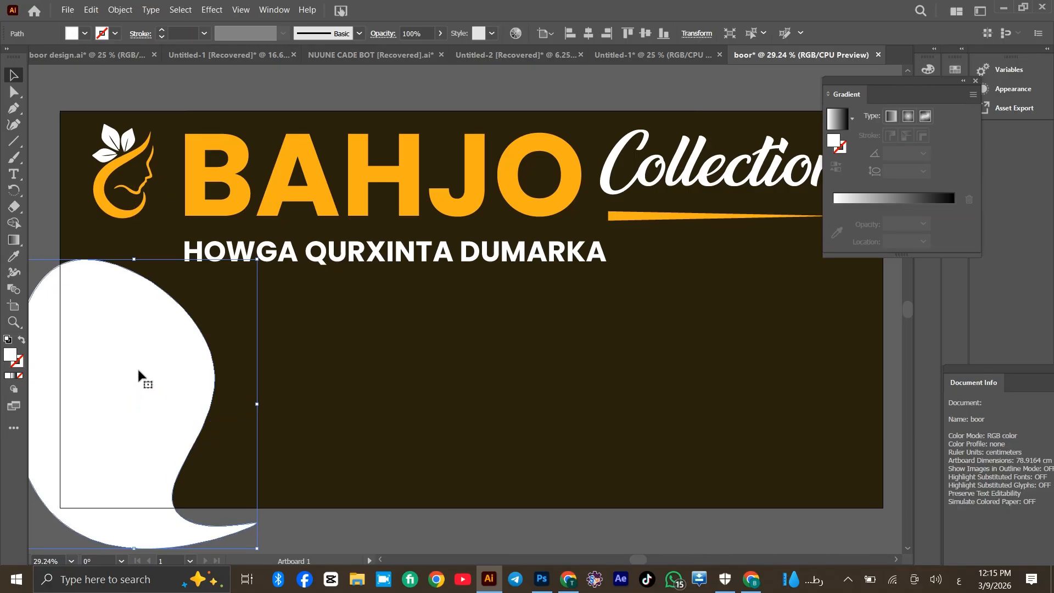
left_click(53, 240)
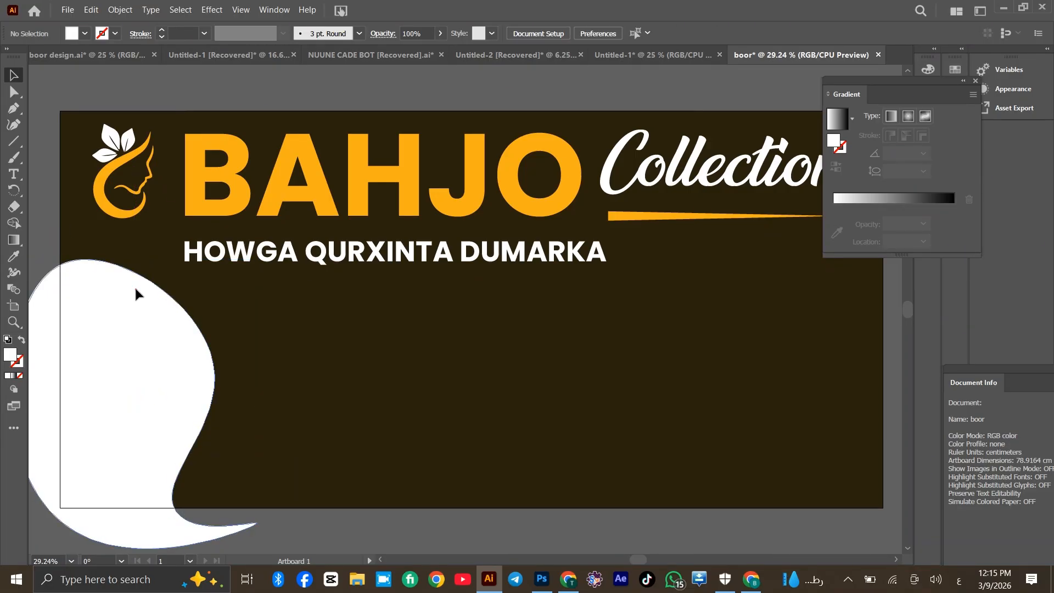
left_click(134, 287)
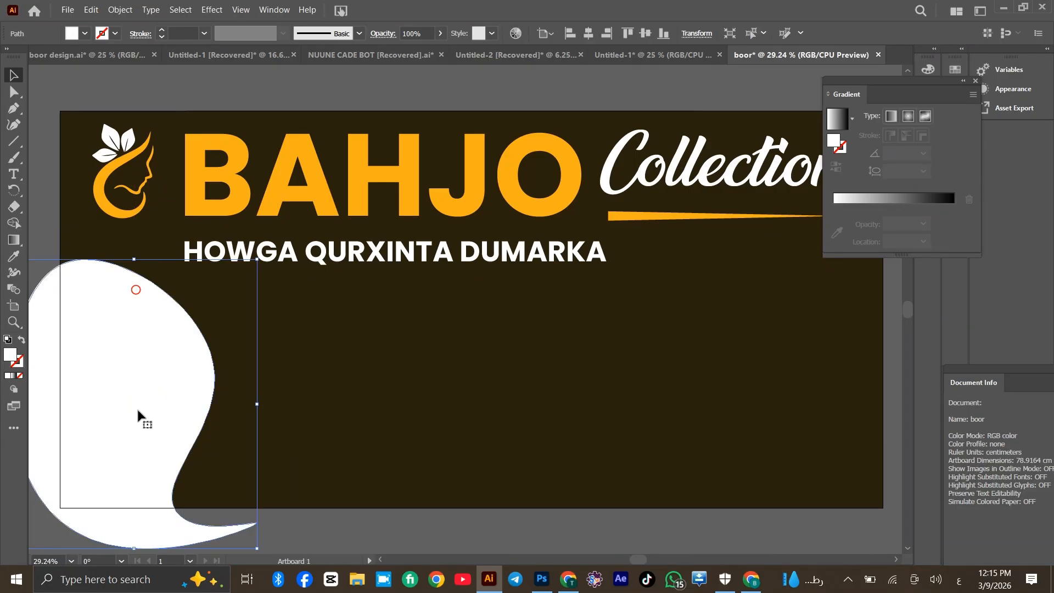
Draw a tall rectangle outside the artboard, flush with its left edge, covering the curved shape's overhang
left_click(15, 142)
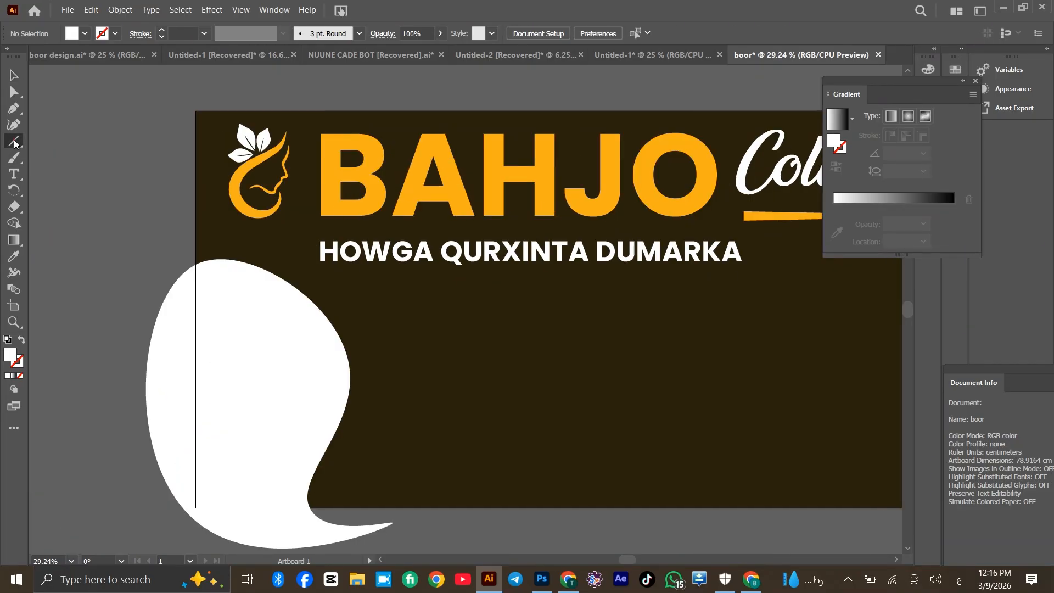
left_click_drag(14, 141, 70, 143)
left_click_drag(99, 216, 195, 495)
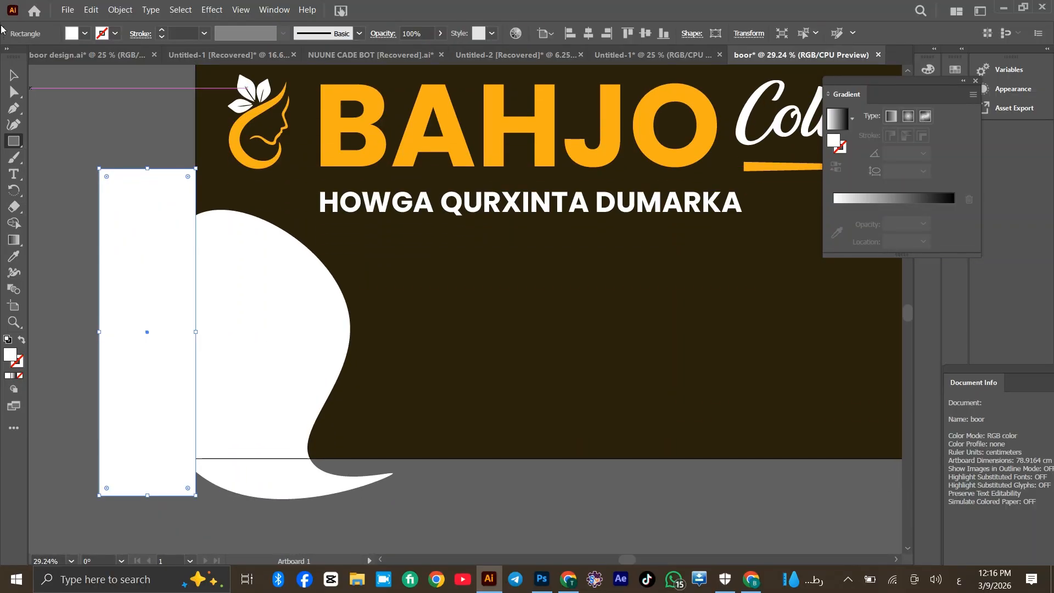
Place a horizontal copy of the rectangle flush under the artboard's bottom edge, covering the curved shape's lower overhang
left_click(11, 72)
left_click_drag(163, 312, 357, 419)
mouse_move(399, 451)
left_mouse_down()
mouse_move(319, 470)
mouse_move(336, 471)
mouse_move(337, 441)
mouse_move(341, 509)
mouse_move(339, 500)
left_mouse_up()
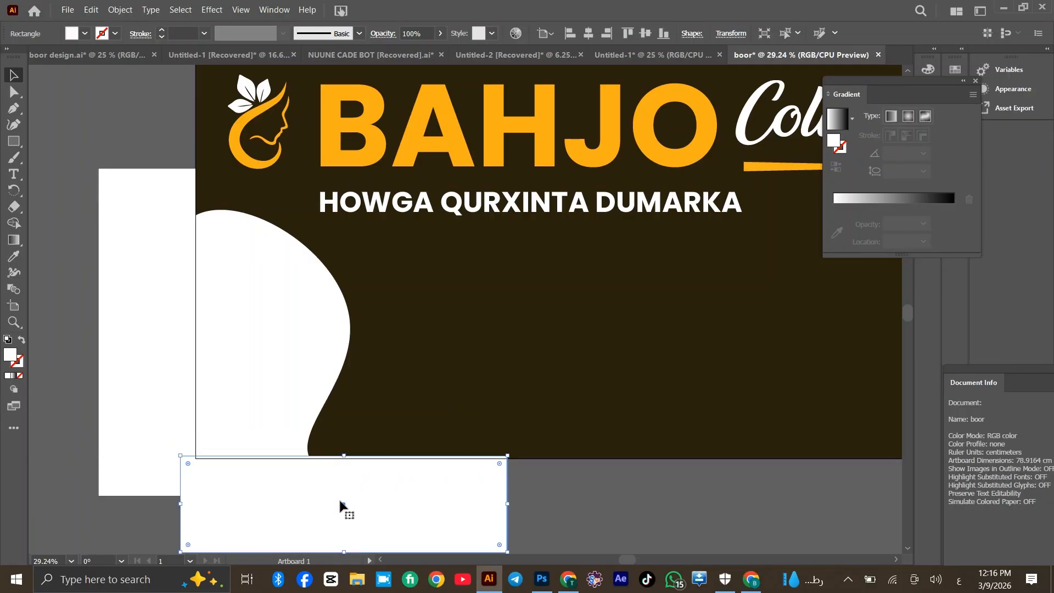
key("Down")
key("Down")
key("Down")
key("Down")
key("Down")
key("Down")
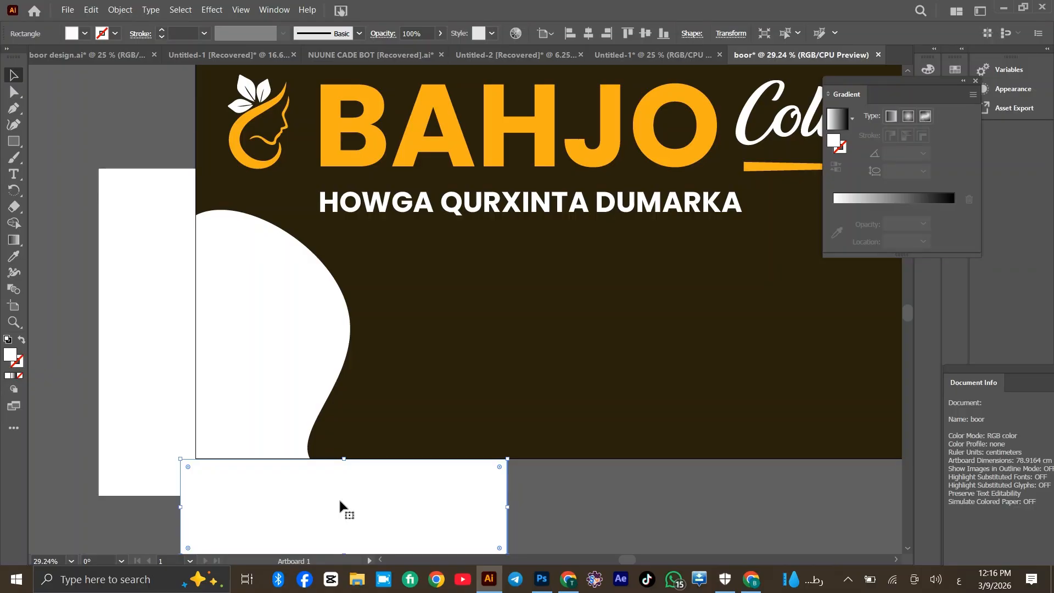
Select the curved shape with both rectangles and remove everything outside the artboard using the Shape Builder tool
left_click(15, 91)
left_click_drag(77, 201, 425, 487)
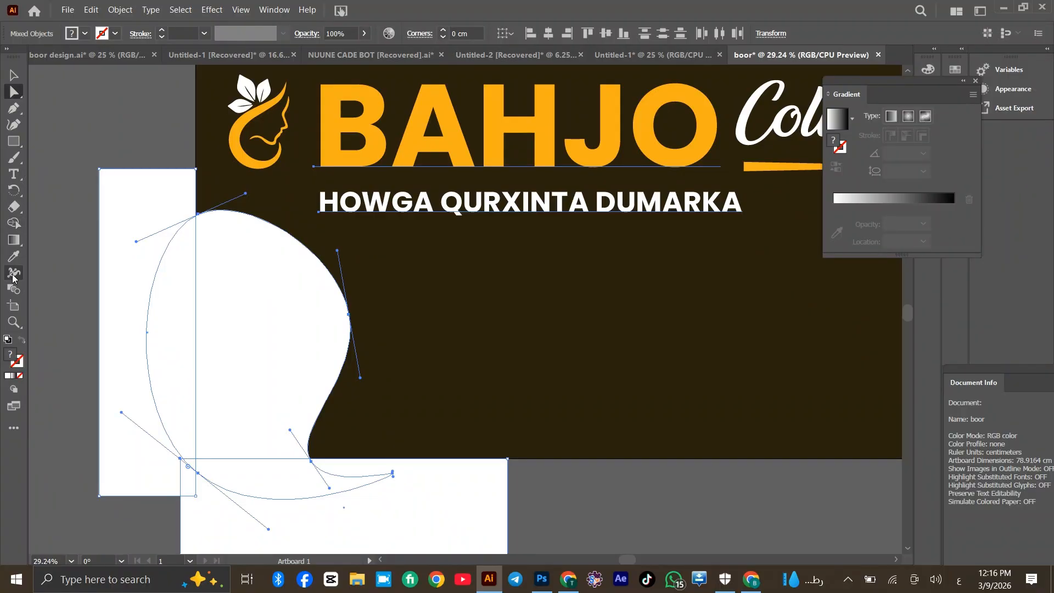
left_click(14, 225)
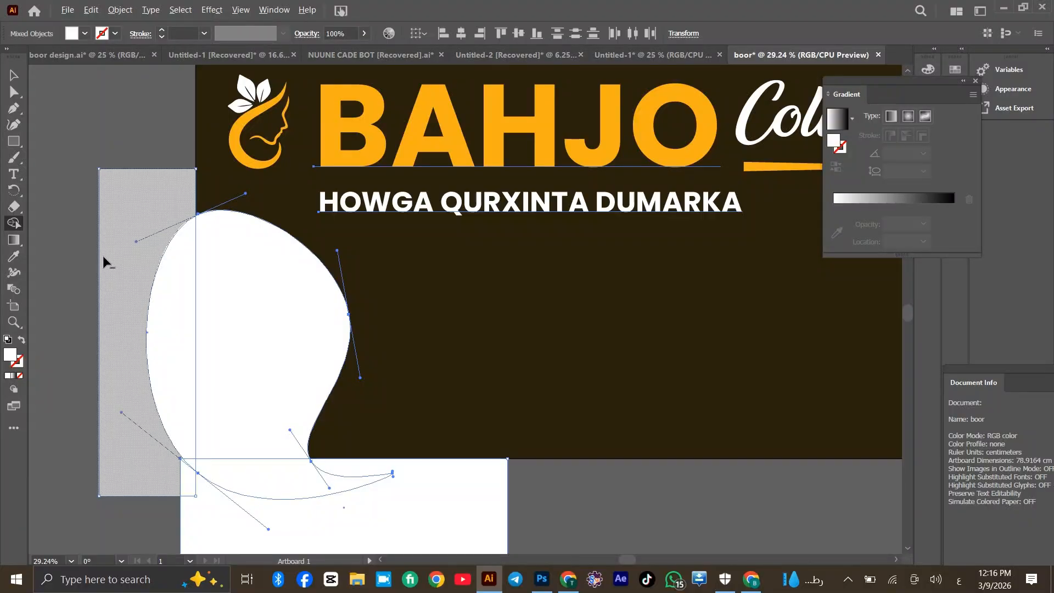
left_click_drag(89, 251, 172, 304)
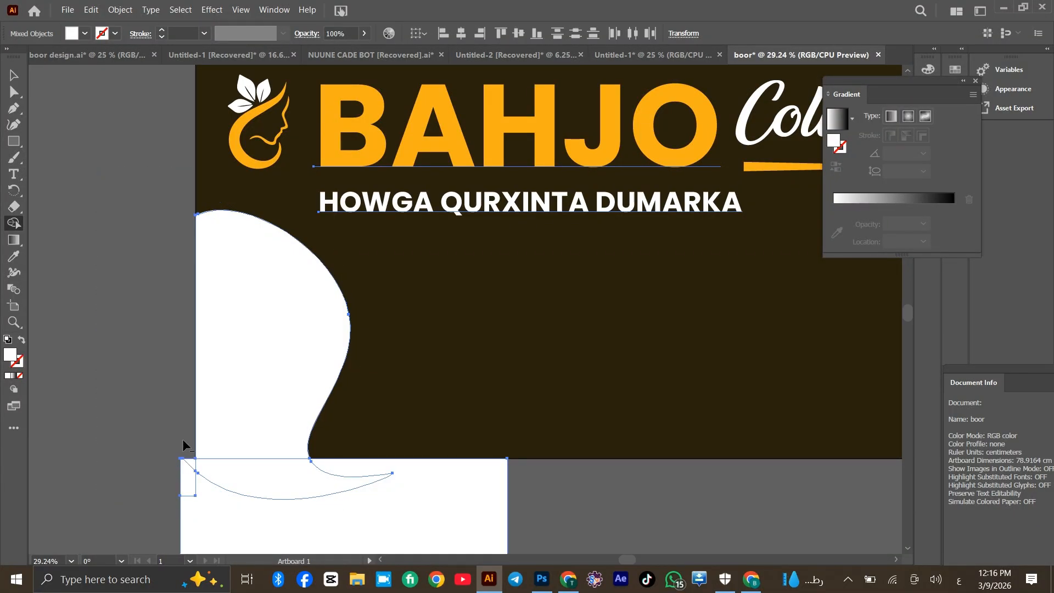
left_click_drag(182, 439, 247, 513)
key("v")
left_click(90, 241)
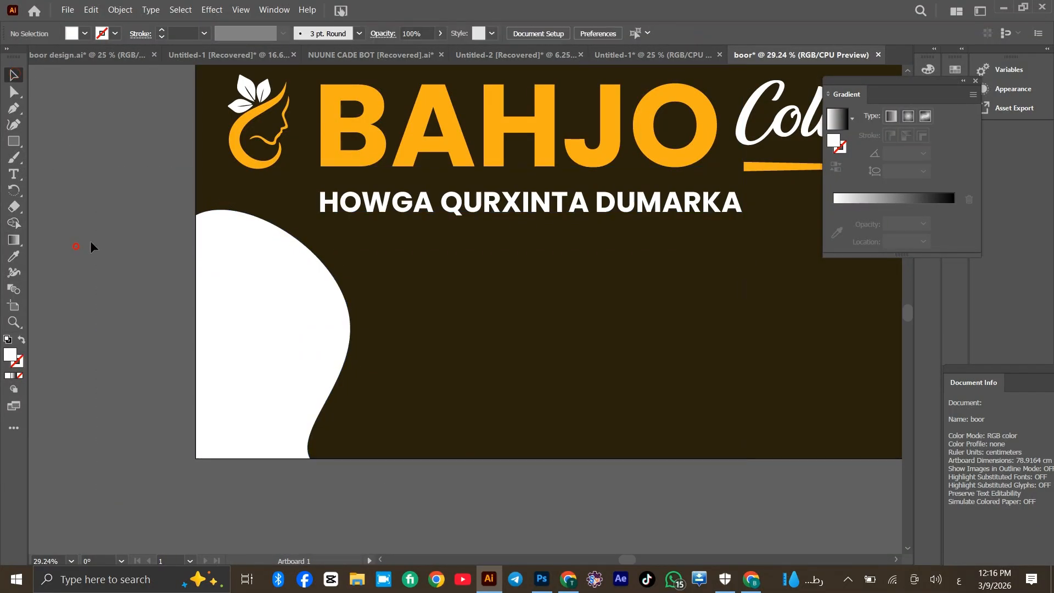
Duplicate the trimmed white curved shape and offset the copy slightly to the right
left_click(333, 363)
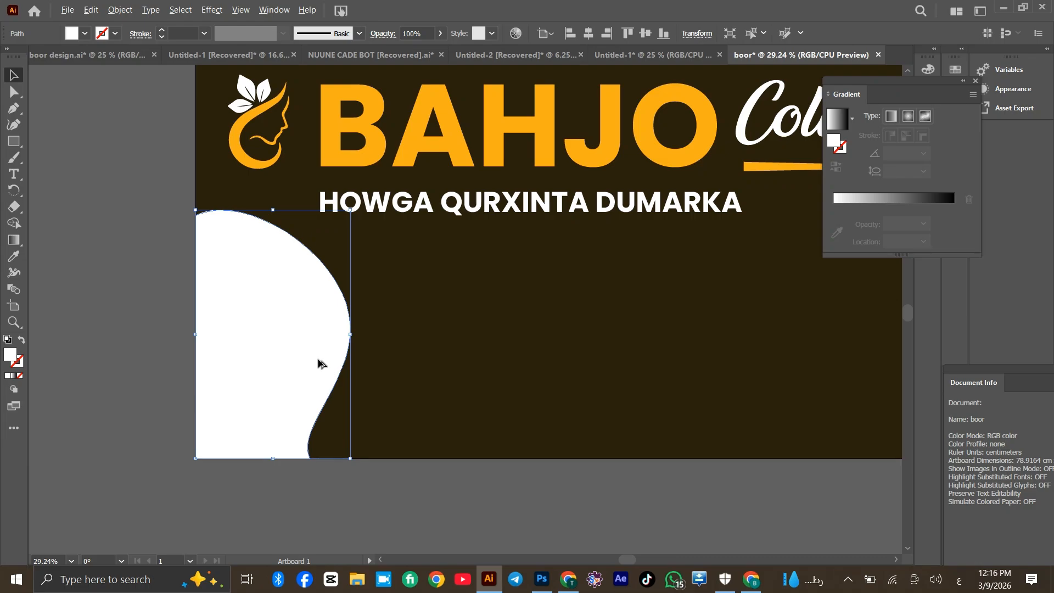
left_click_drag(318, 359, 330, 363)
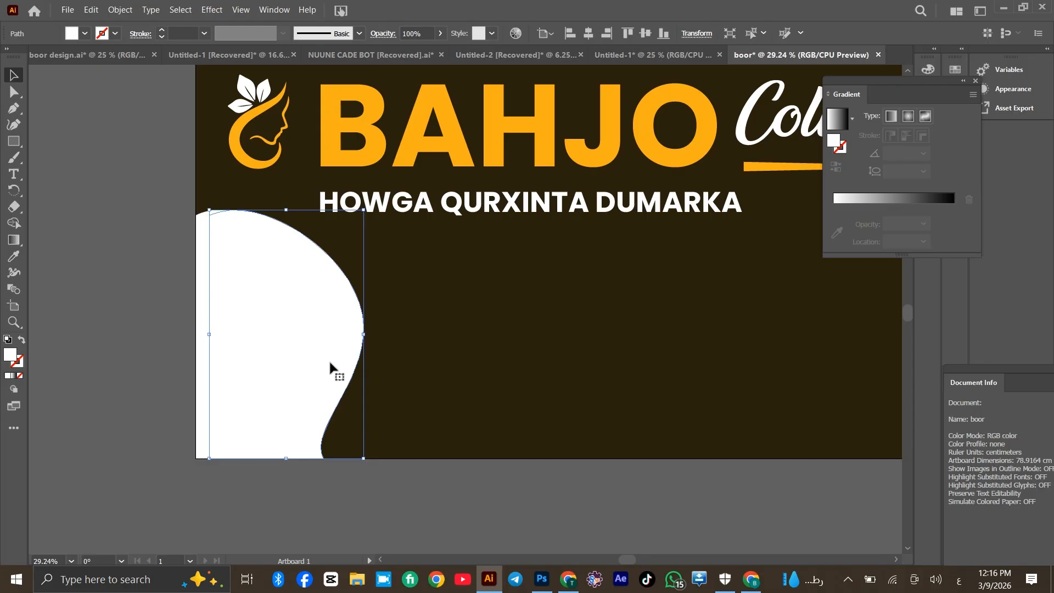
Undo the previous offset copy and duplicate the white curved shape again, offset slightly farther to the right
key("ctrl+z")
scroll(240, 338, "up", 1)
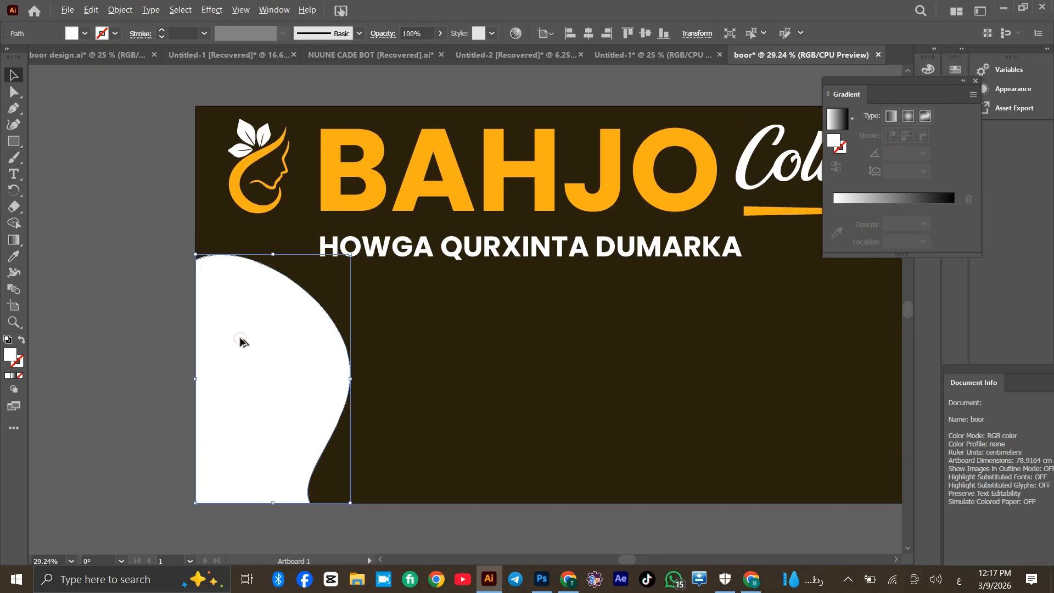
left_click_drag(245, 338, 257, 341)
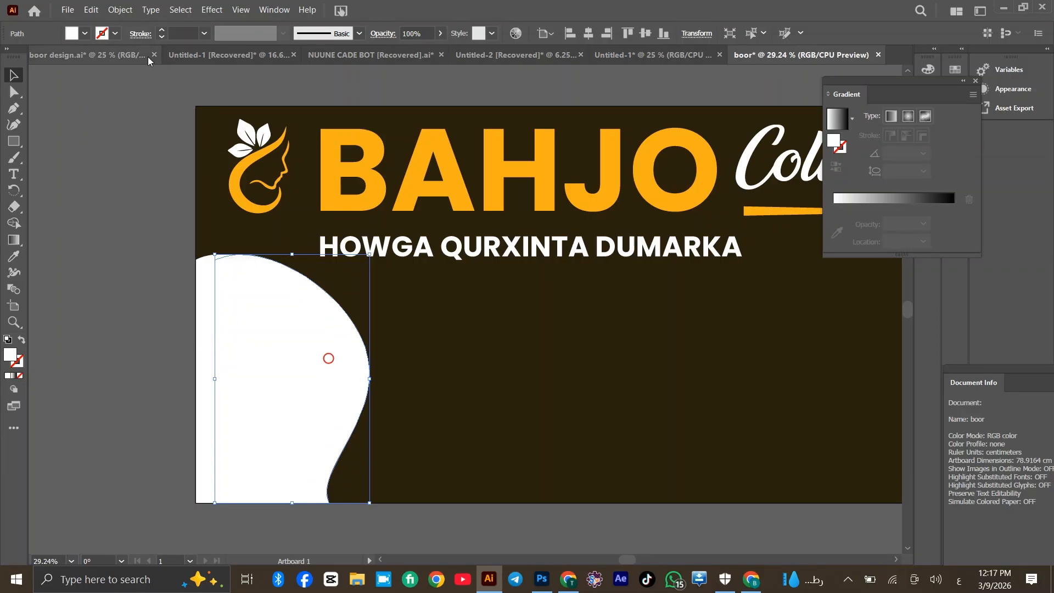
Fill the offset curved copy with the purple-to-orange linear gradient swatch and set the gradient angle to -120°
left_click(115, 34)
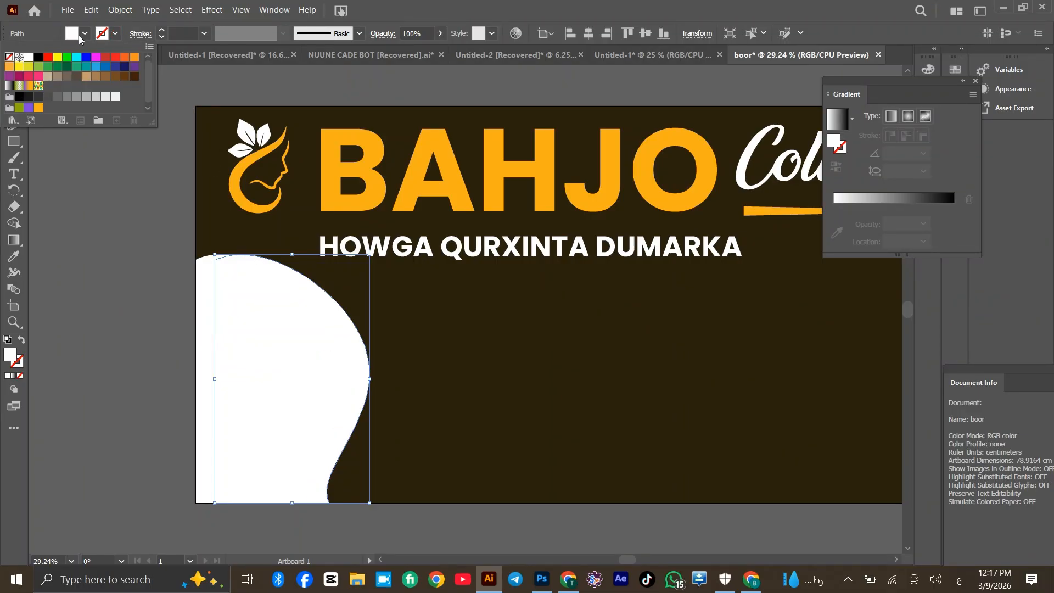
left_click(85, 34)
left_click(28, 103)
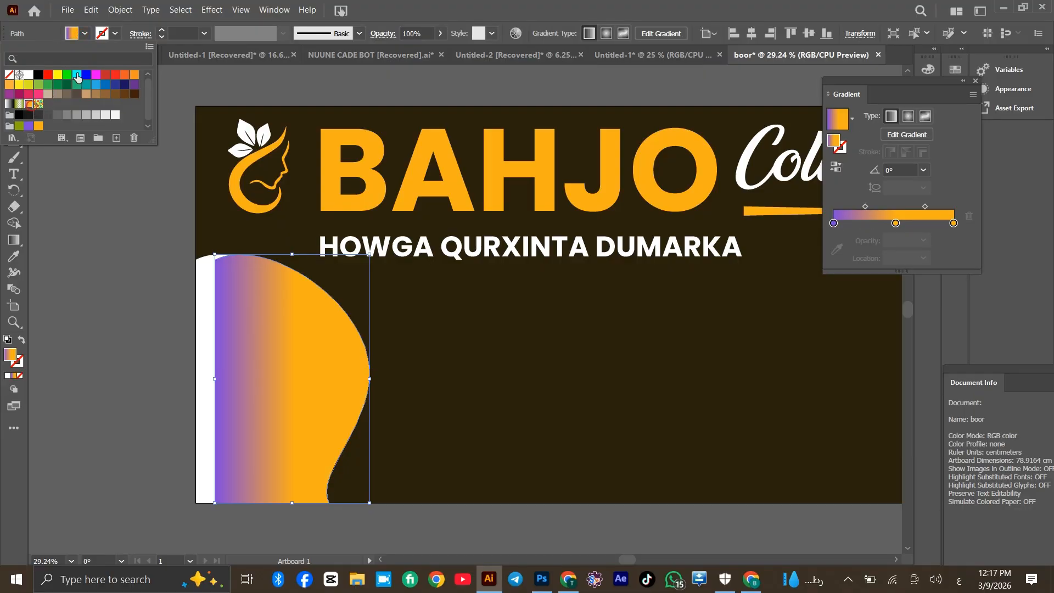
left_click(923, 171)
left_click(941, 328)
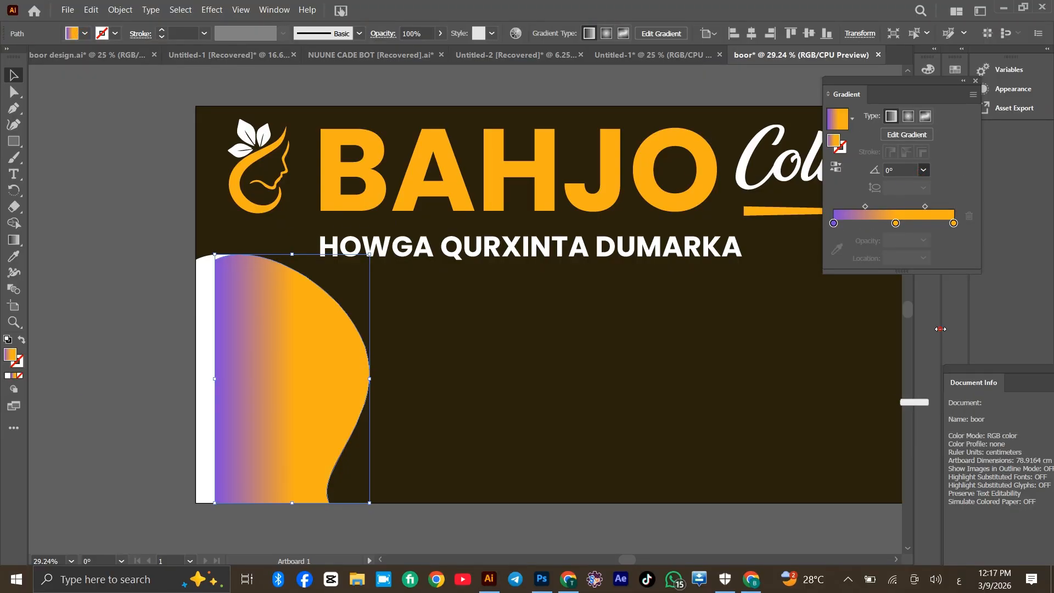
left_click(923, 170)
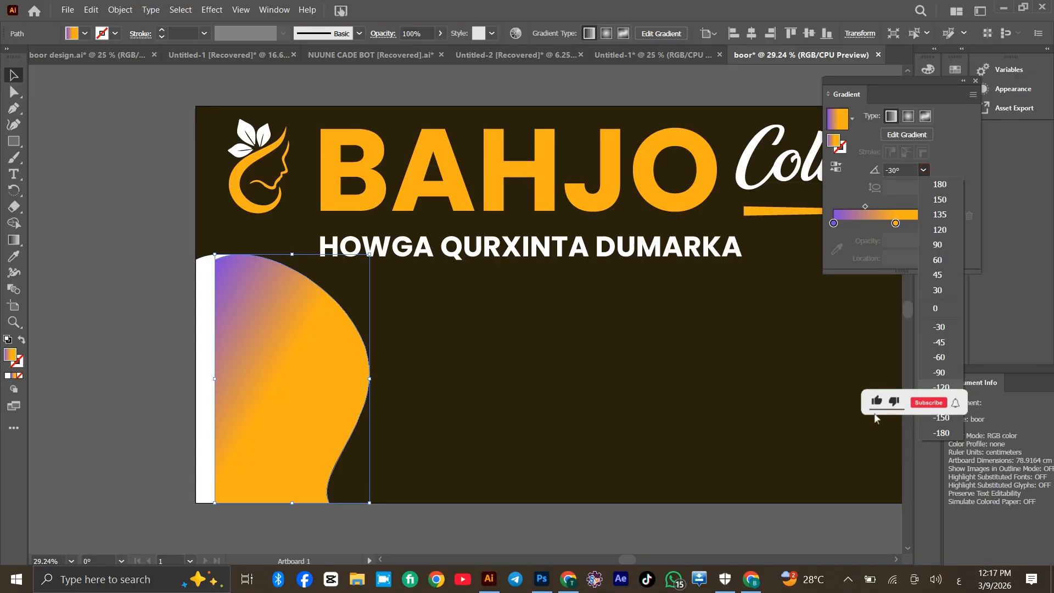
left_click(940, 387)
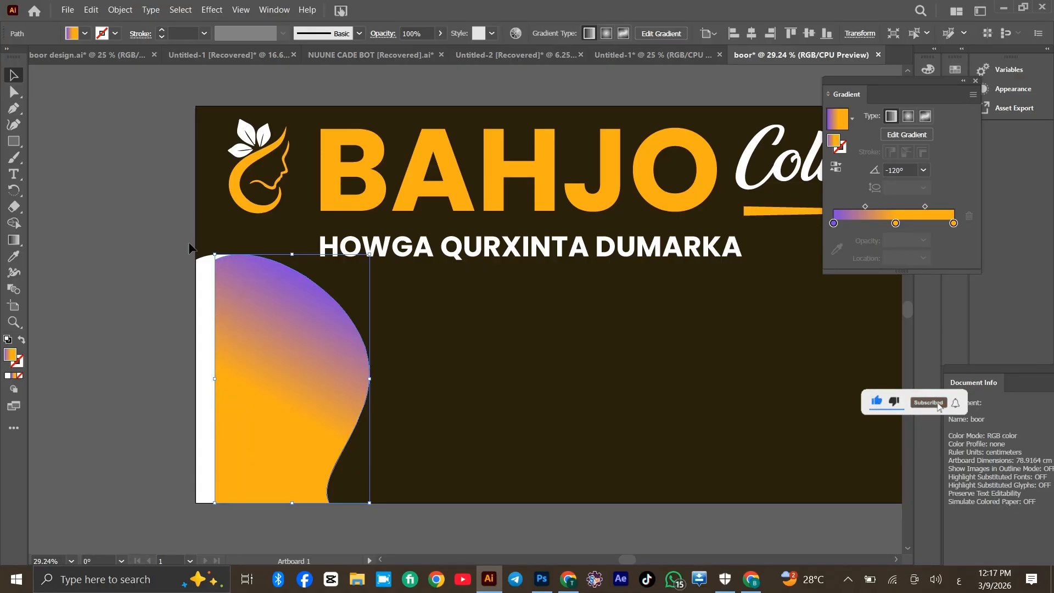
Bring the white curved shape in front of the gradient copy and shift the gradient copy slightly left to narrow the visible band
left_click(206, 305)
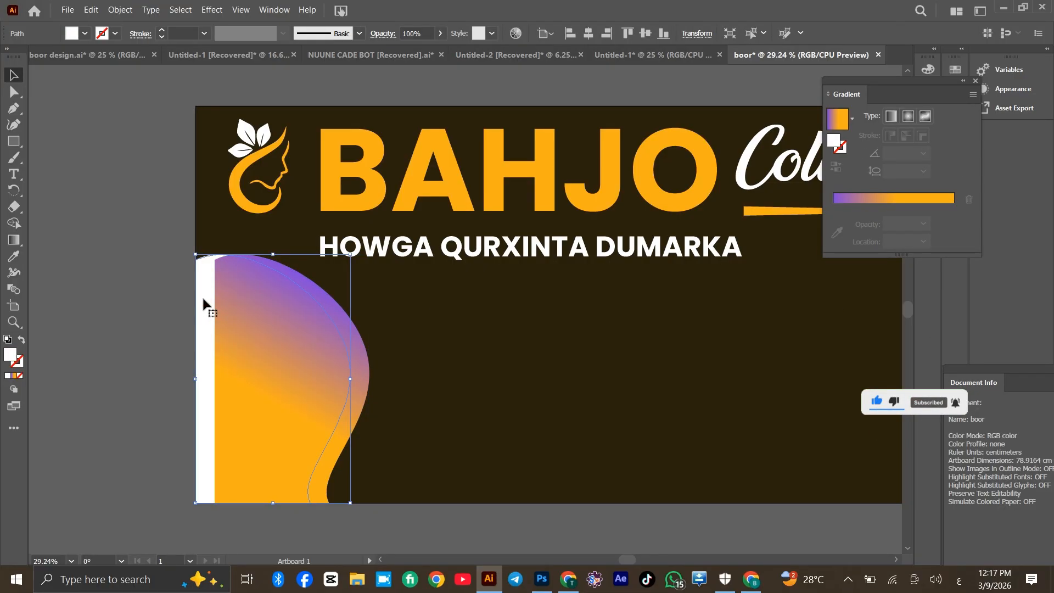
key("ctrl+shift+bracketright")
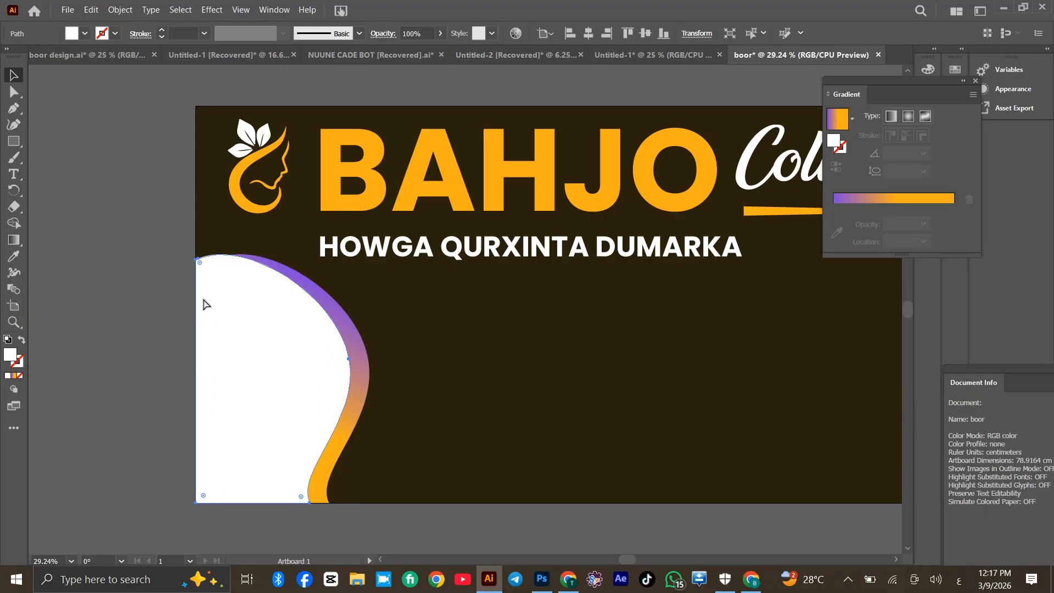
left_click(134, 338)
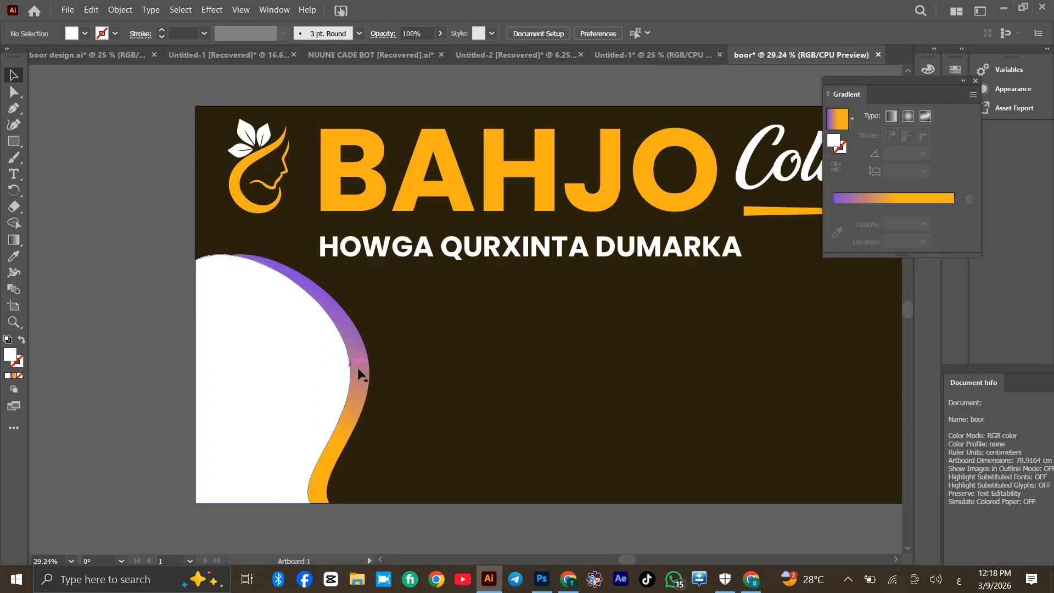
left_click_drag(358, 368, 349, 368)
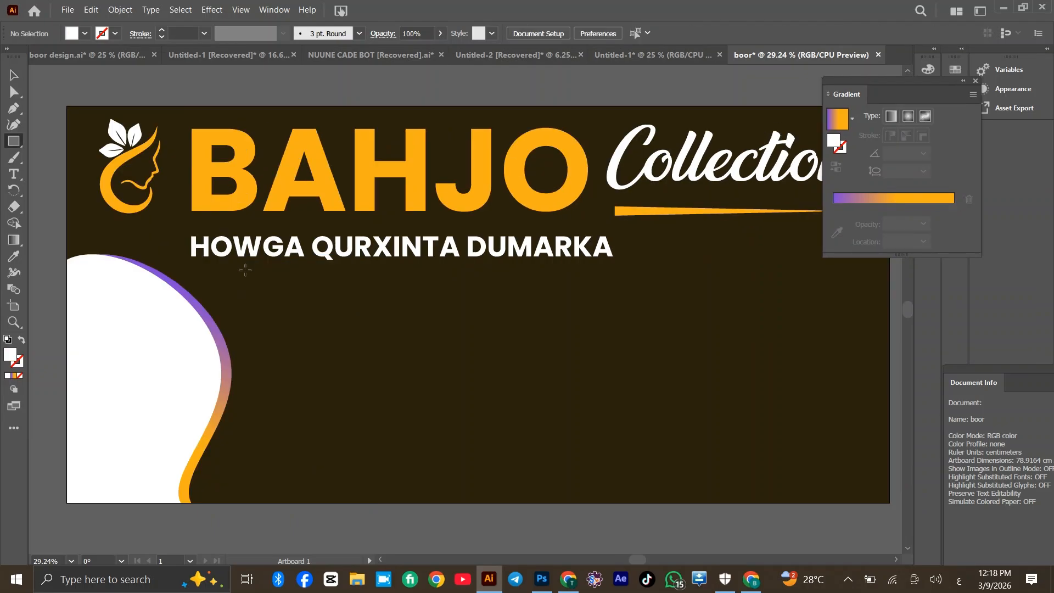
Draw a white rounded-corner rectangle beside the curved shapes under the tagline and add anchor points midway along its left and right sides
left_click_drag(241, 292, 380, 466)
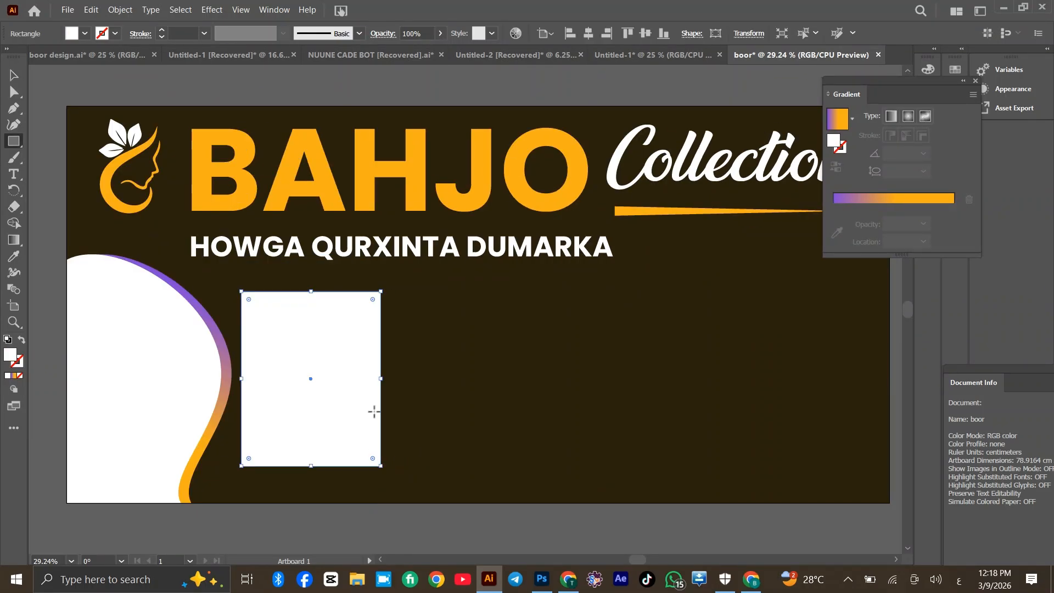
key("p")
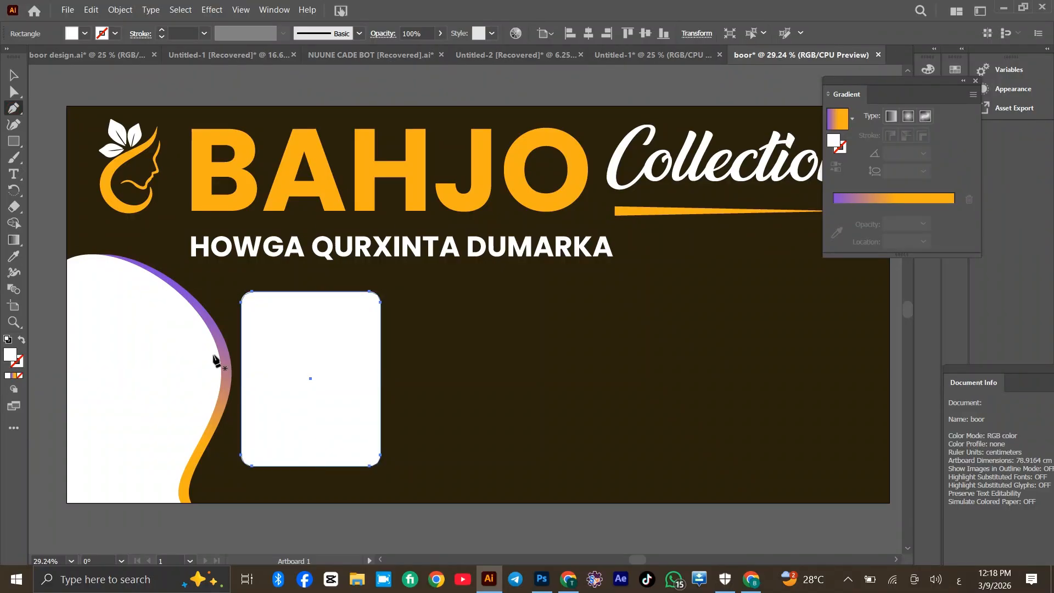
left_click(242, 373)
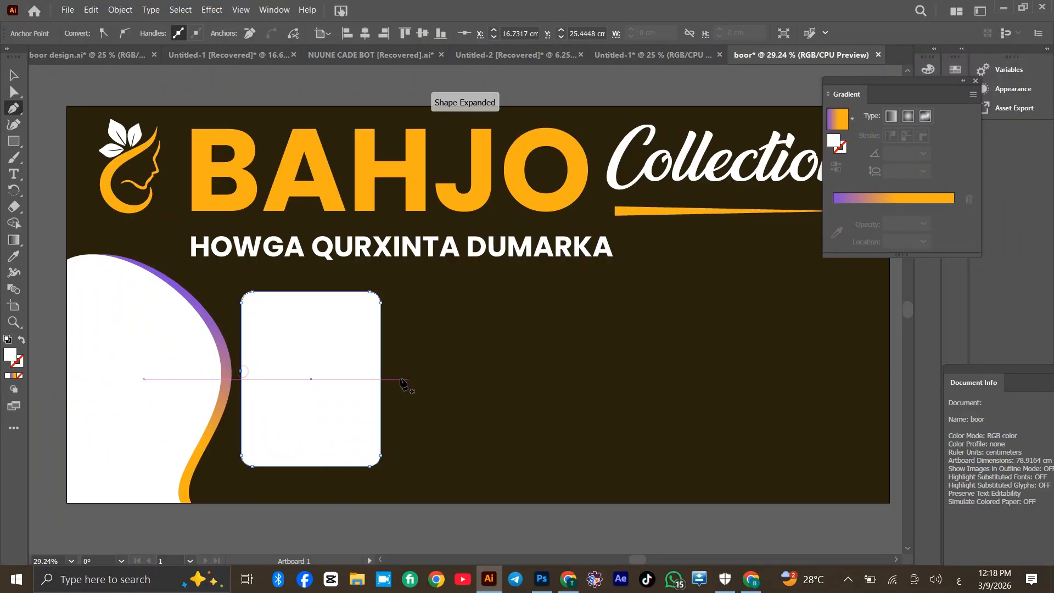
Pull the frame's two side midpoint anchors slightly outward to make the sides pointed, and shift the whole frame a little right
left_click(14, 91)
left_click(242, 373)
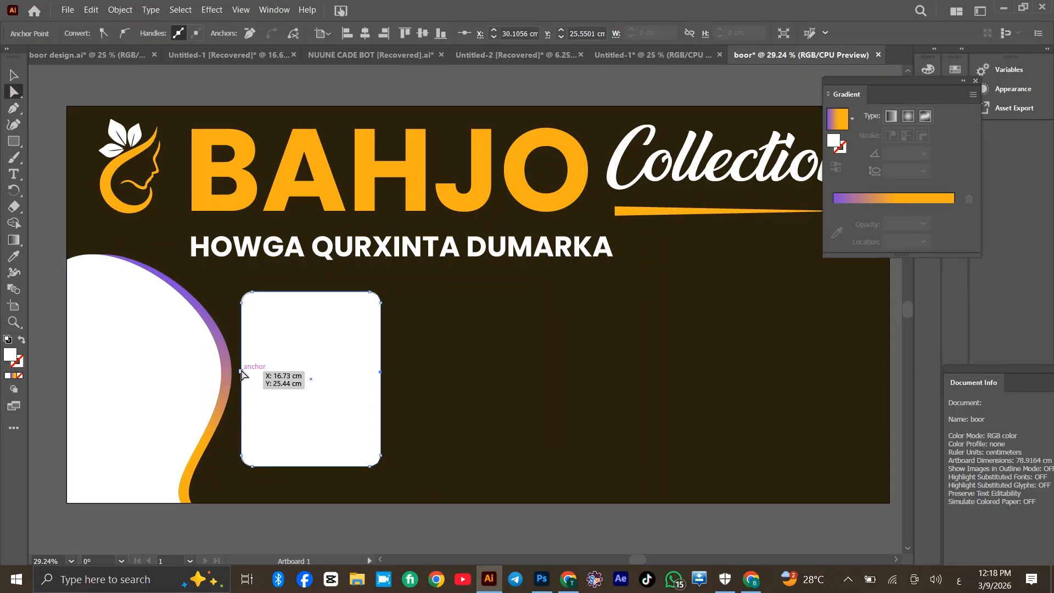
left_click_drag(242, 373, 235, 373)
left_click(382, 373)
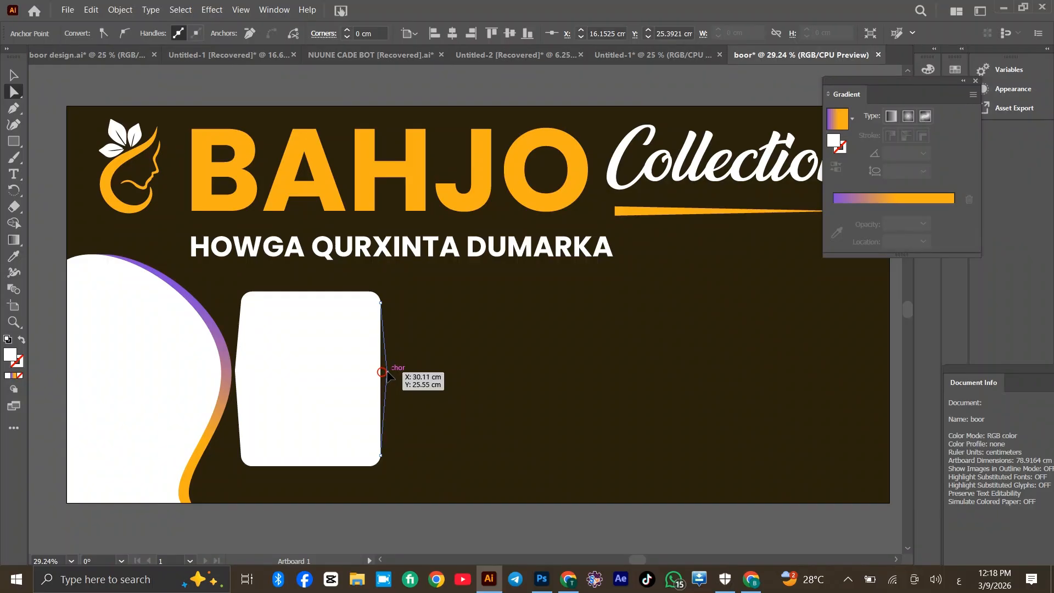
left_click_drag(389, 375, 360, 372)
left_click(369, 375)
left_click(14, 75)
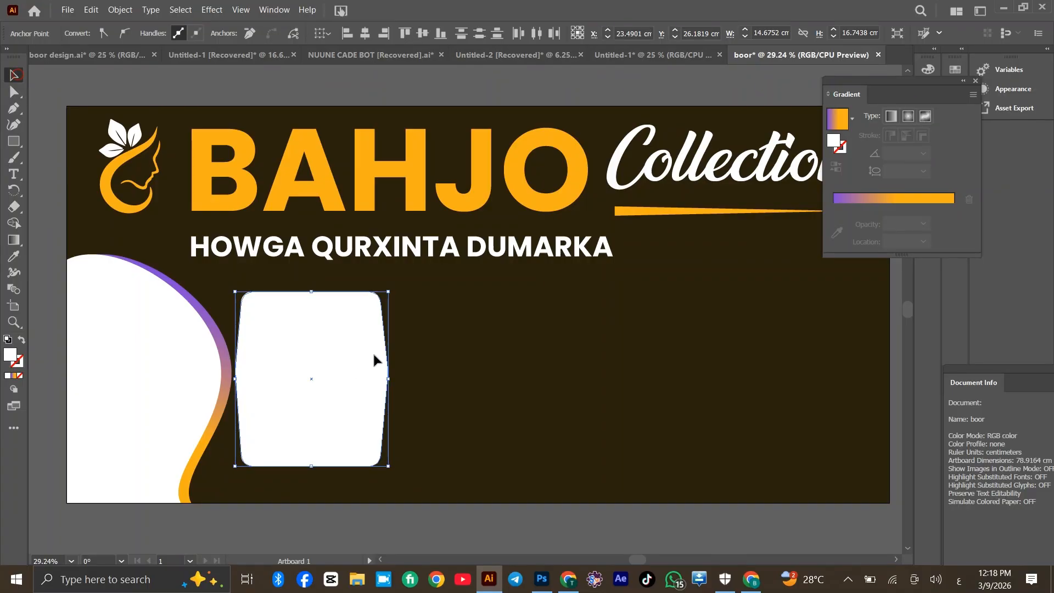
mouse_move(372, 351)
left_mouse_down()
mouse_move(380, 347)
mouse_move(376, 372)
left_mouse_up()
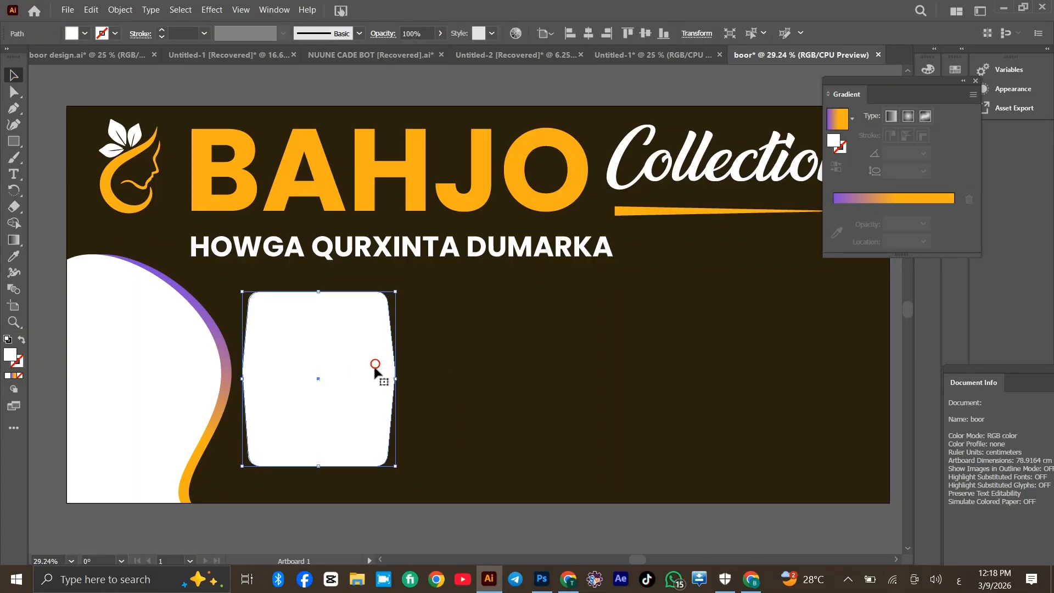
Give the frame an orange 7 pt stroke and place two copies to its right in an evenly aligned row of three
left_click(111, 35)
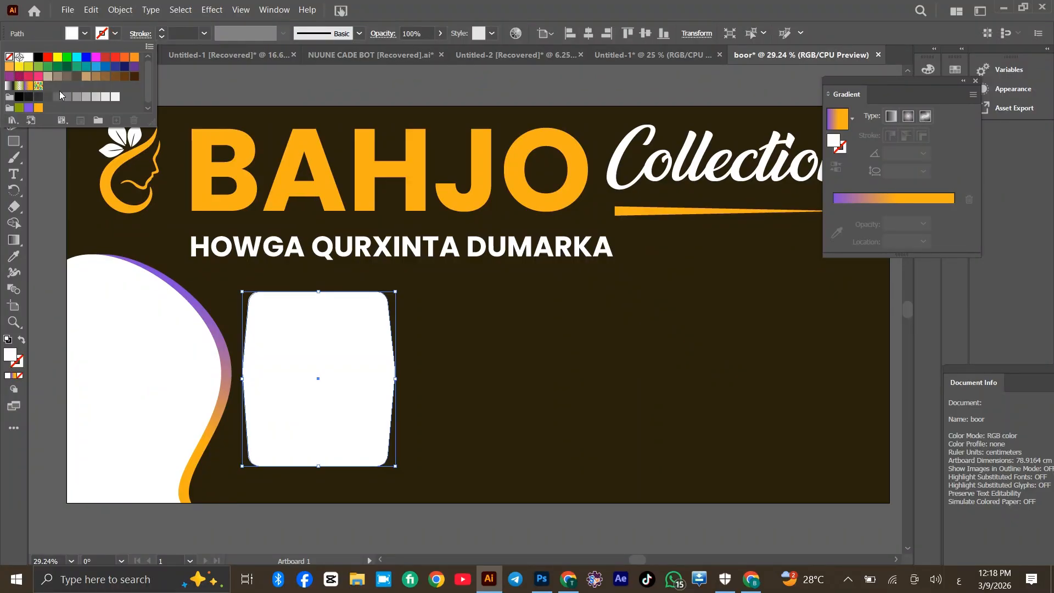
left_click(135, 57)
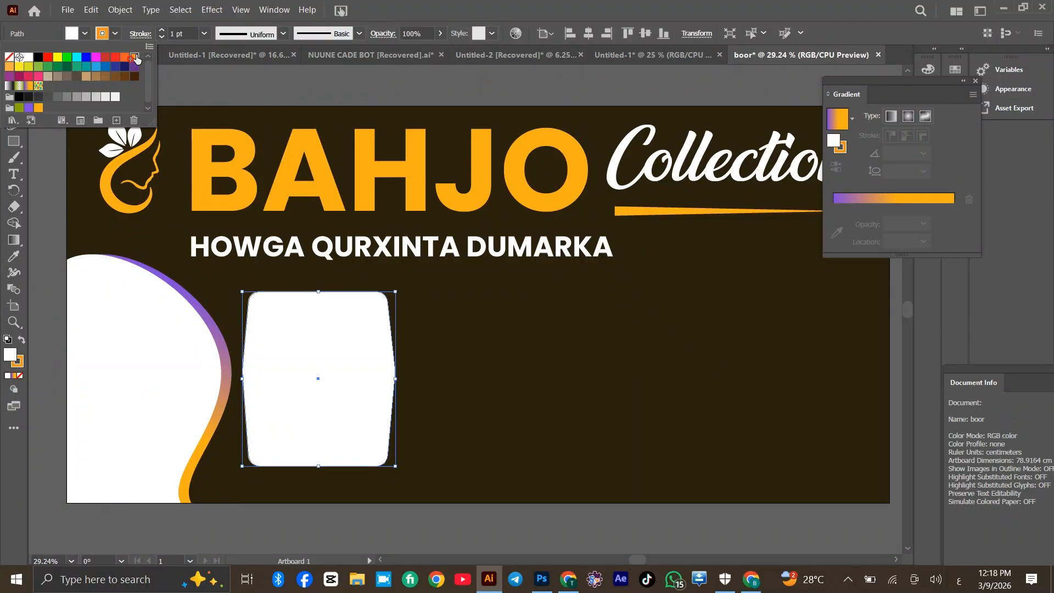
left_click(163, 31)
left_click(163, 31)
left_click(163, 31)
left_click(163, 30)
left_click(163, 31)
left_click(162, 30)
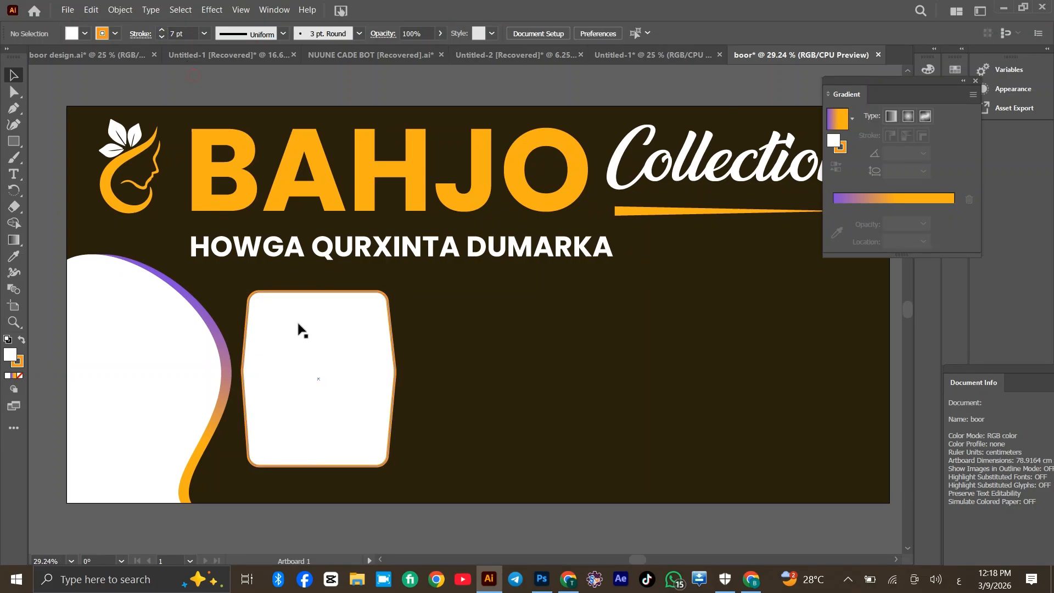
left_click_drag(298, 328, 620, 330)
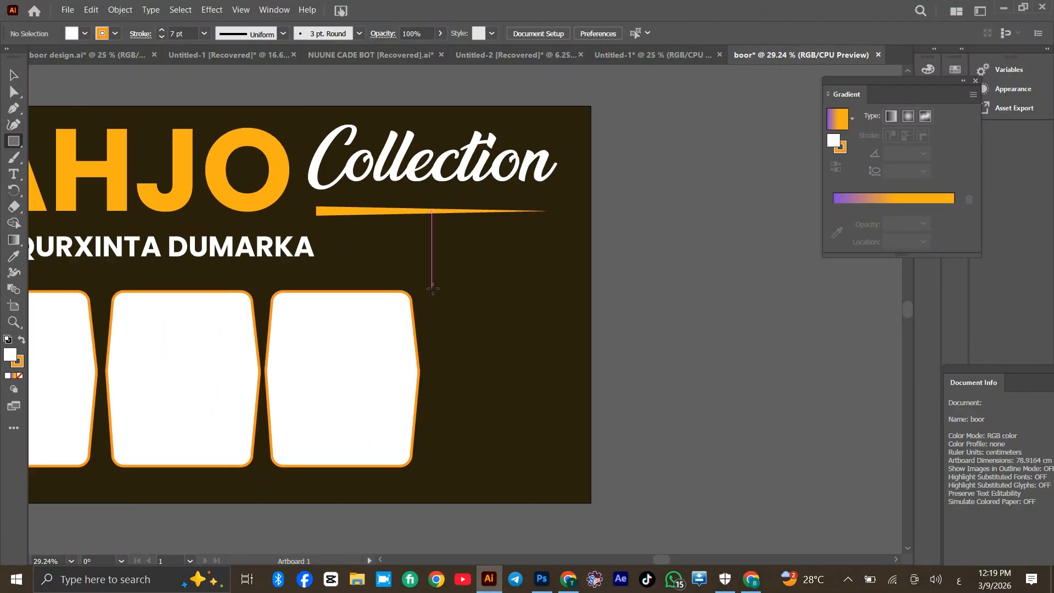
Draw a white rectangle at the right end of the frame row, round its corners and remove its stroke
mouse_move(426, 283)
left_mouse_down()
mouse_move(576, 428)
mouse_move(583, 455)
left_mouse_up()
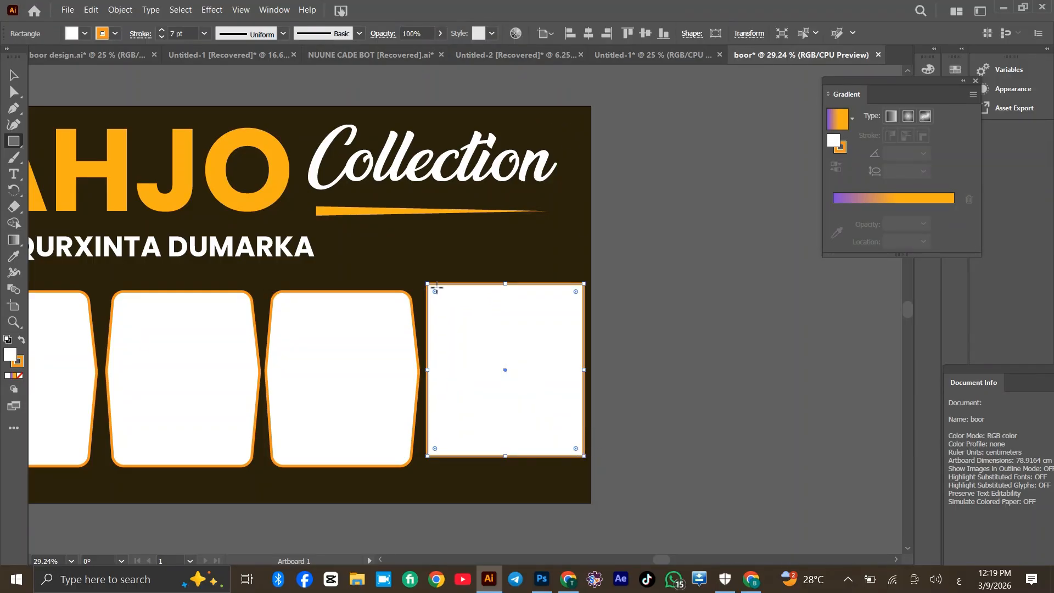
left_click_drag(434, 291, 445, 310)
left_click(13, 73)
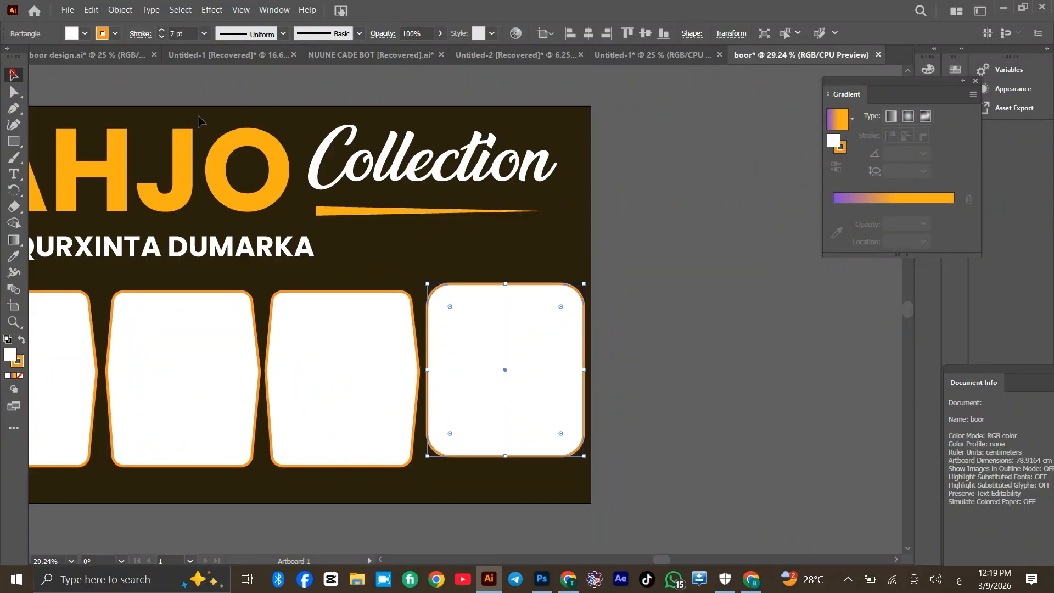
left_click(115, 34)
left_click(8, 57)
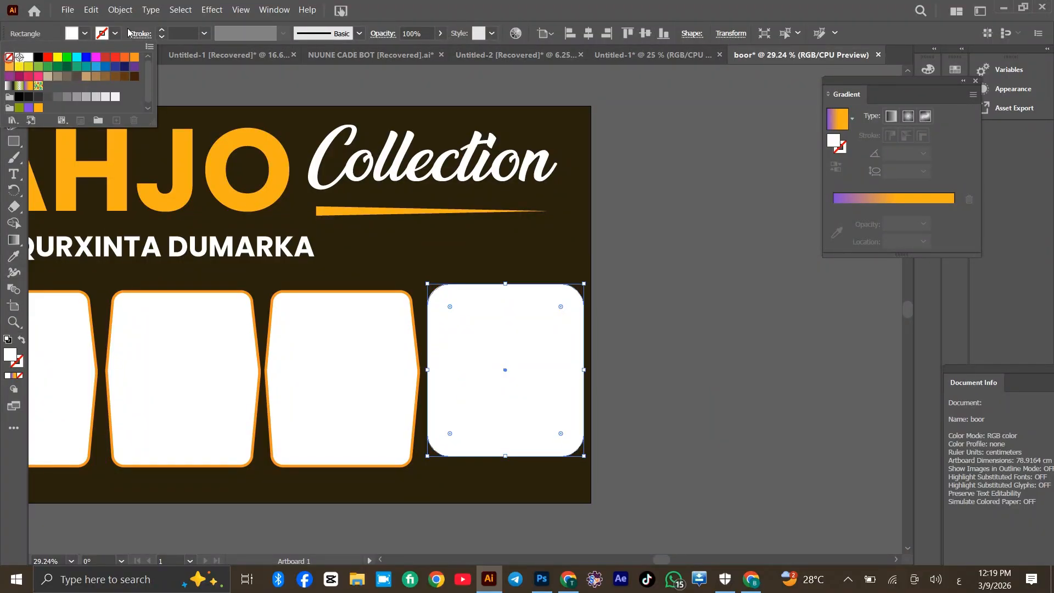
Duplicate the rounded white rectangle in place and enlarge the copy slightly from its center
left_click(499, 399)
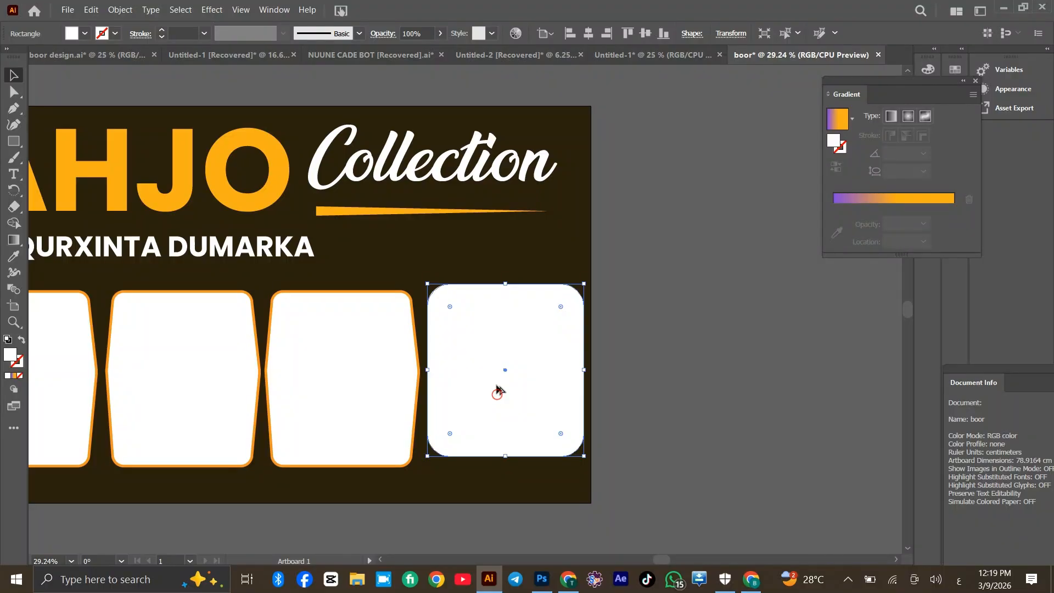
mouse_move(492, 372)
left_mouse_down()
mouse_move(493, 361)
mouse_move(492, 373)
left_mouse_up()
left_click_drag(585, 372, 588, 375)
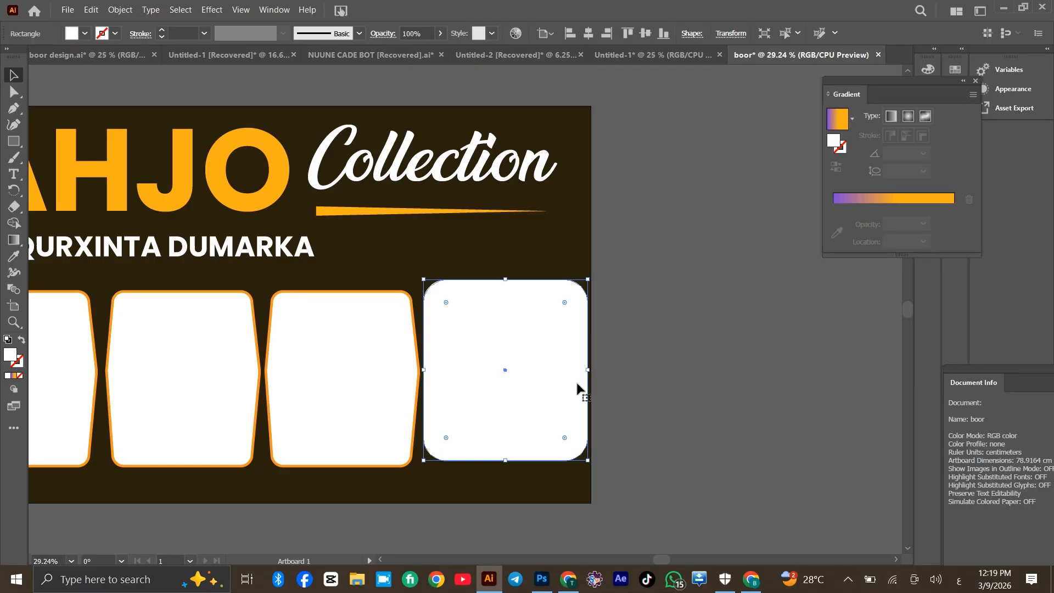
Swap the enlarged copy's fill and stroke so it is only a white outline, and set its stroke weight to 5 pt
left_click(21, 341)
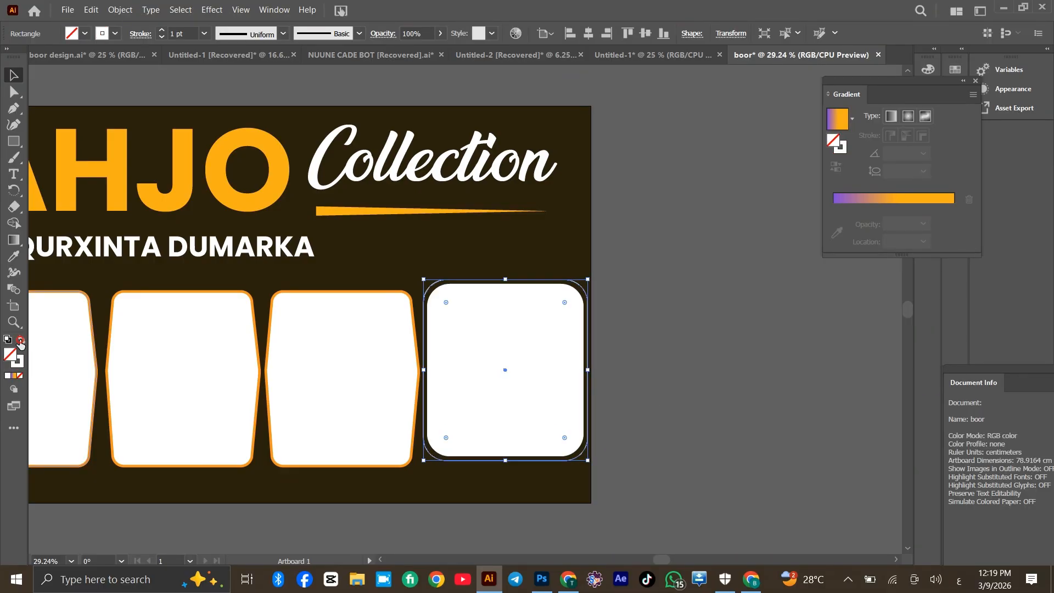
left_click(21, 342)
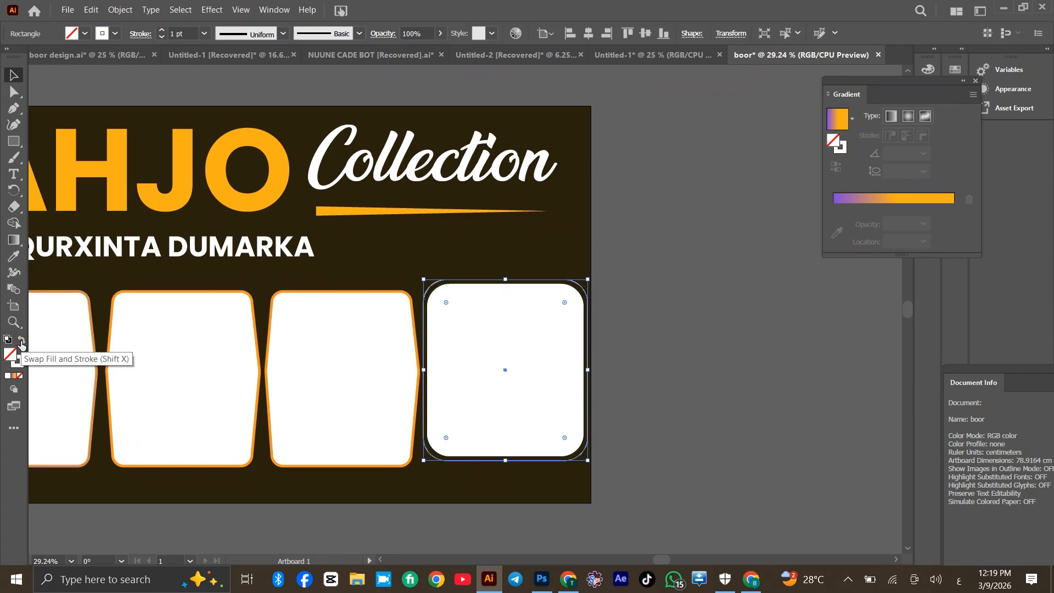
left_click(20, 341)
left_click(21, 341)
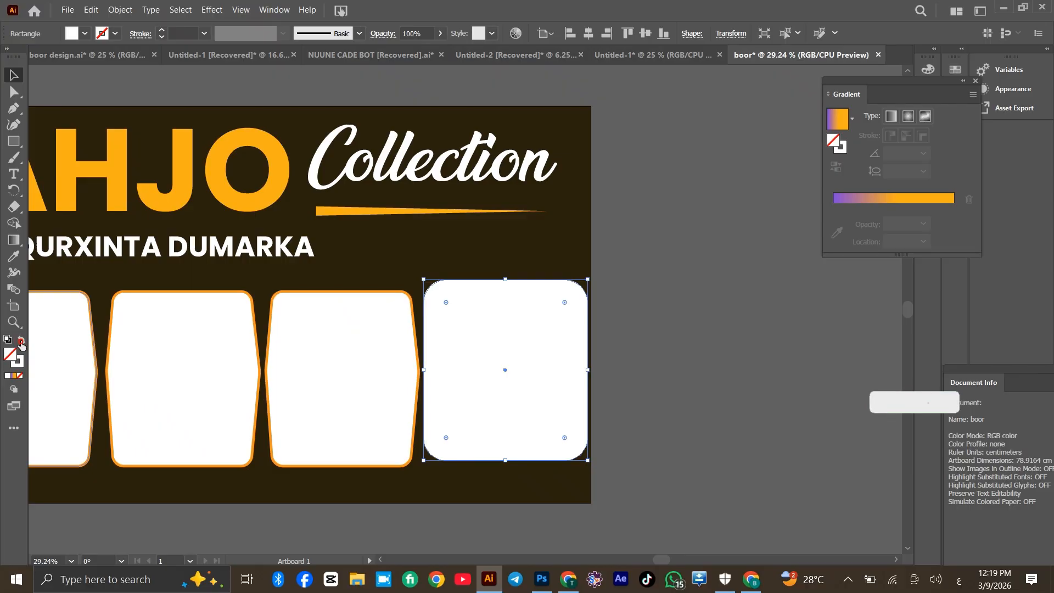
left_click(160, 30)
left_click(161, 31)
left_click(161, 30)
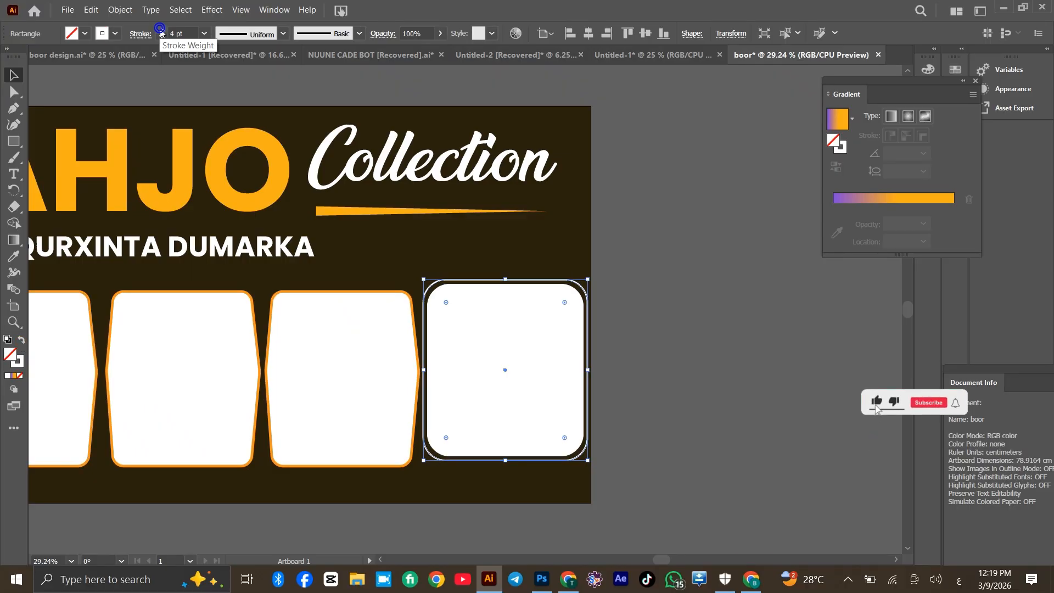
left_click(160, 31)
Apply the purple-to-orange gradient to the enlarged copy's outline and set its stroke weight to 7 pt
left_click(115, 34)
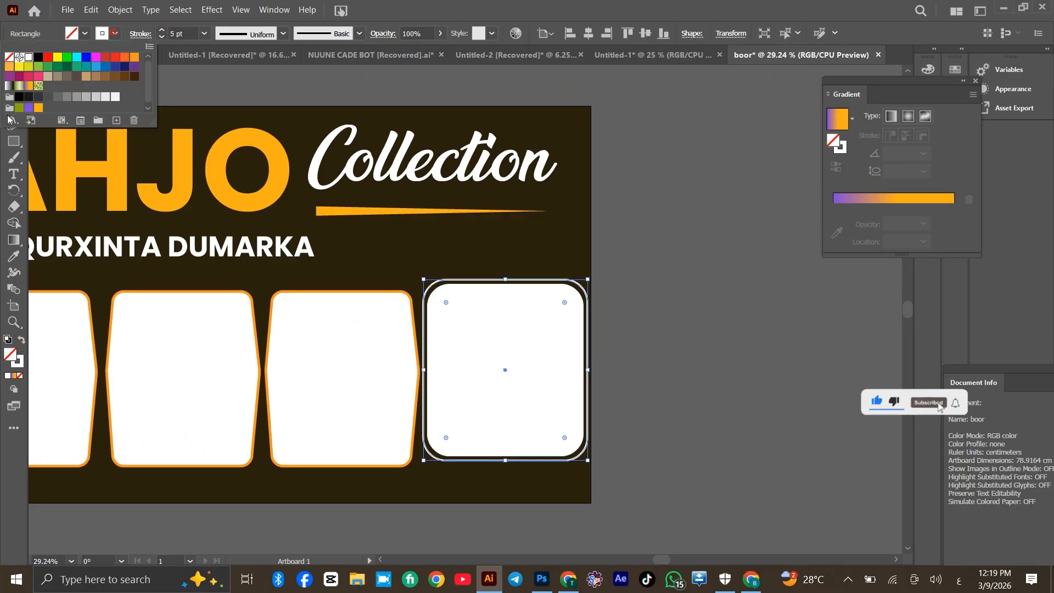
left_click(28, 88)
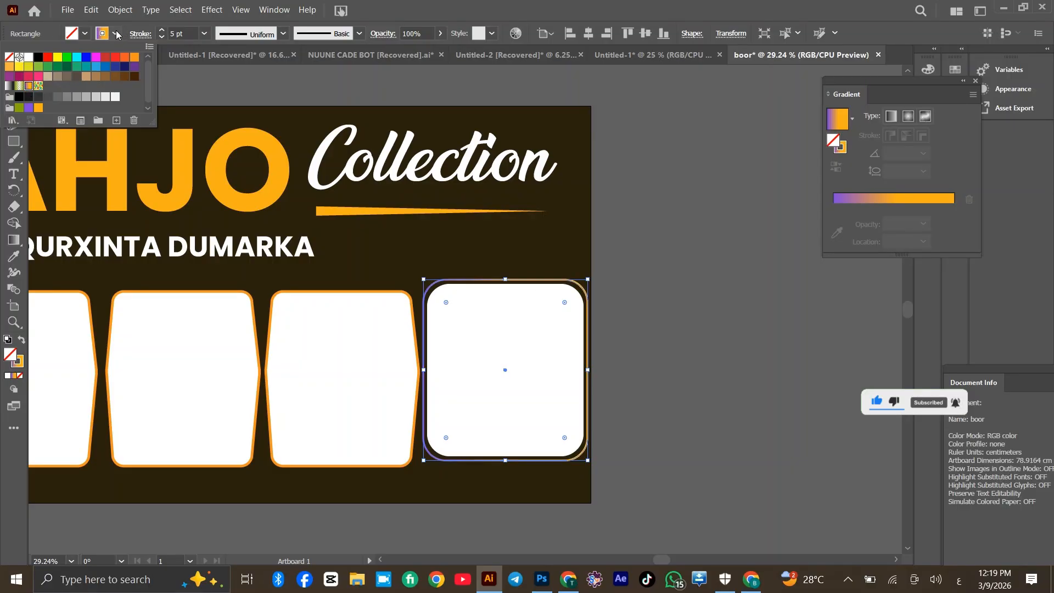
left_click(116, 34)
left_click(162, 32)
left_click(162, 32)
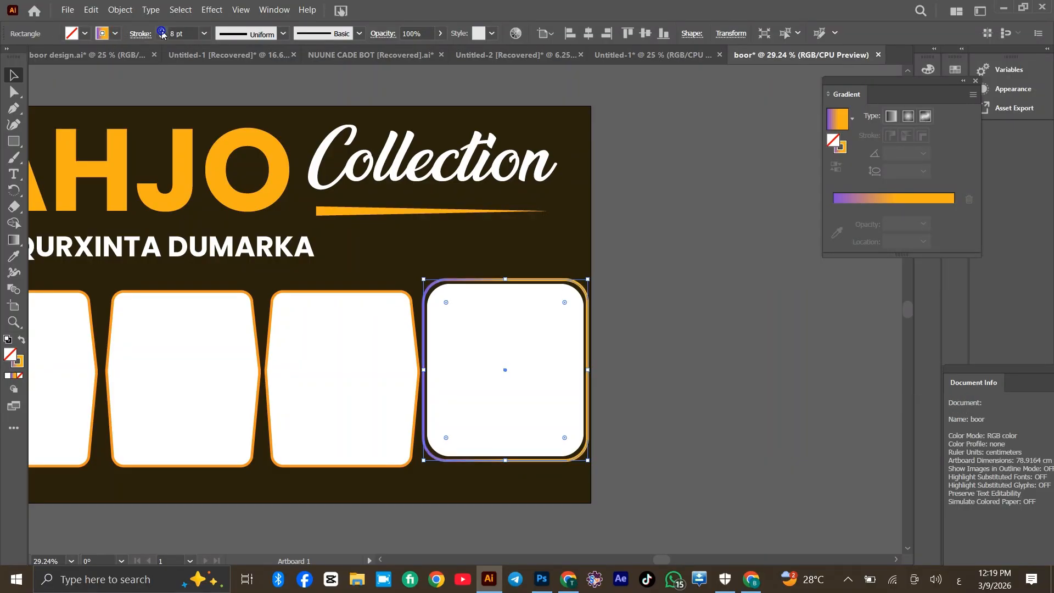
left_click(162, 36)
left_click(678, 202)
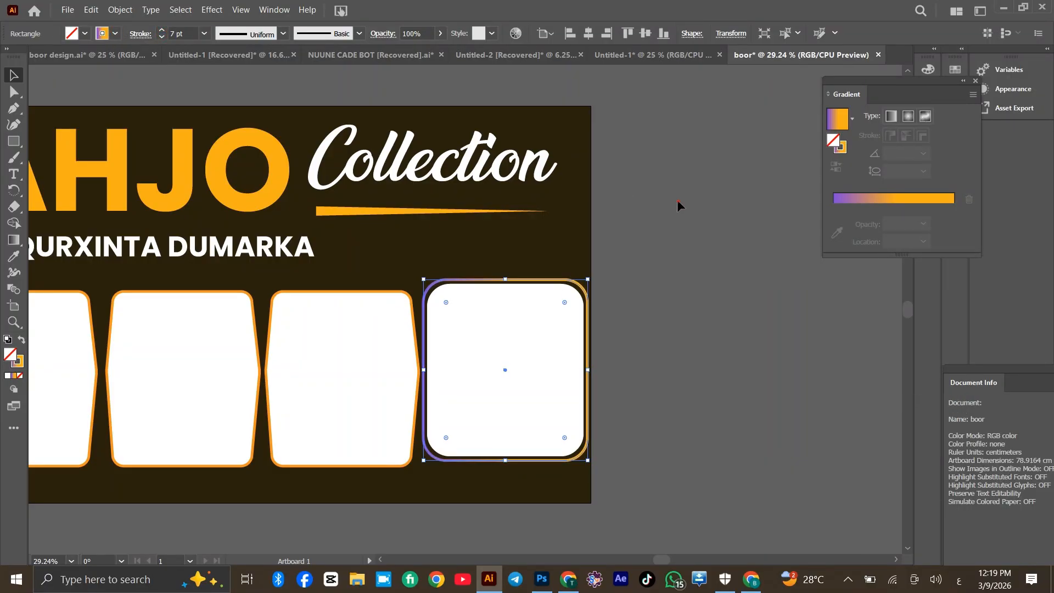
Draw a closed, tapering arch with the Pen tool across the banner's lower edge, its curve overlapping the bottom of the frames
left_click_drag(668, 559, 644, 562)
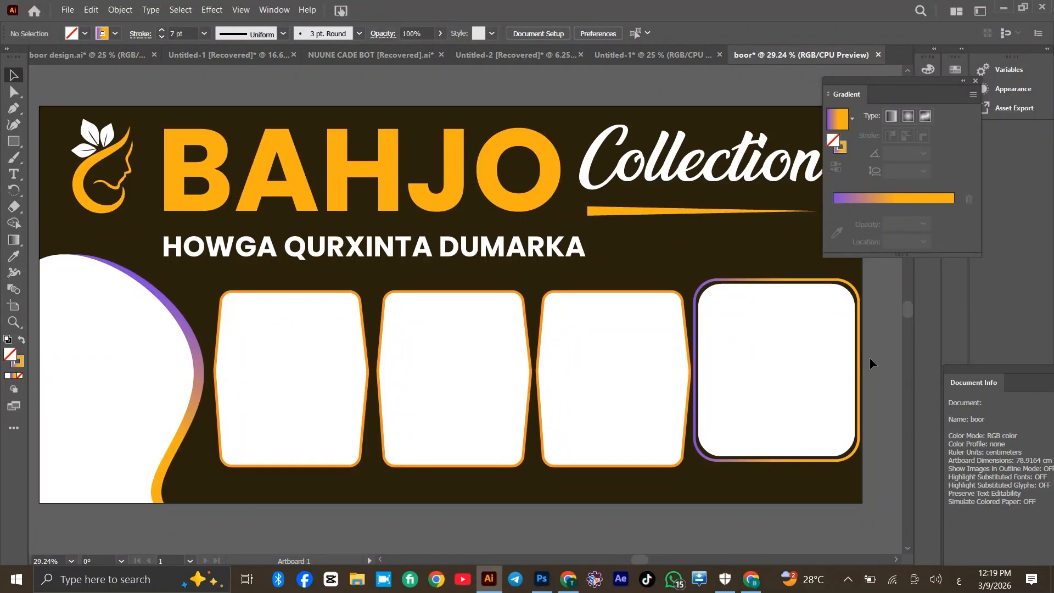
key("ctrl+minus")
key("ctrl+minus")
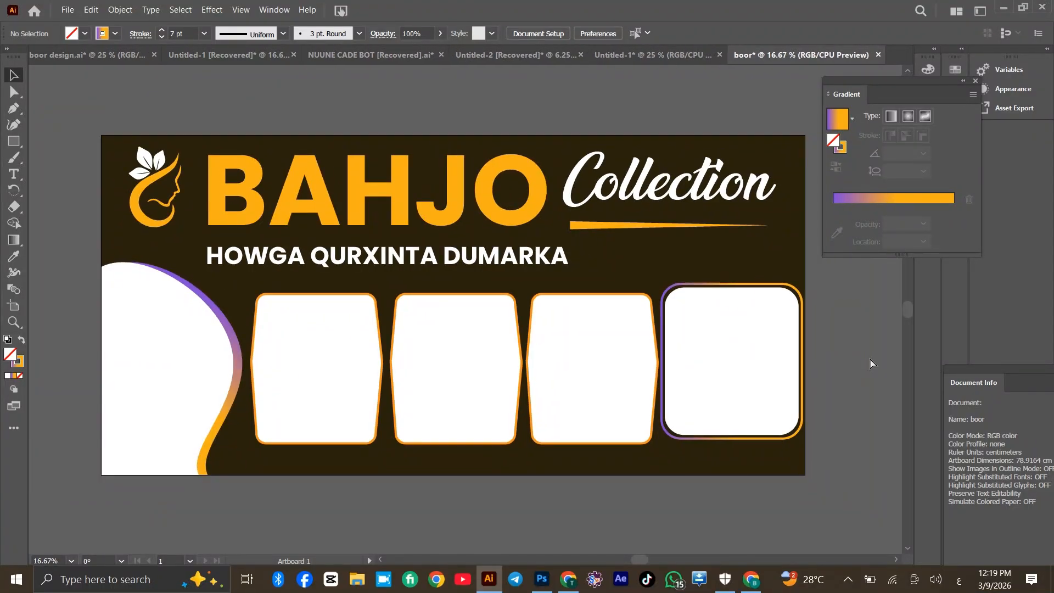
key("ctrl+plus")
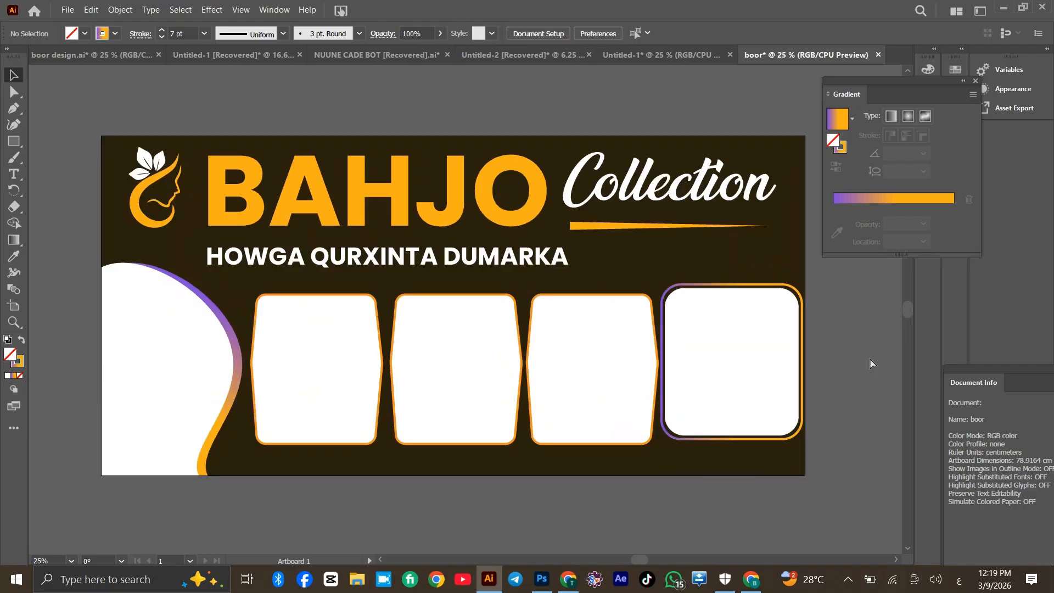
scroll(868, 356, "down", 3)
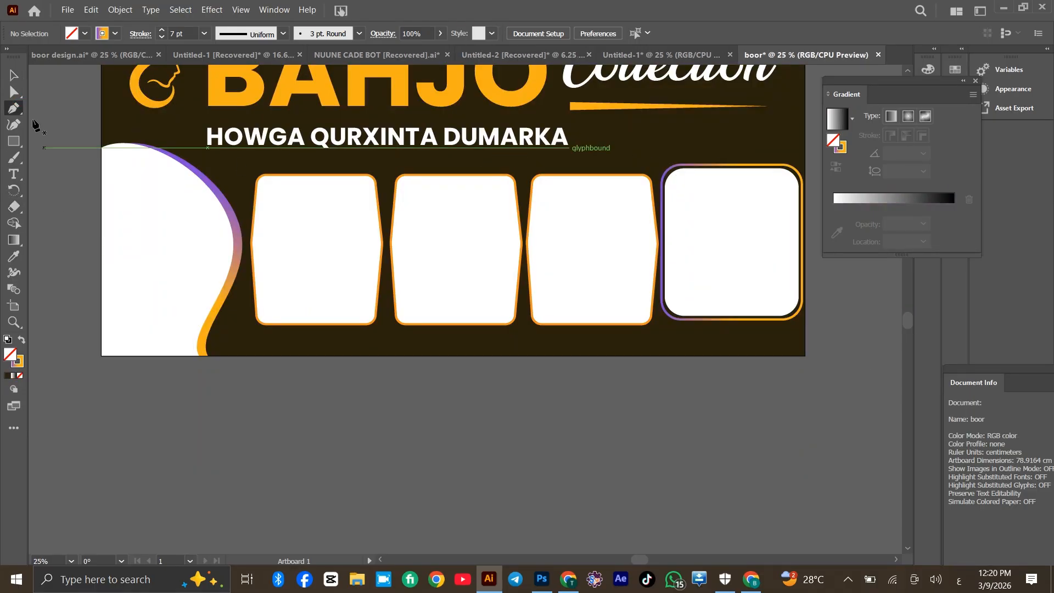
left_click(316, 365)
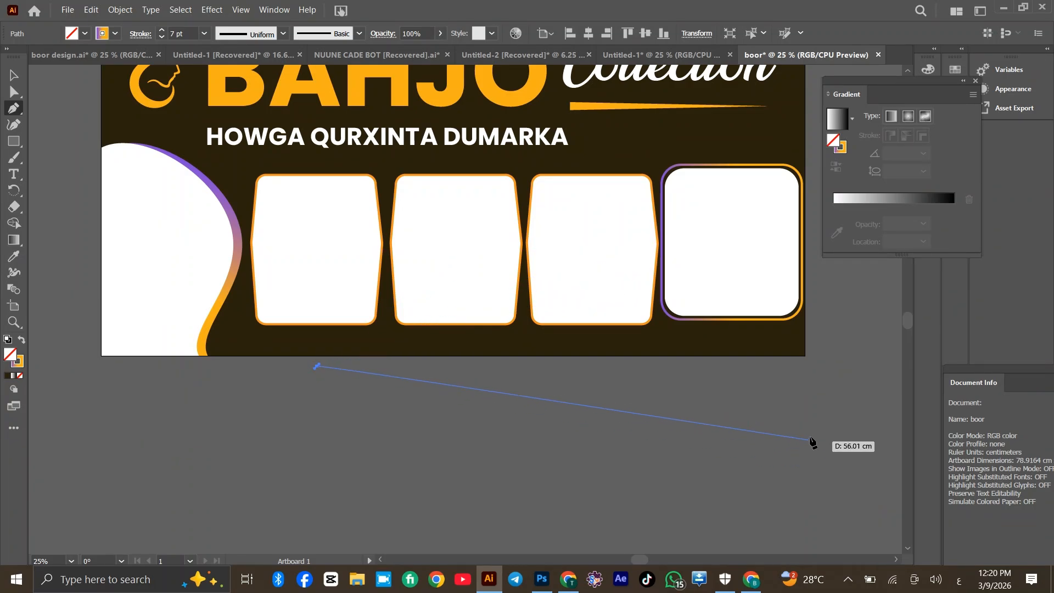
left_click_drag(807, 431, 884, 551)
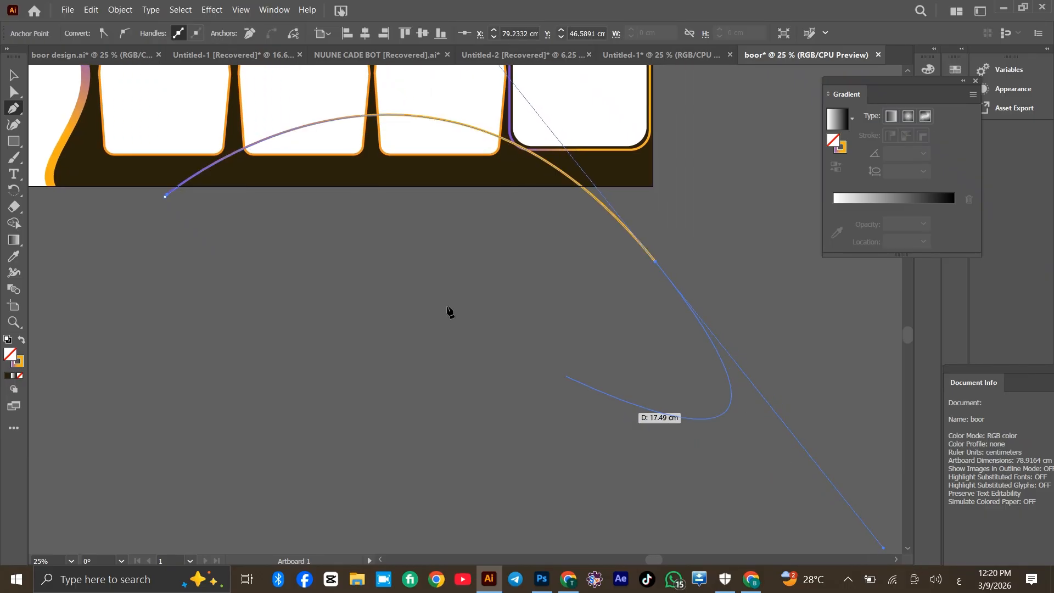
left_click_drag(166, 197, 466, 200)
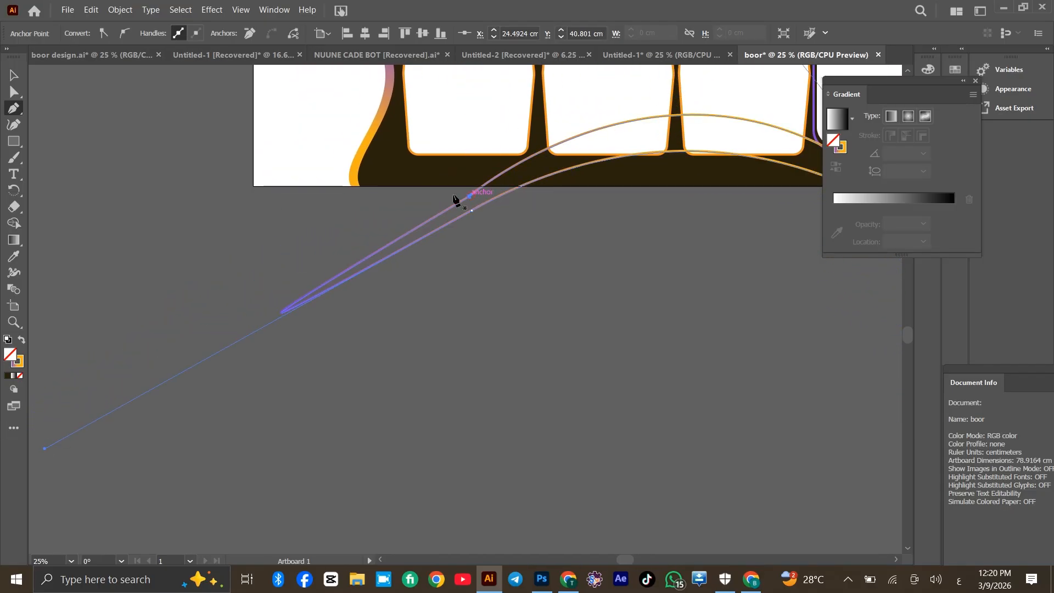
Remove the arch's stroke and fill it with the orange sampled from the BAHJO title
left_click(7, 76)
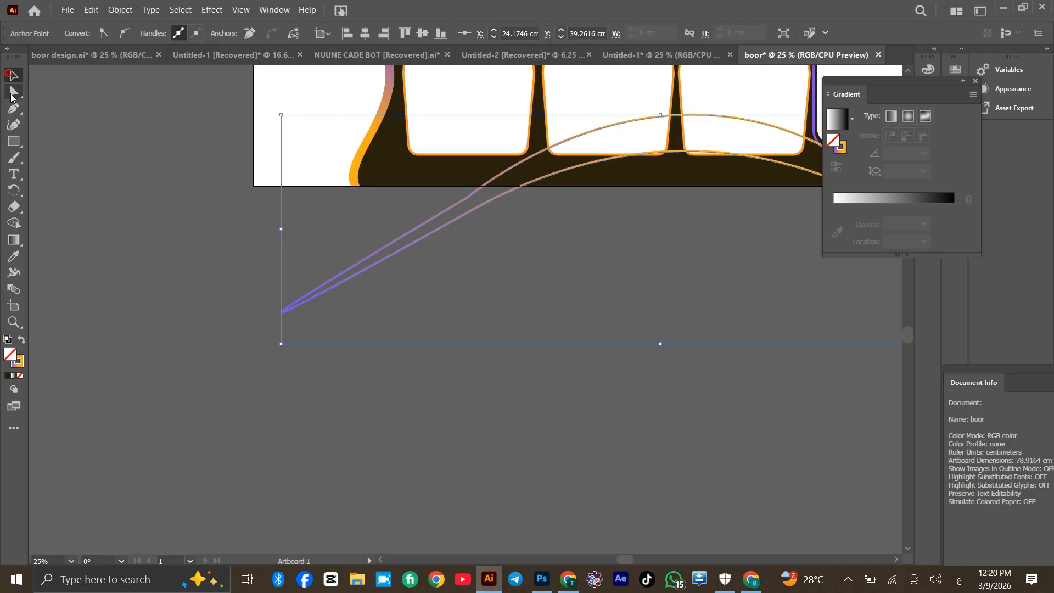
left_click(14, 124)
left_click(117, 35)
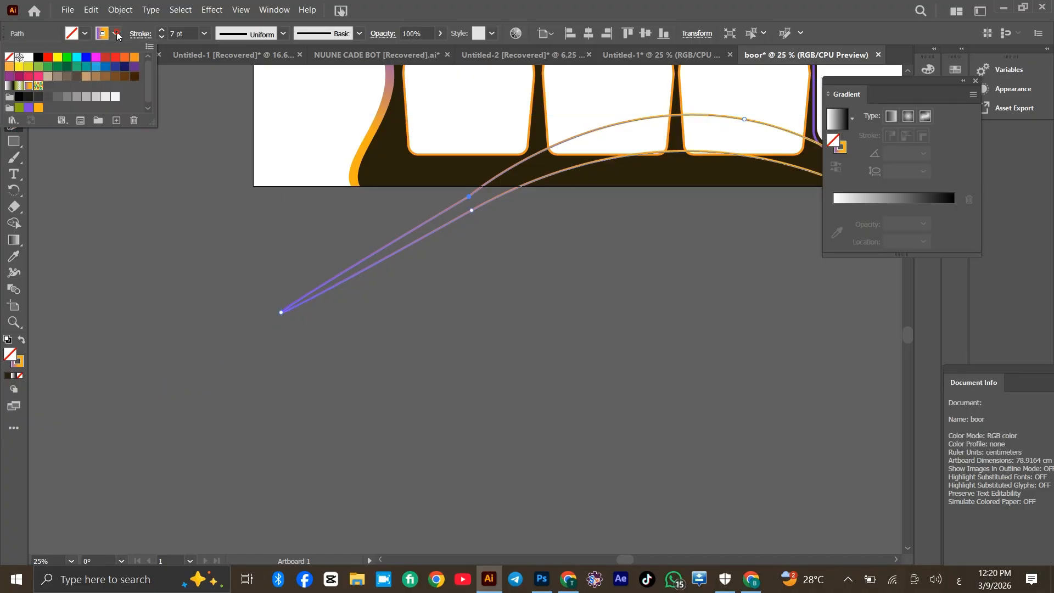
left_click(115, 34)
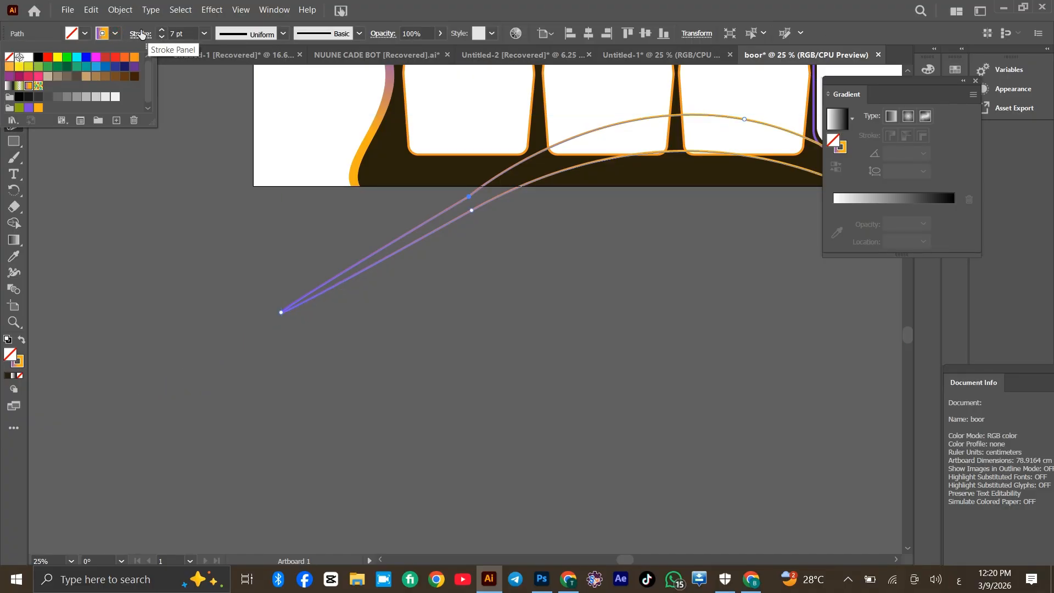
left_click(9, 57)
left_click(82, 33)
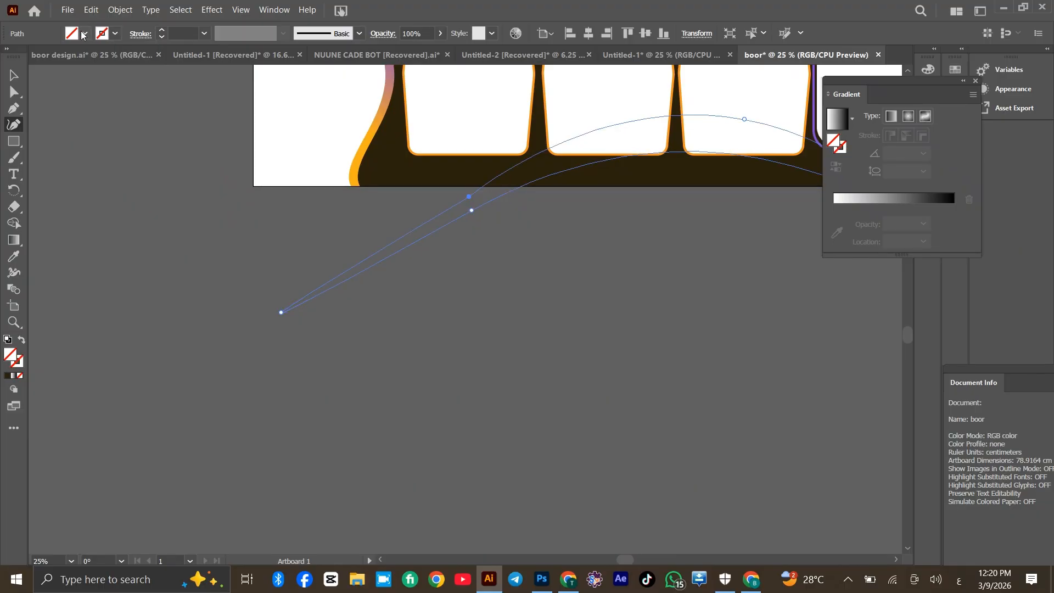
left_click(11, 256)
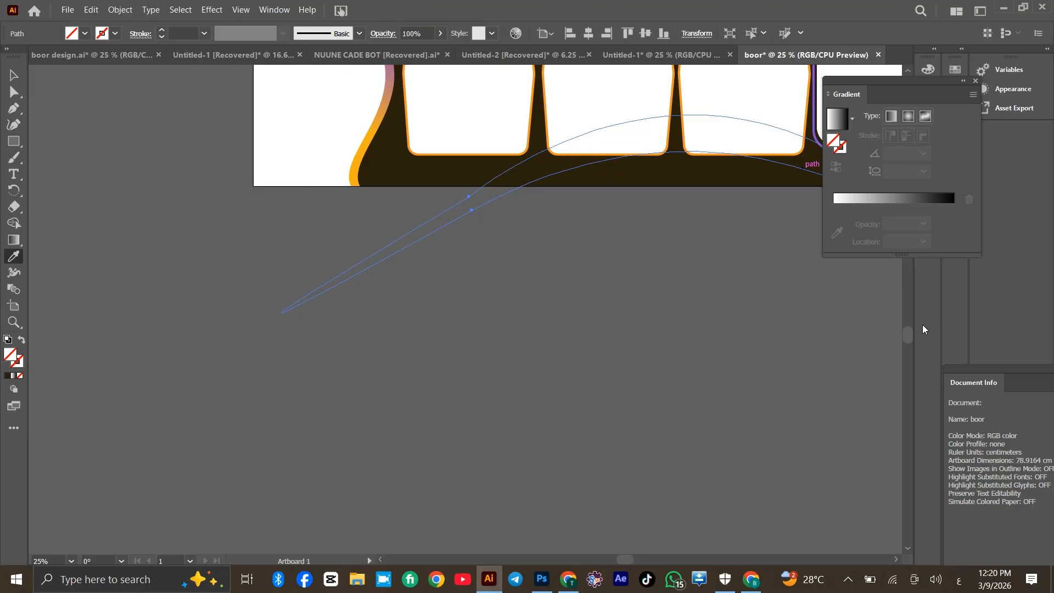
left_click_drag(907, 335, 911, 303)
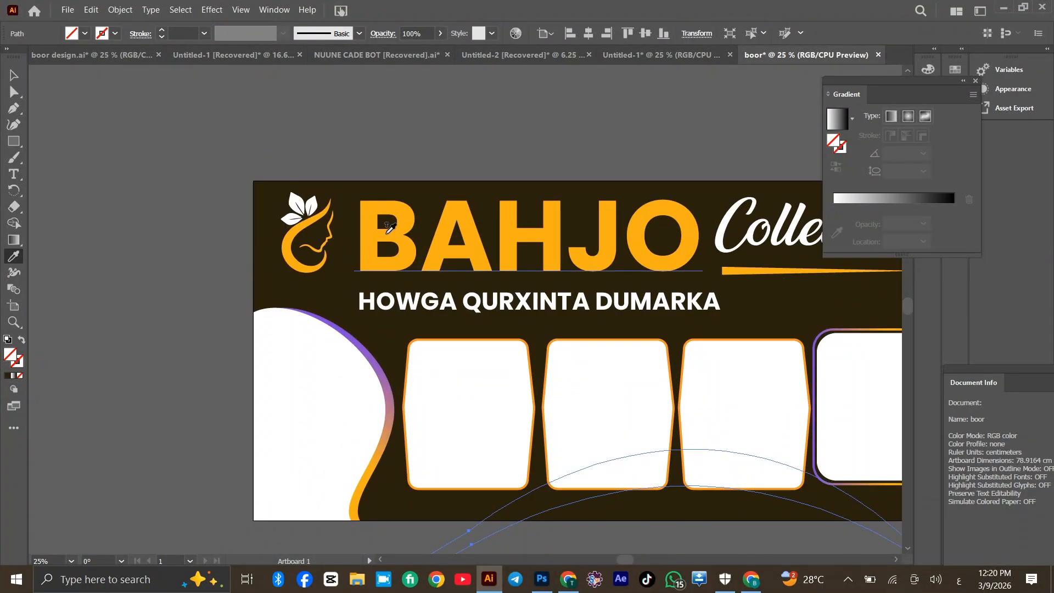
left_click(385, 234)
left_click(11, 74)
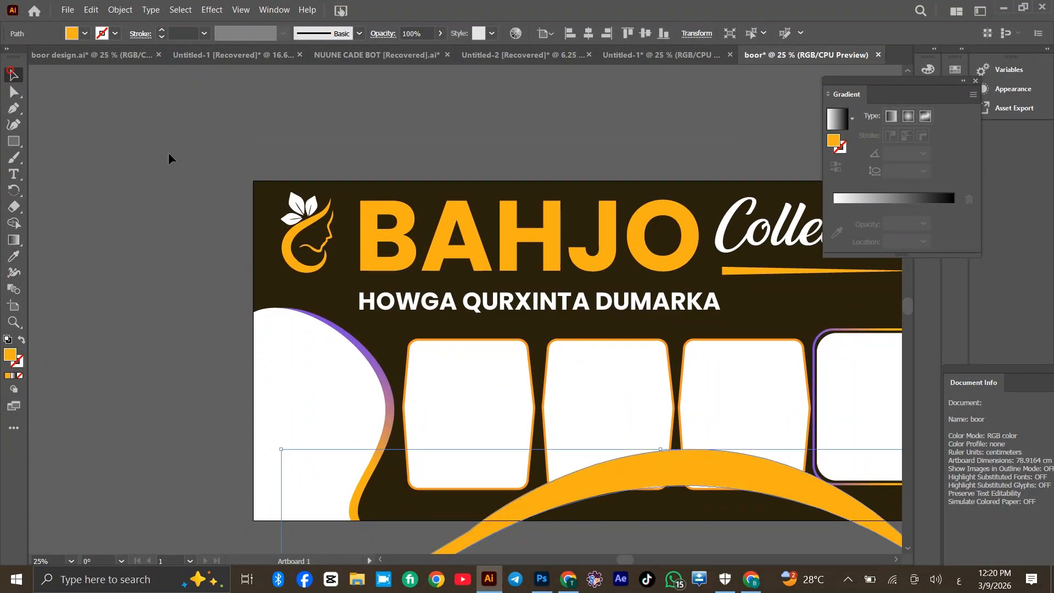
left_click(170, 157)
Arrange the second and third frames in front of the orange arch while keeping them above the dark background
left_click(666, 469)
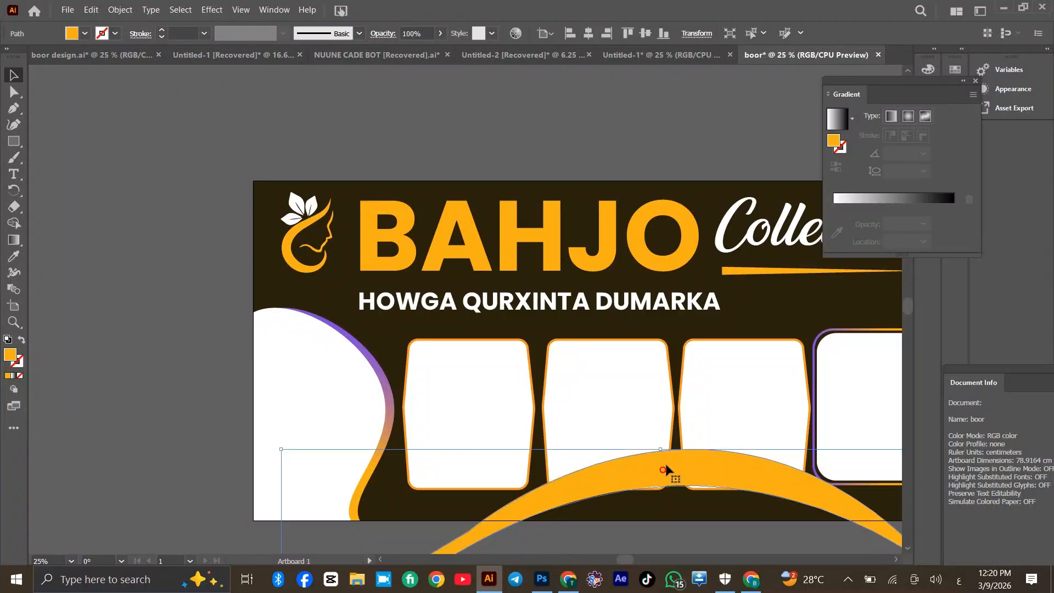
left_click(729, 424)
left_click(646, 423)
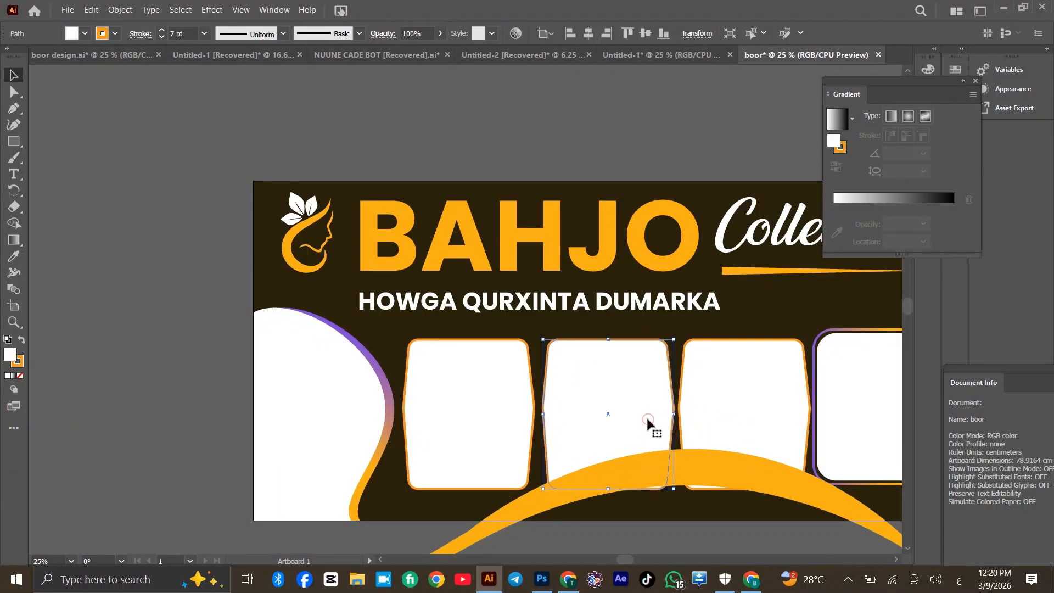
left_click(724, 422, "shift")
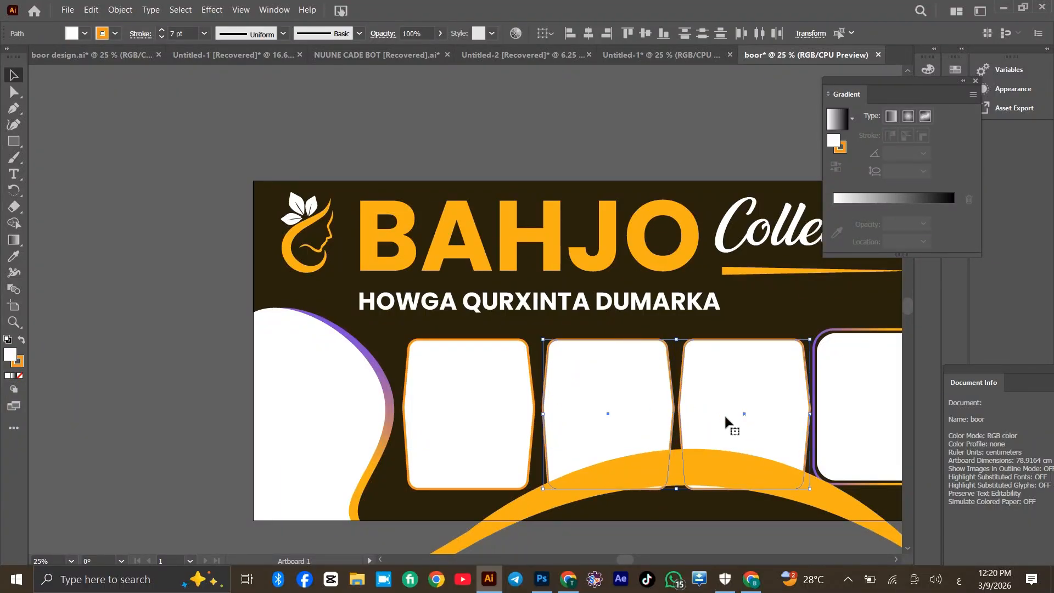
key("ctrl")
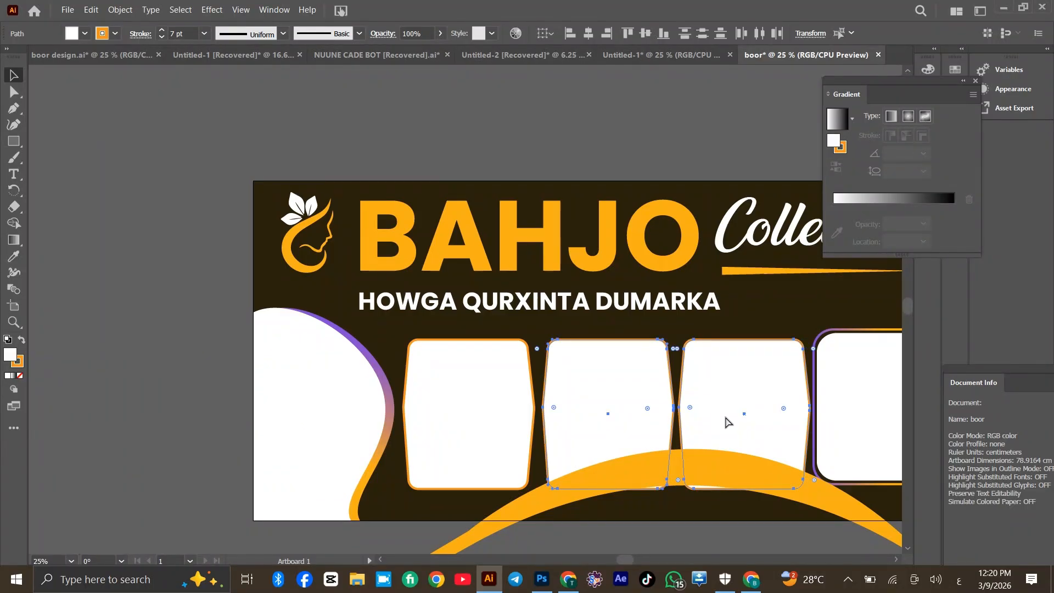
key("ctrl+shift+[")
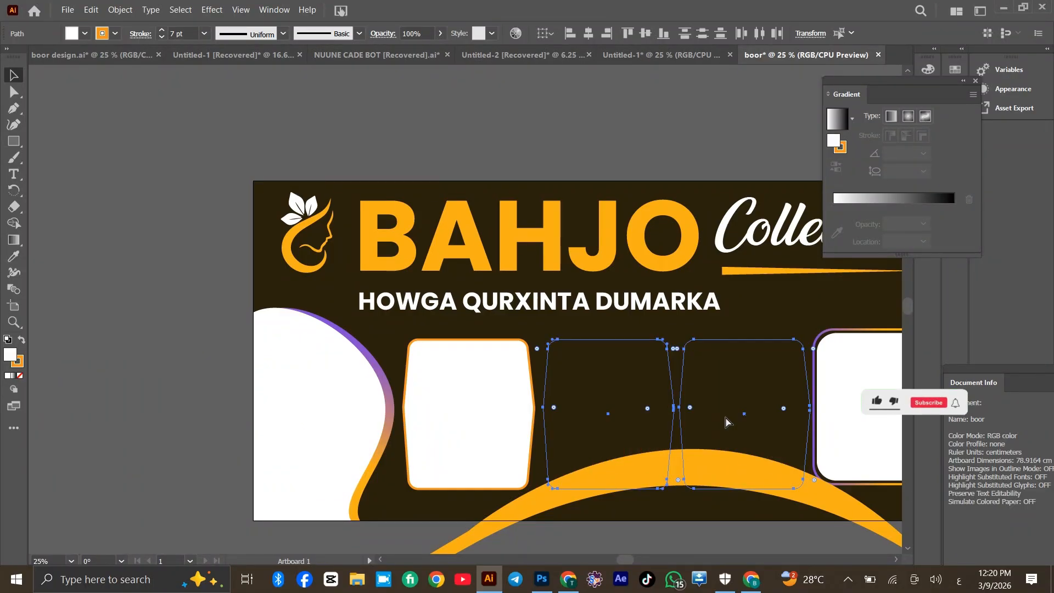
key("ctrl+z")
left_click(723, 533)
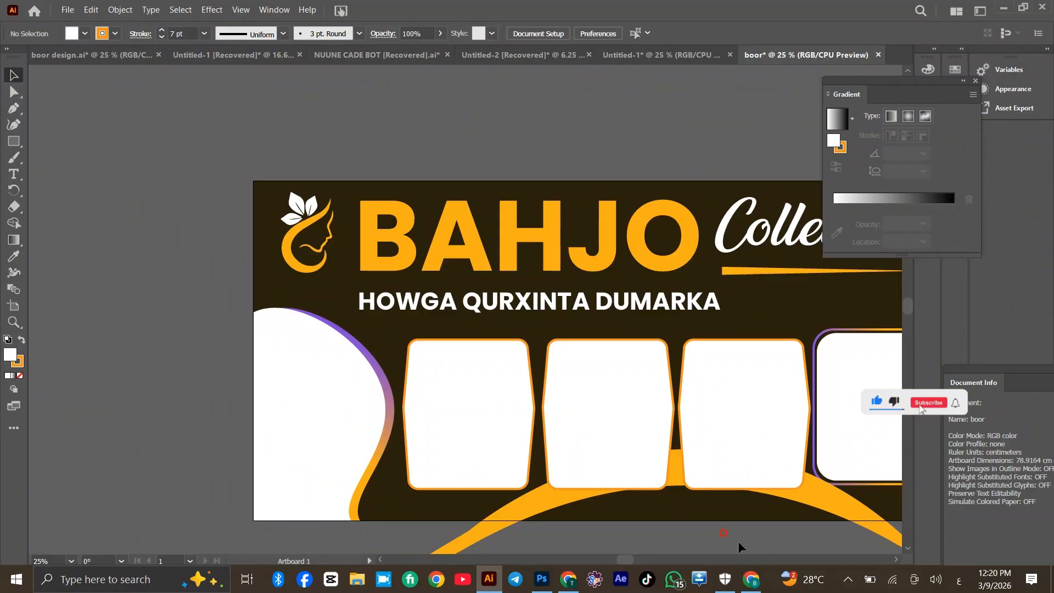
Shift the orange arch slightly up and to the right and set its opacity to 19%
left_click_drag(624, 559, 642, 559)
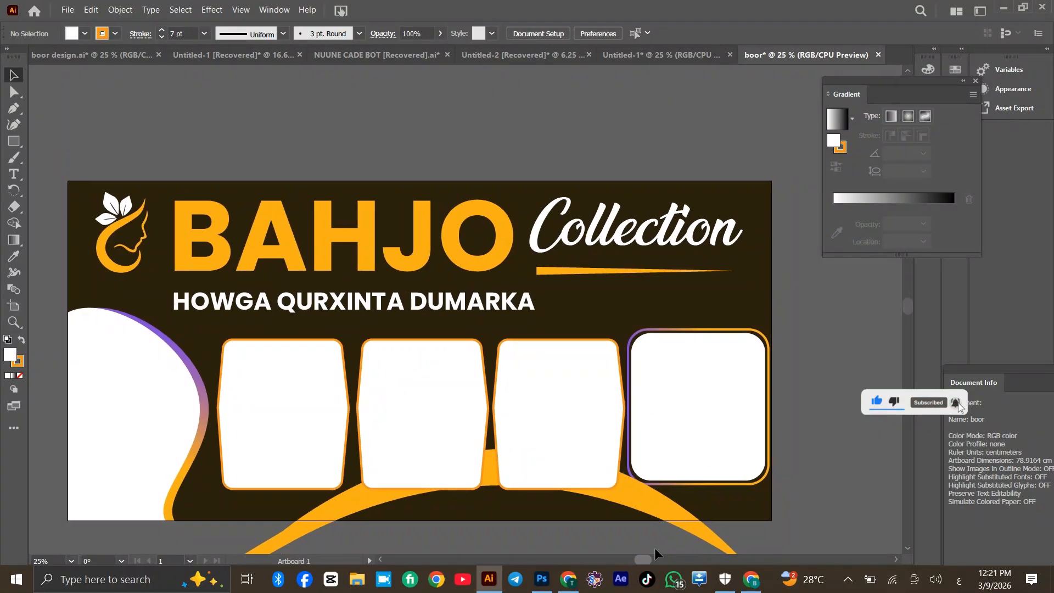
left_click_drag(683, 525, 701, 509)
left_click(439, 33)
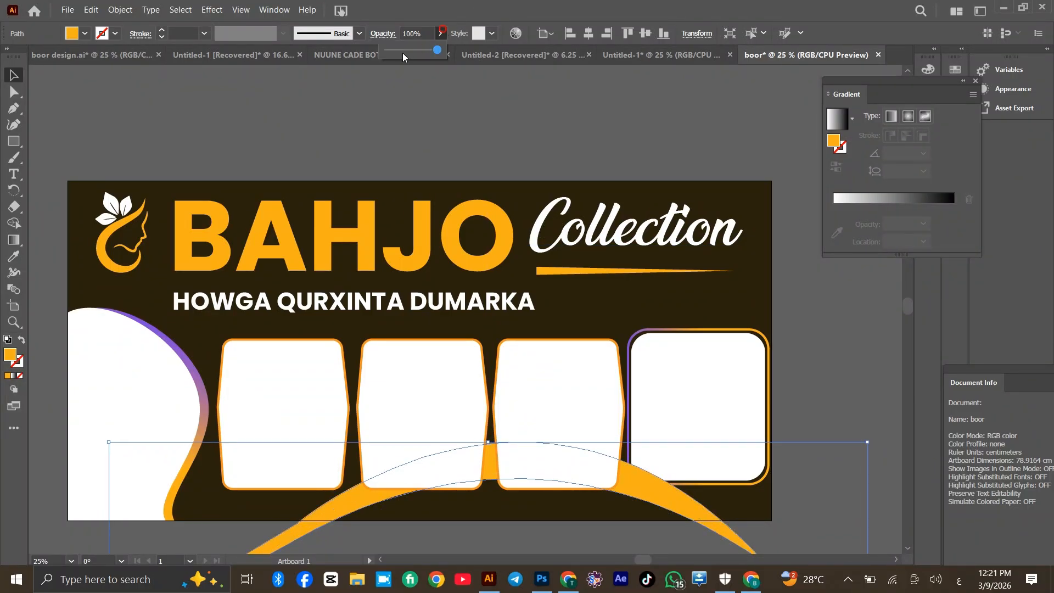
left_click_drag(401, 53, 398, 53)
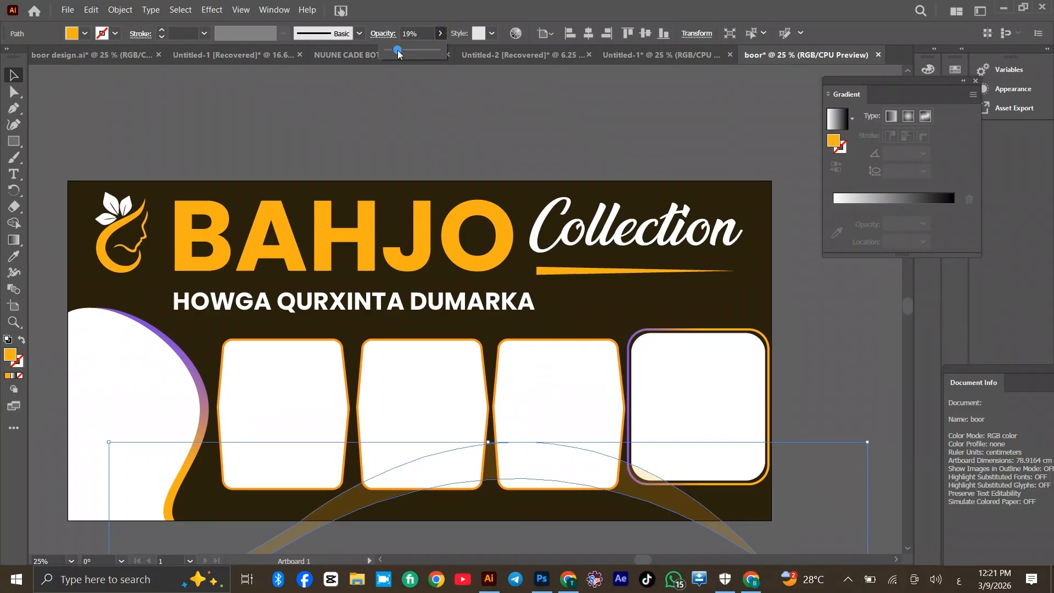
left_click(338, 116)
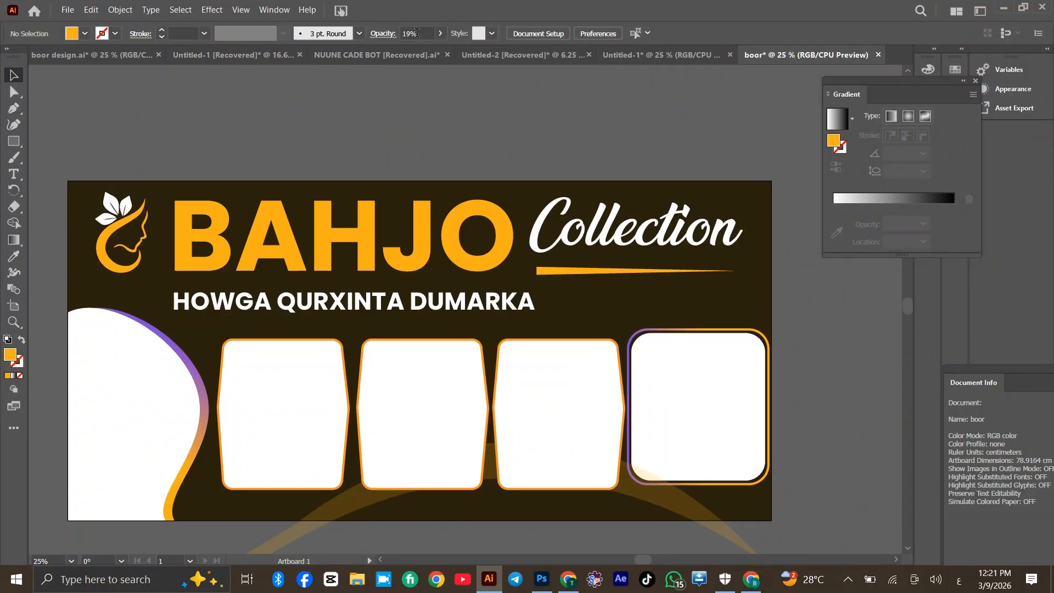
left_click(404, 32)
left_click(467, 92)
key("ctrl+minus")
key("plus")
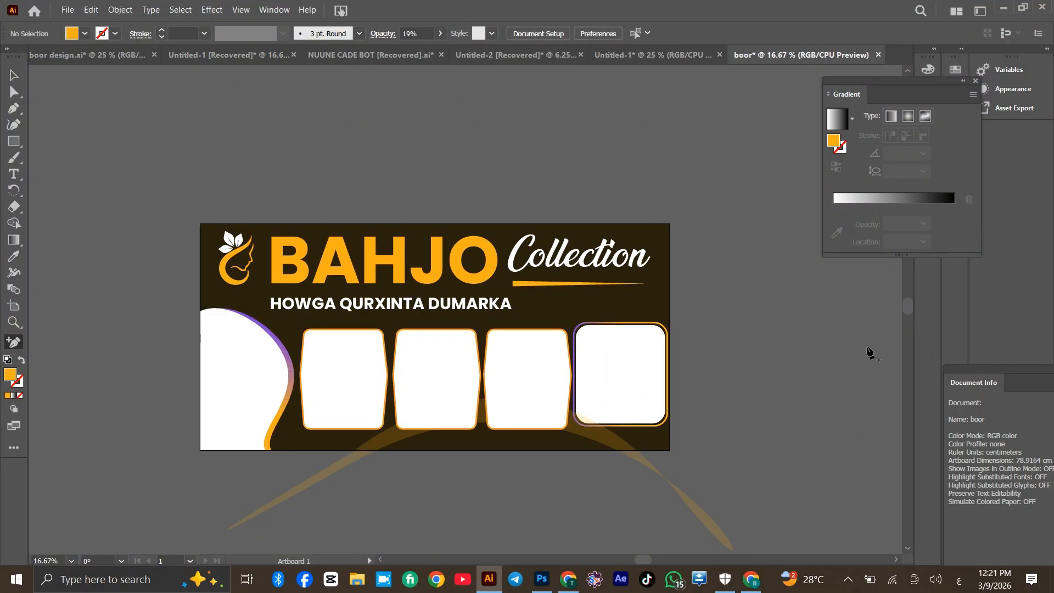
left_click(224, 378)
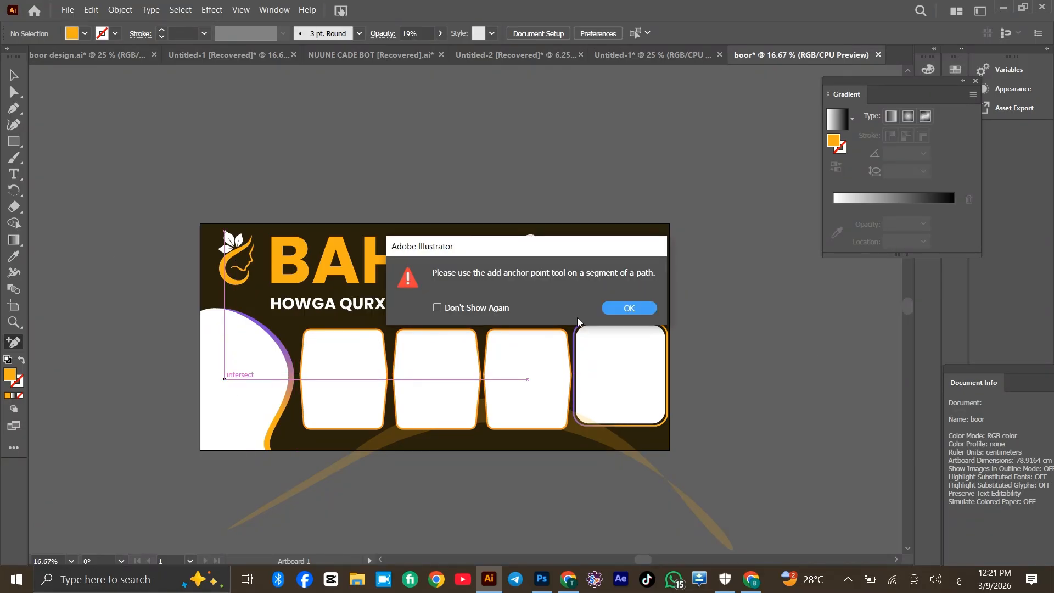
left_click(631, 306)
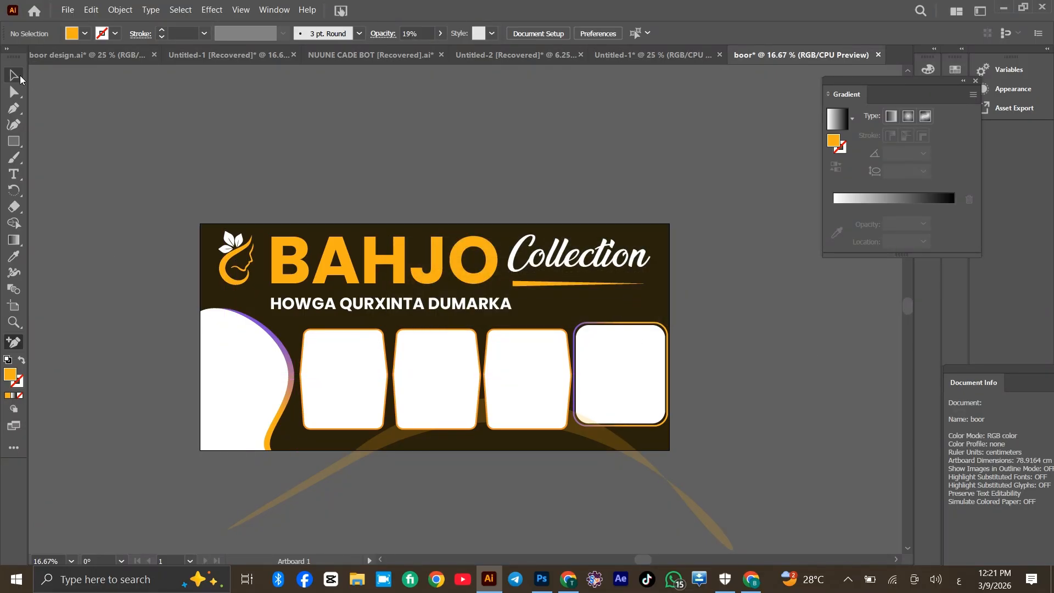
Select the white curved shape in the banner's lower-left corner and switch its drawing mode to Draw Inside
left_click(19, 78)
left_click(244, 413)
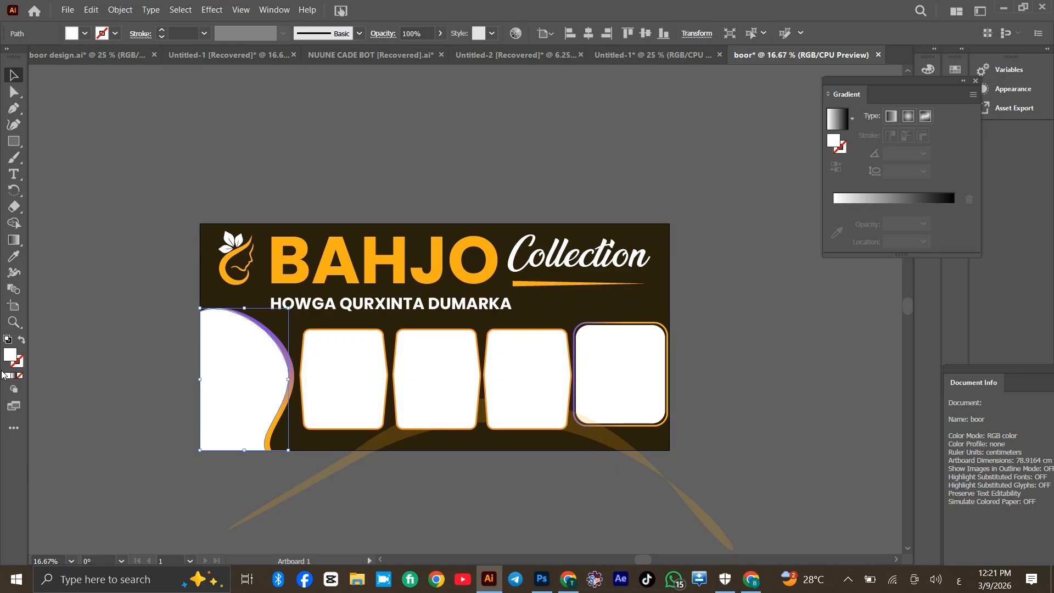
left_click(13, 389)
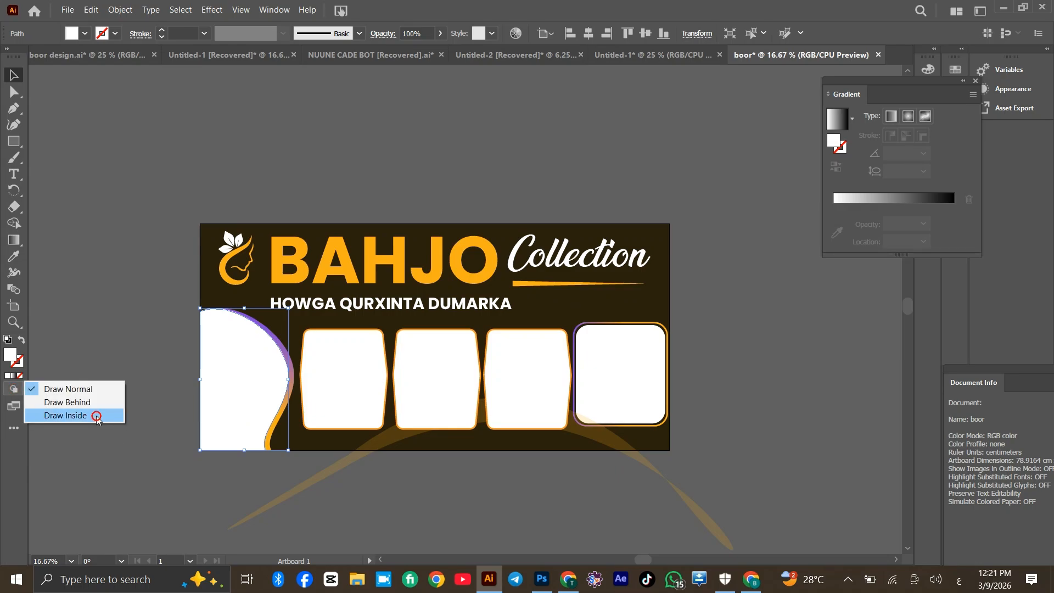
left_click(17, 390)
left_click(15, 389)
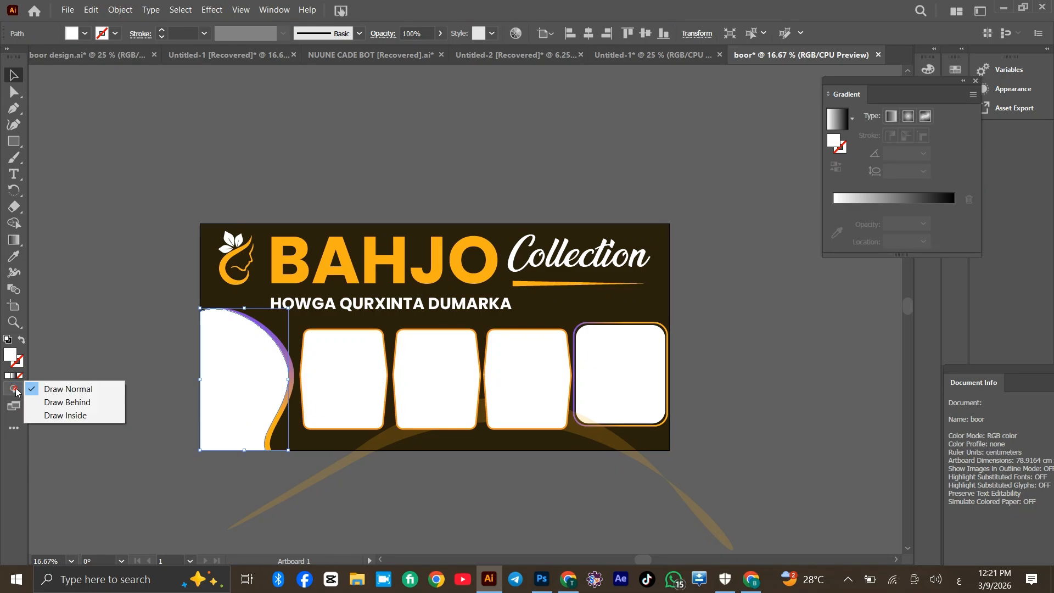
left_click(70, 416)
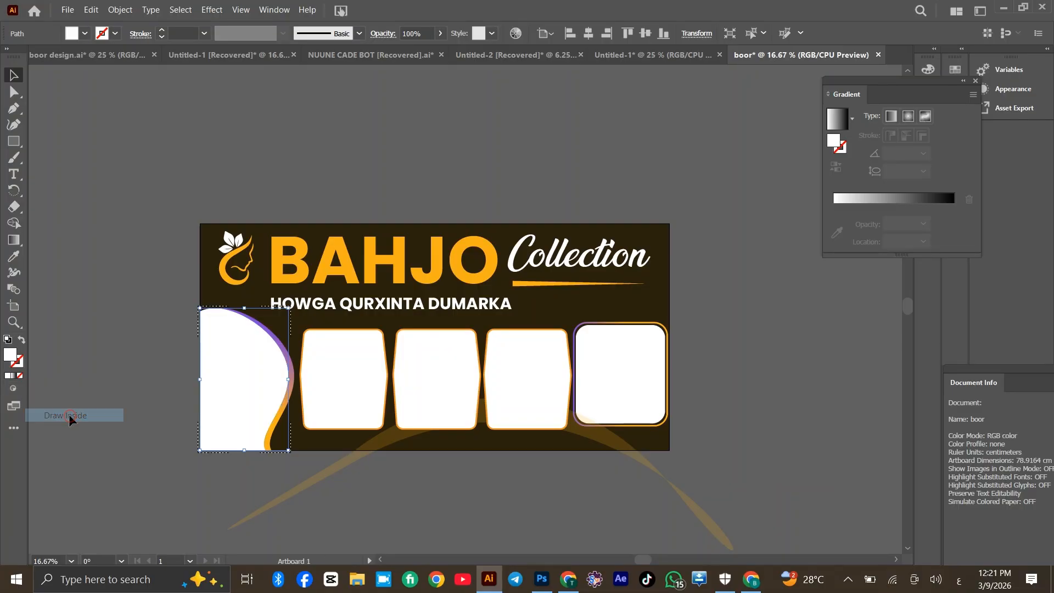
Place the cosmetics photo "Les Dangers Méconnus des Cosmétiques Périmés" inside the curved lower-left shape, sized to cover it completely
left_click(68, 10)
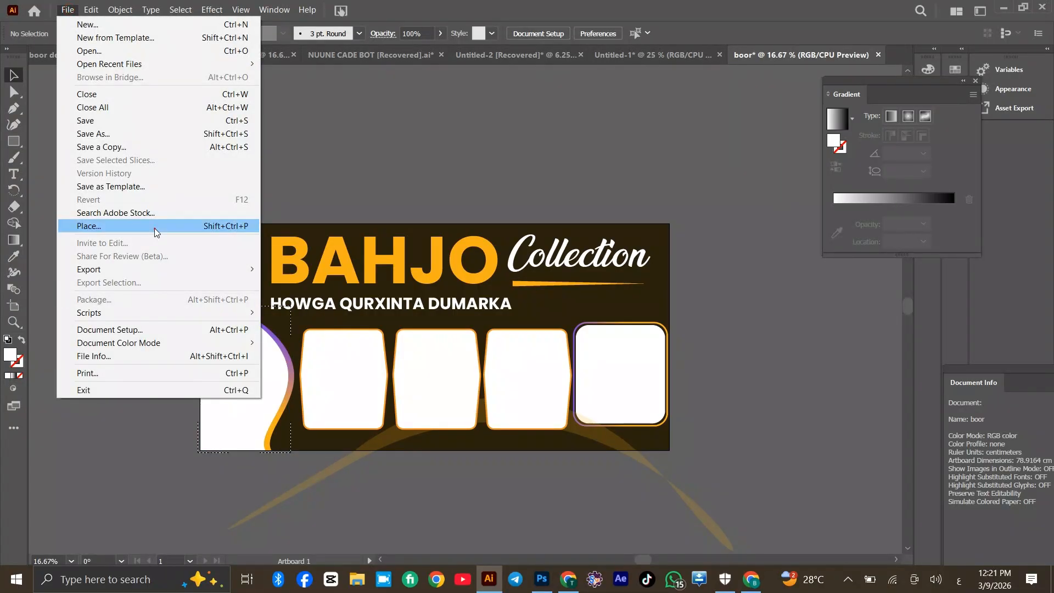
left_click(154, 227)
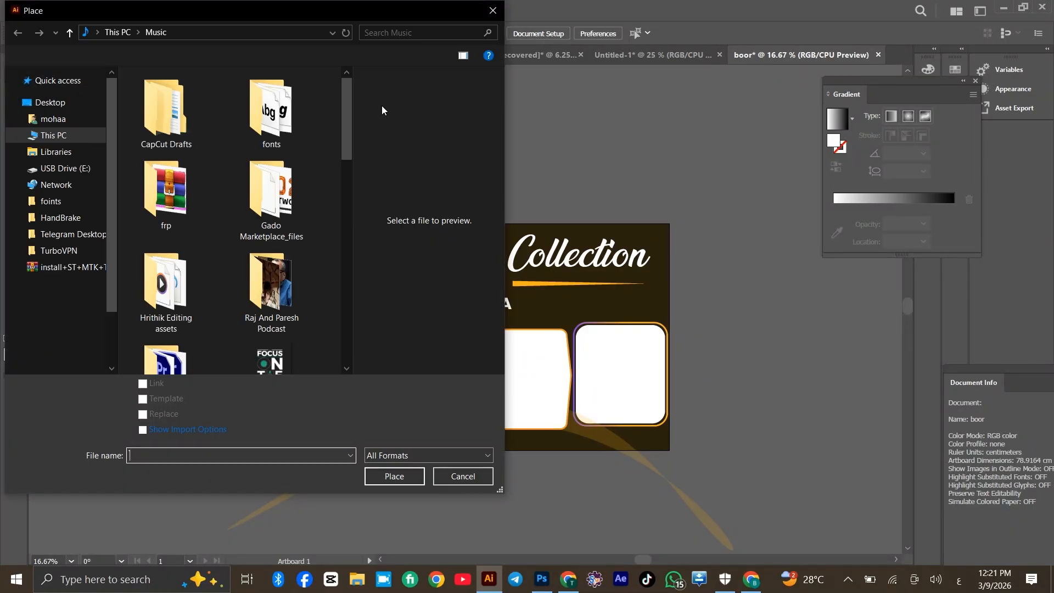
left_click_drag(343, 133, 341, 318)
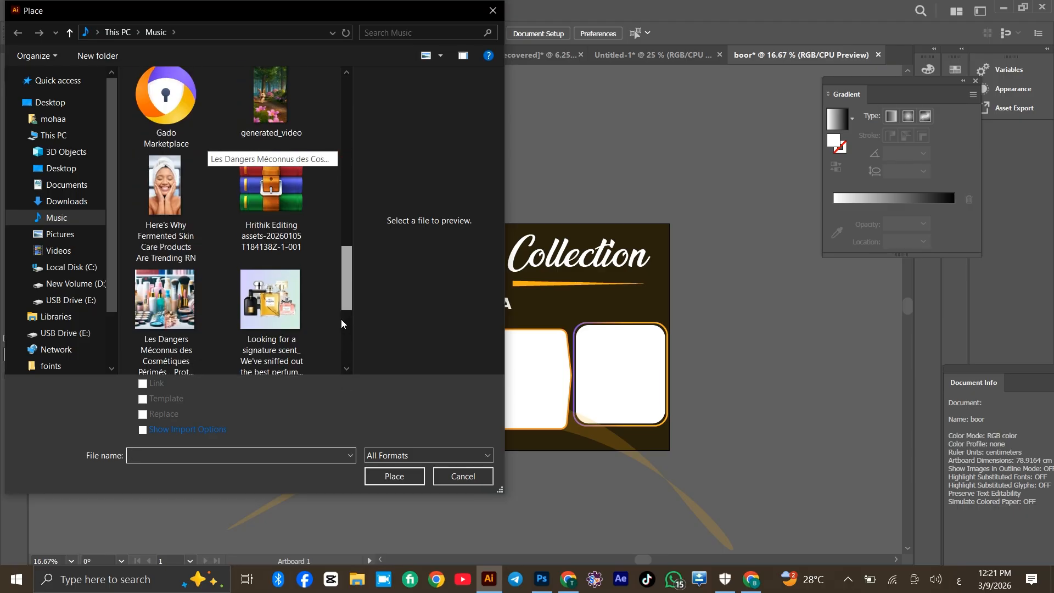
double_click(194, 322)
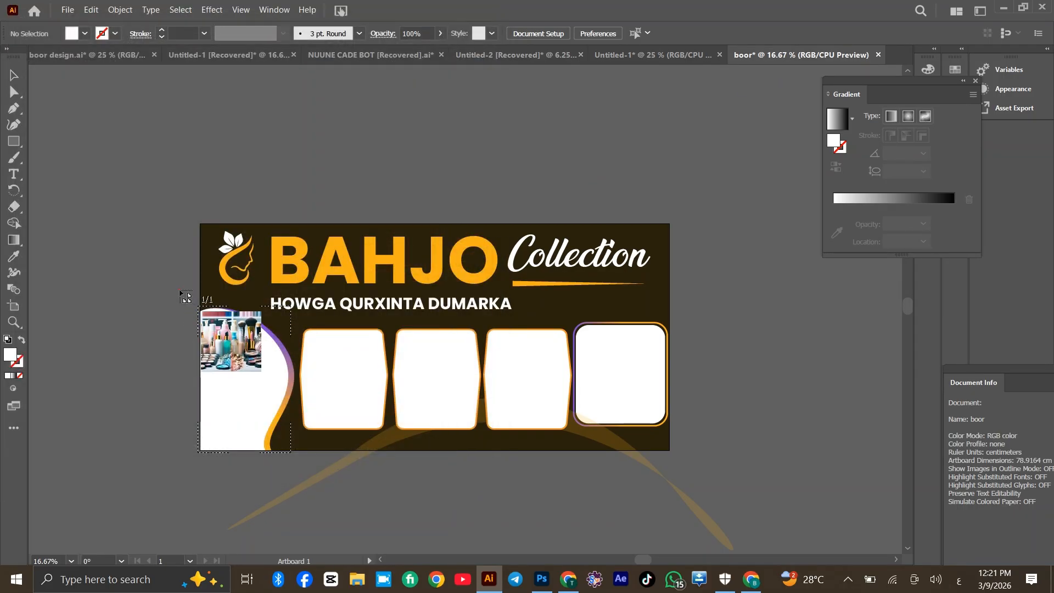
mouse_move(179, 290)
left_mouse_down()
mouse_move(304, 480)
mouse_move(357, 470)
left_mouse_up()
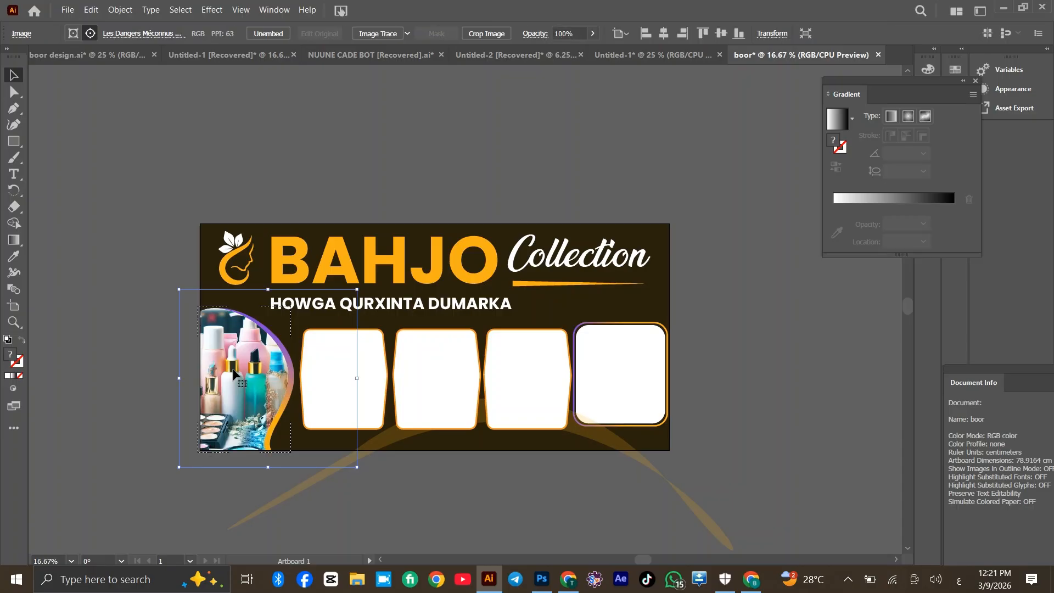
Return to normal drawing, select the first white frame beside the curved shape and set it to Draw Inside
left_click(320, 377)
left_click(13, 388)
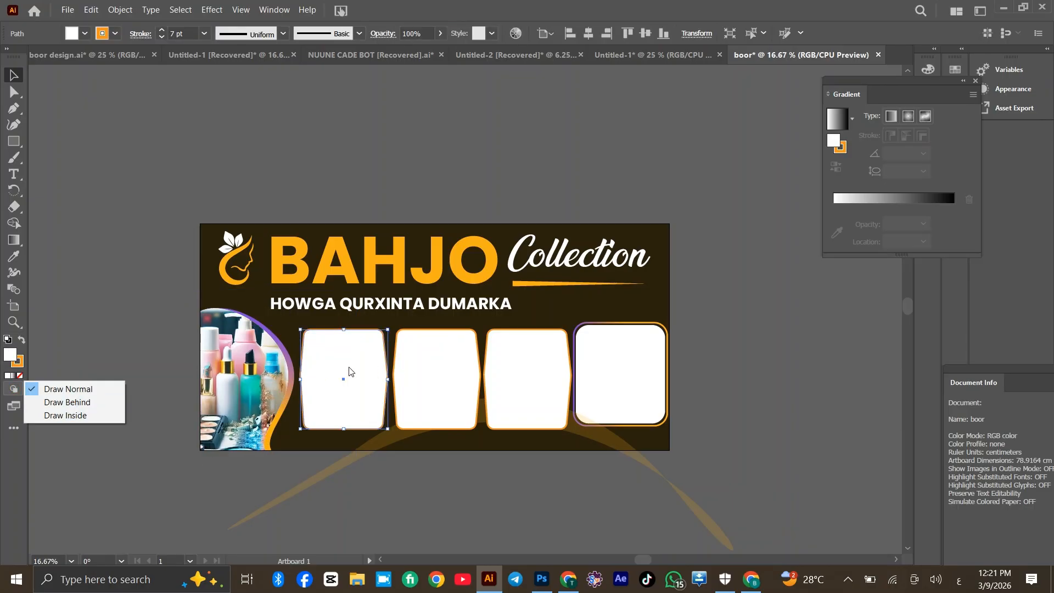
left_click(346, 366)
left_click(14, 388)
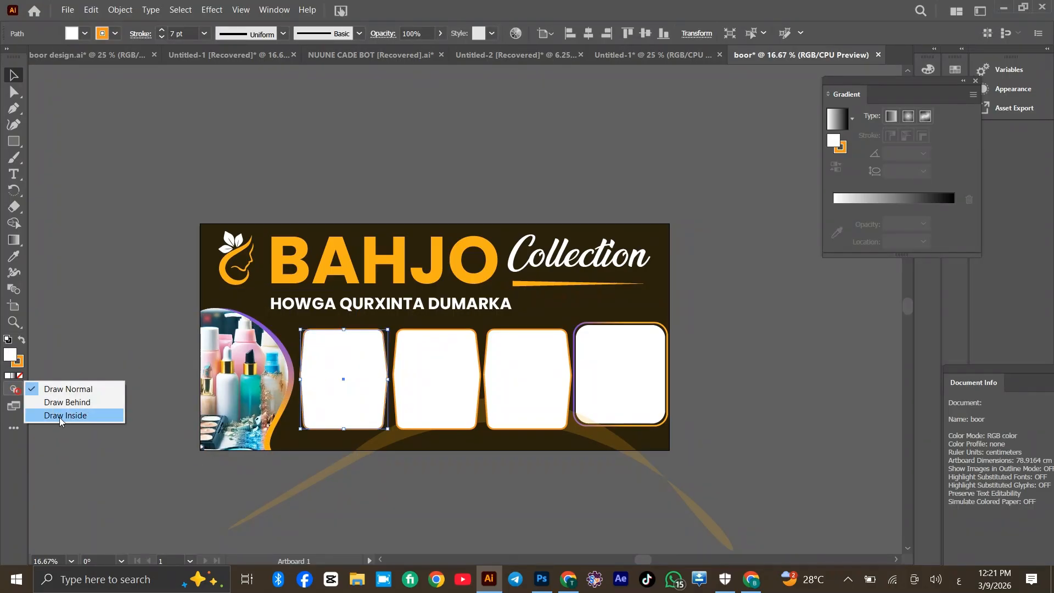
left_click(60, 417)
Place the roll-on deodorant image "download" from the Music folder inside the first frame, sized to cover it
left_click(71, 16)
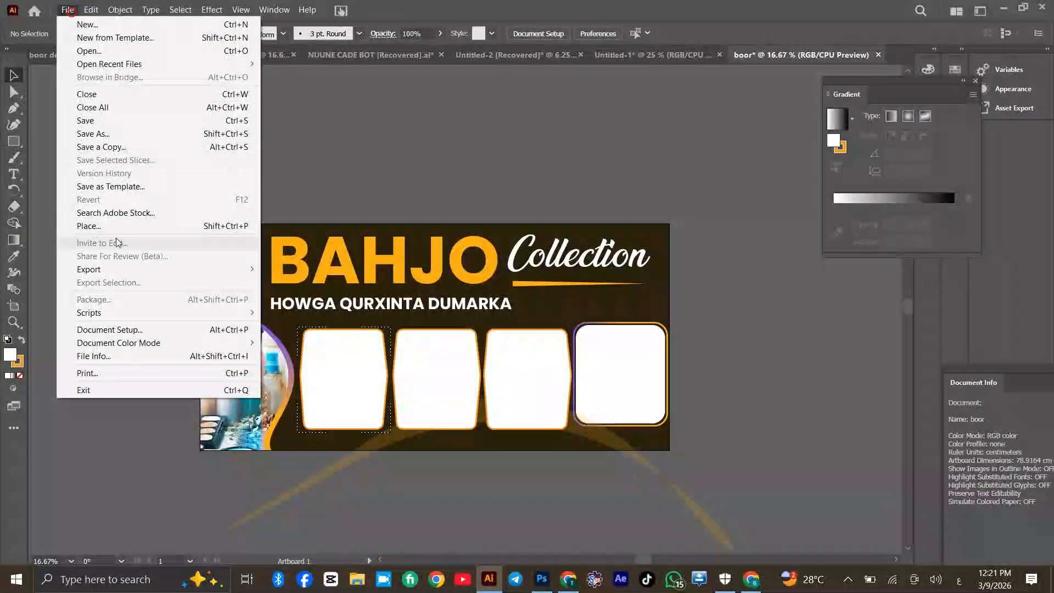
left_click(112, 225)
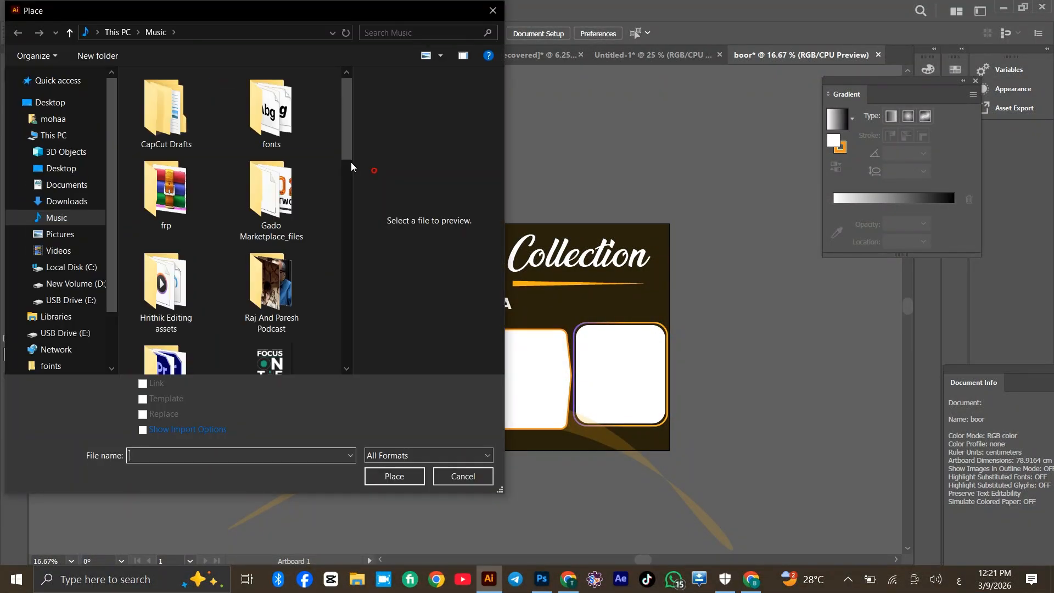
left_click_drag(351, 162, 349, 265)
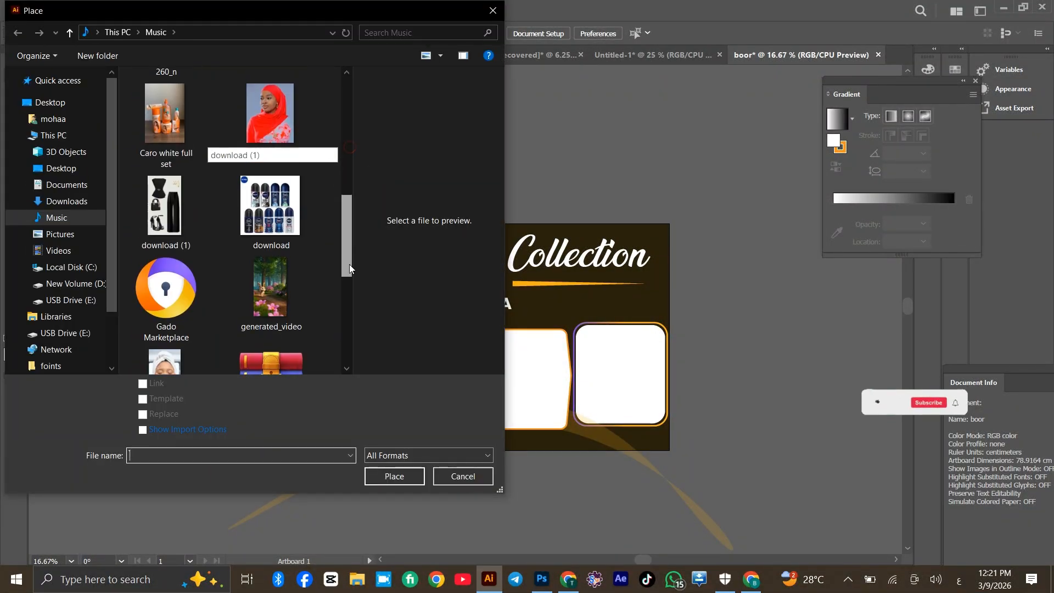
double_click(270, 205)
left_click_drag(291, 324, 407, 439)
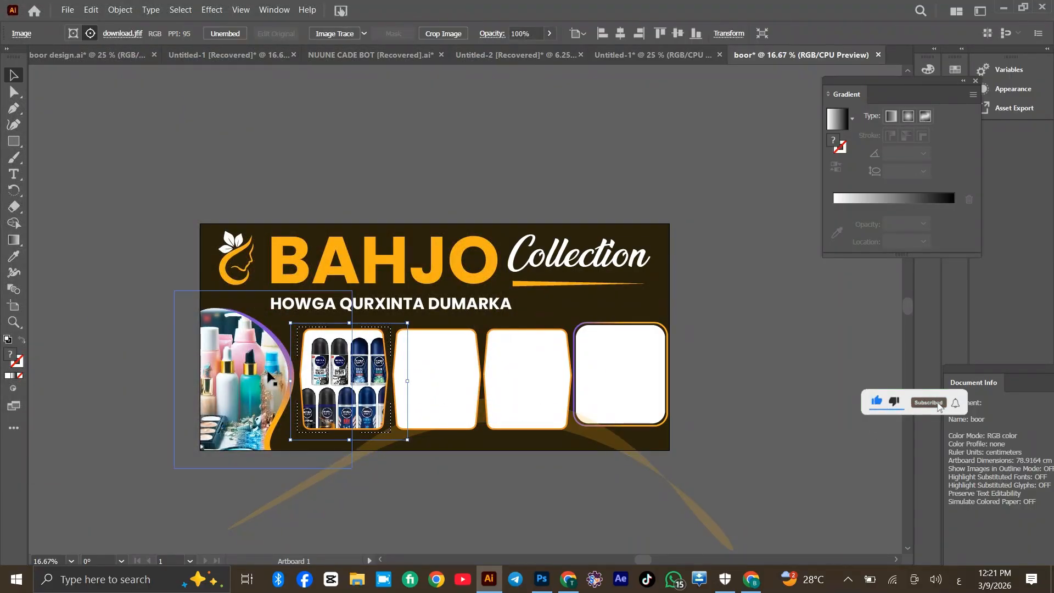
Return to Draw Normal, select the second white frame and set it to Draw Inside
left_click(11, 386)
left_click(87, 388)
left_click(88, 385)
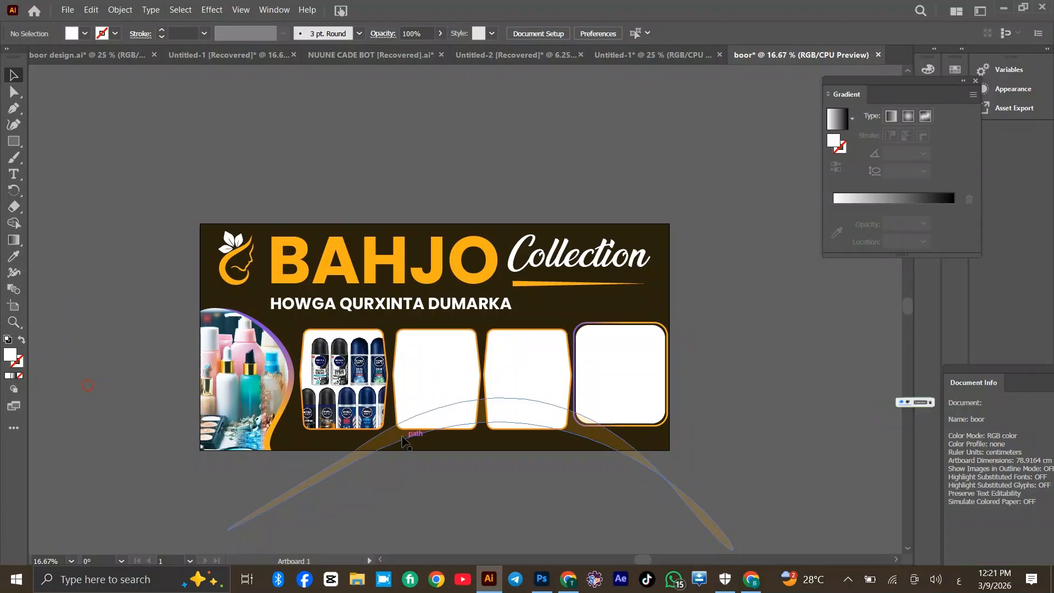
left_click(434, 393)
left_click(7, 390)
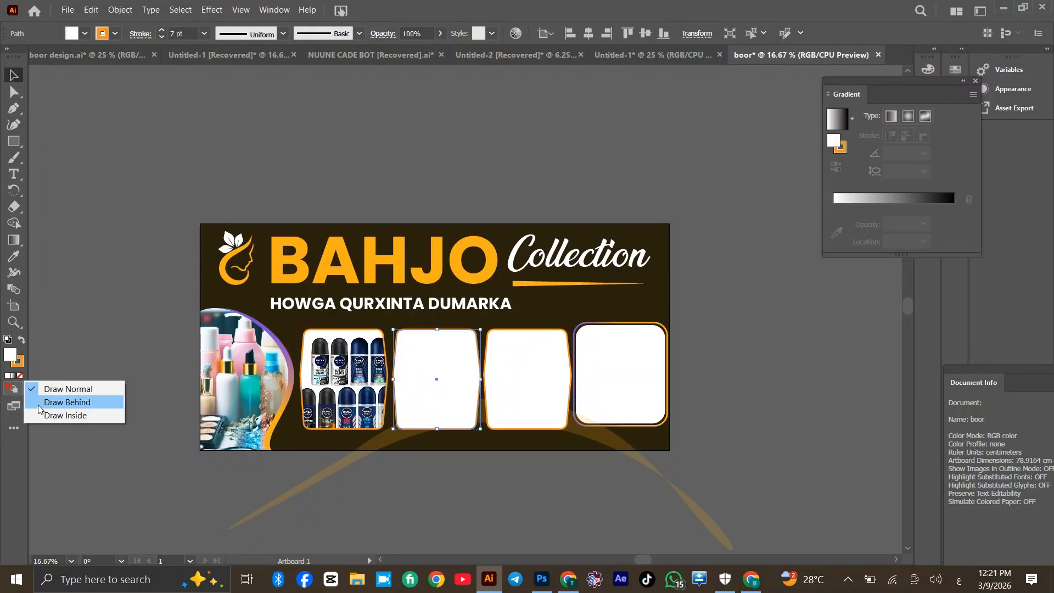
left_click(39, 410)
Place the black outfit image "download (1)" inside the second frame, spanning the frame's full width
left_click(68, 9)
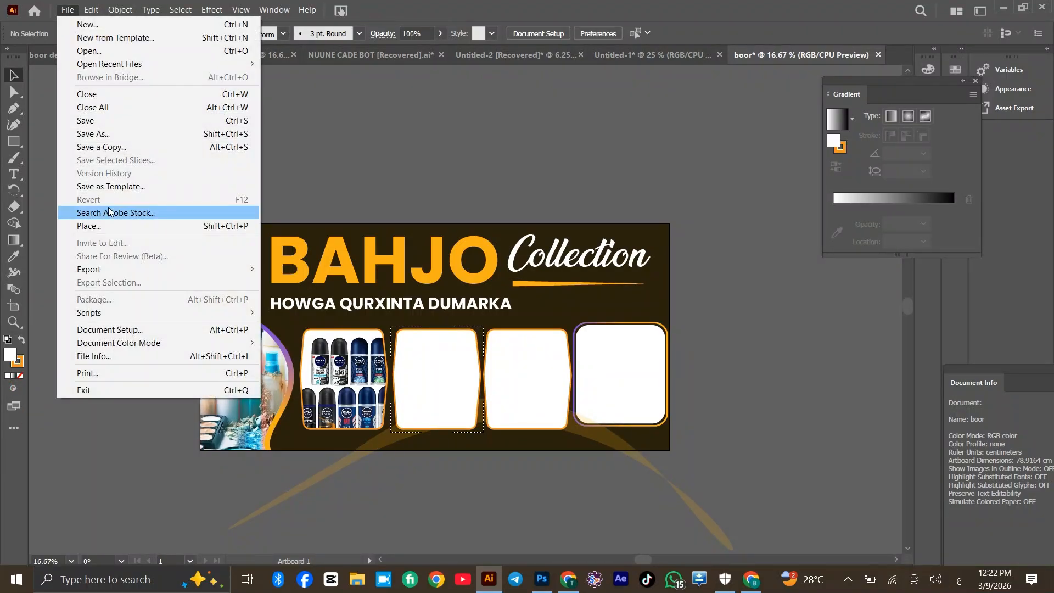
left_click(108, 226)
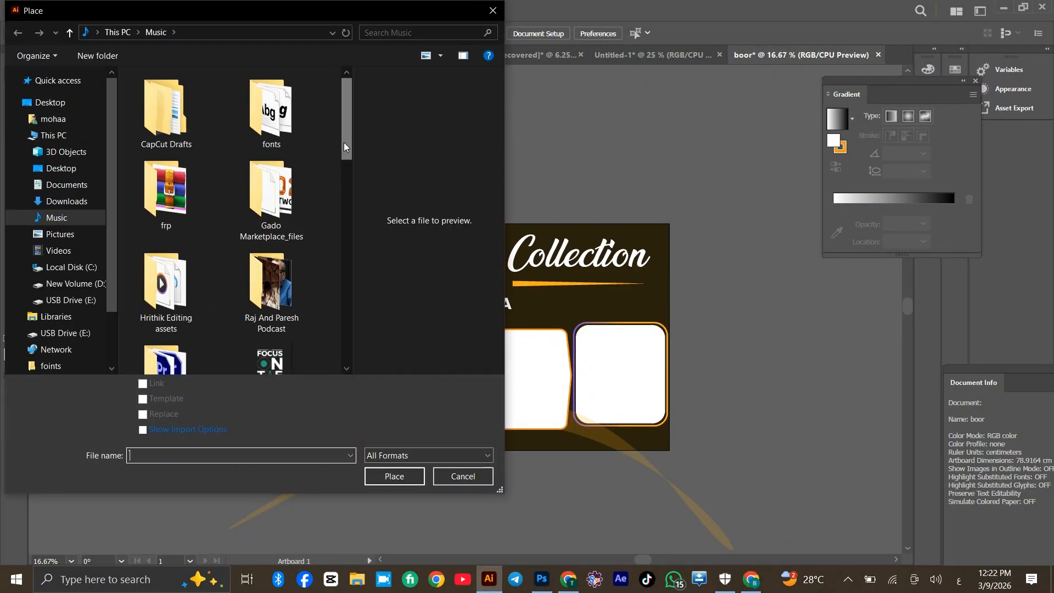
left_click_drag(344, 143, 342, 236)
left_click(161, 311)
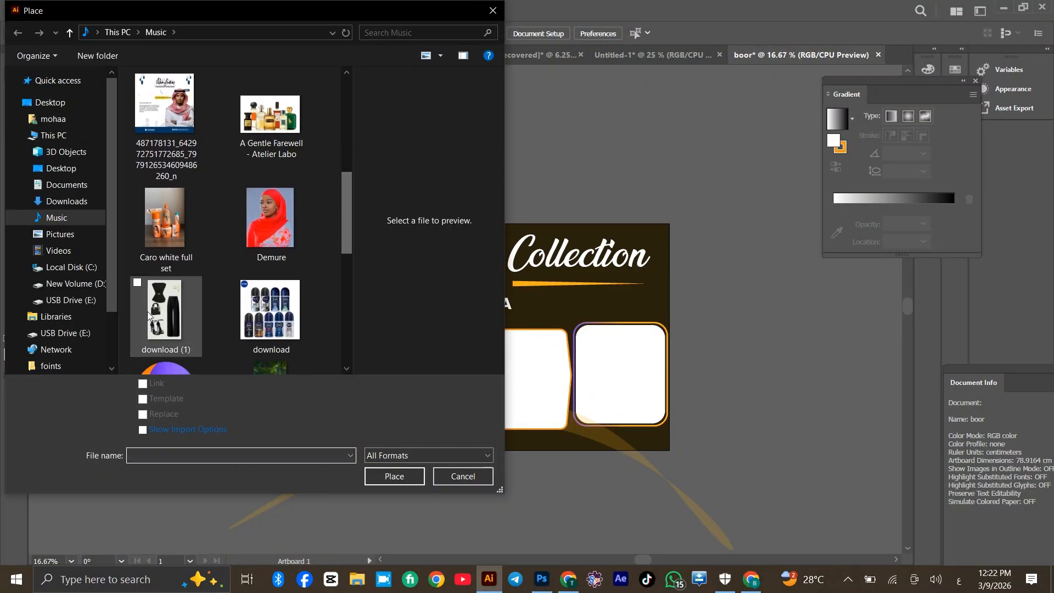
double_click(161, 311)
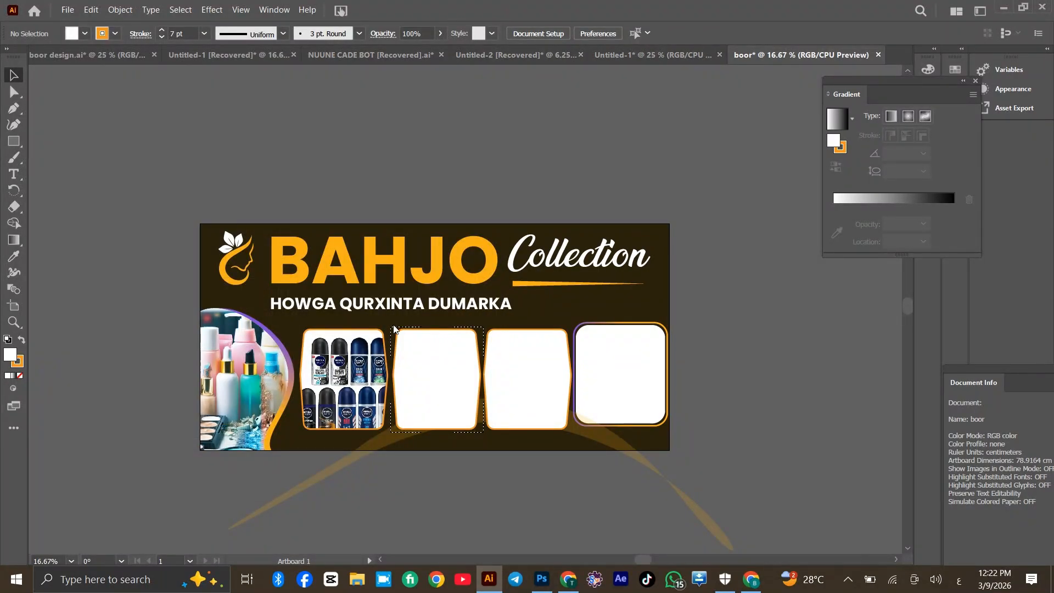
left_click_drag(387, 324, 535, 469)
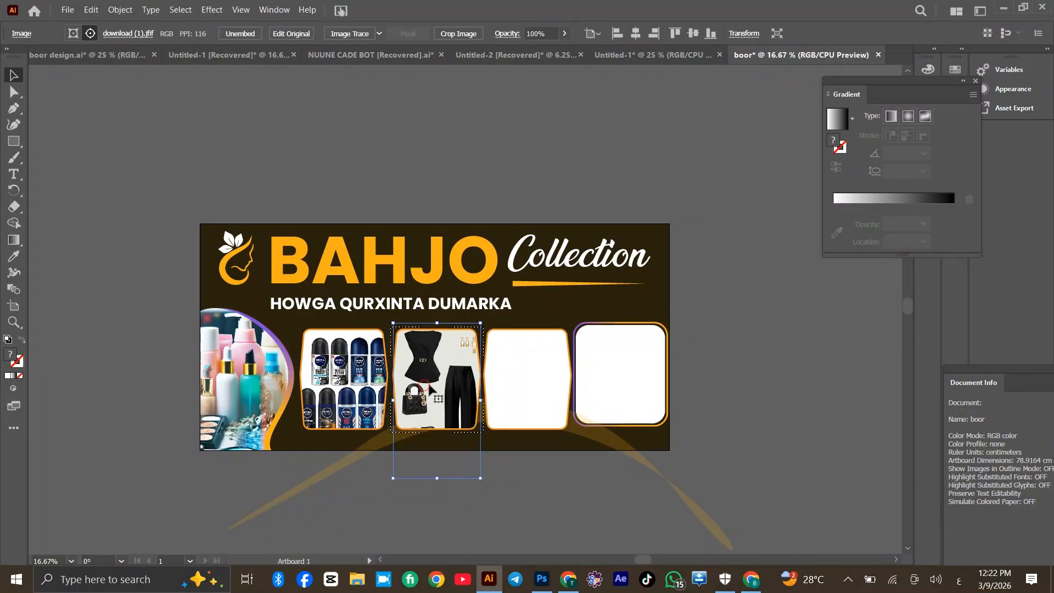
Return to Draw Normal, select the third white frame and set it to Draw Inside
left_click(14, 388)
left_click(43, 385)
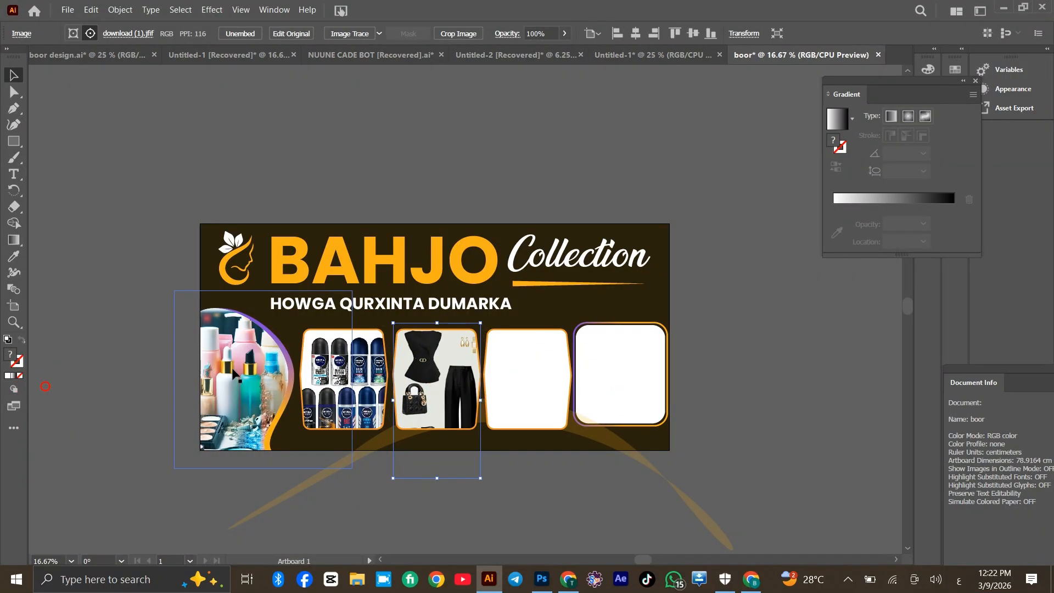
left_click(515, 378)
left_click(14, 388)
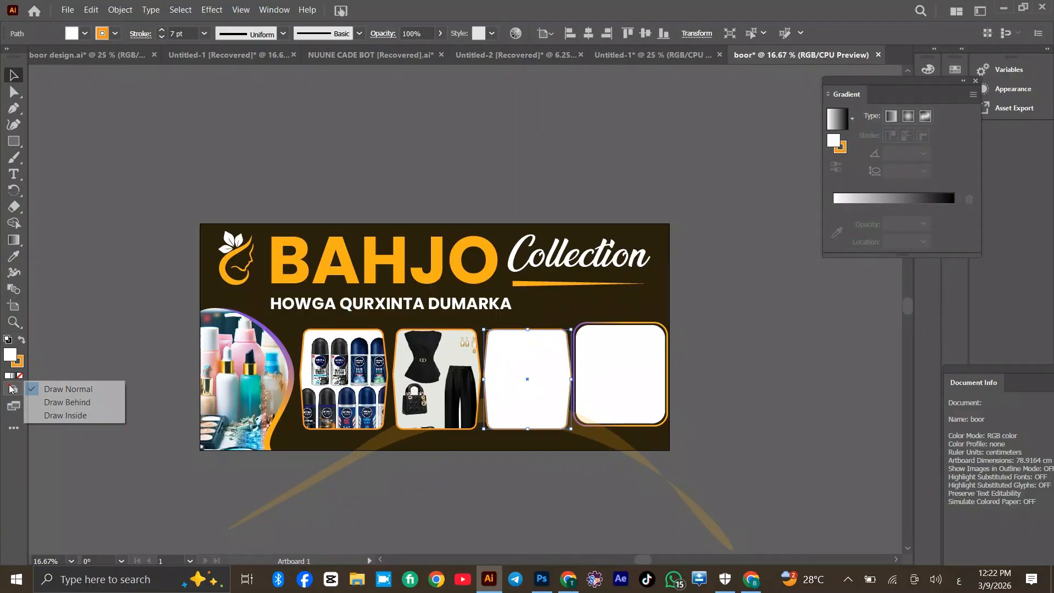
left_click(73, 414)
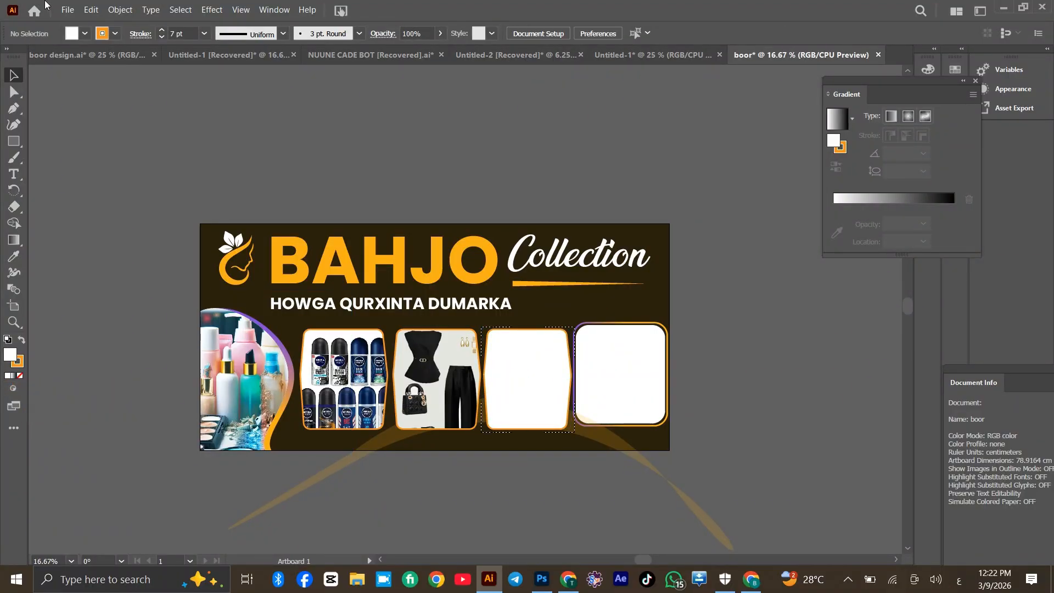
left_click(68, 10)
left_click(149, 223)
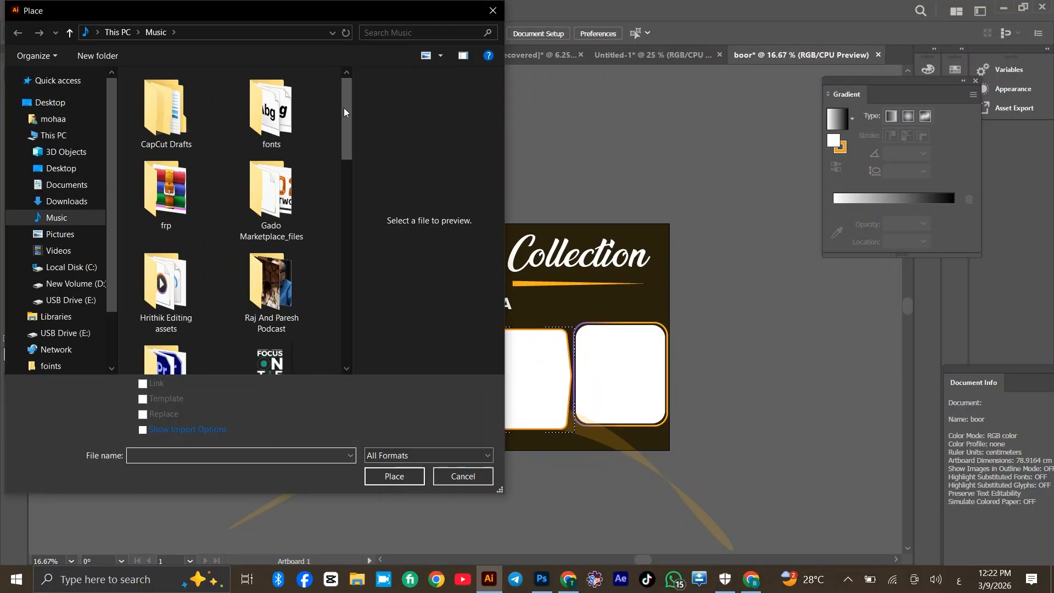
left_click_drag(344, 107, 346, 278)
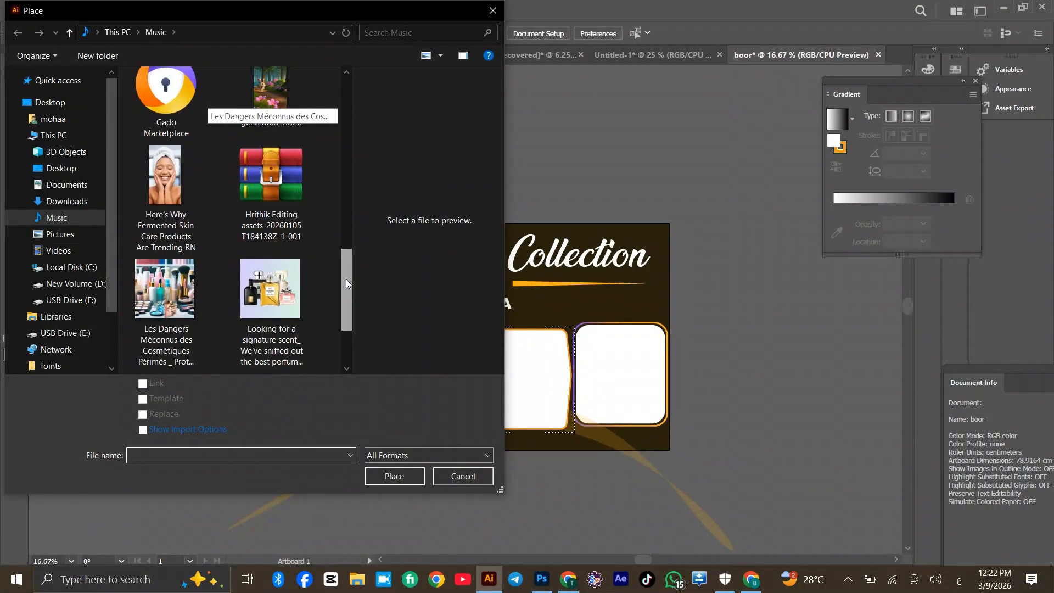
left_click(192, 222)
left_click(299, 303)
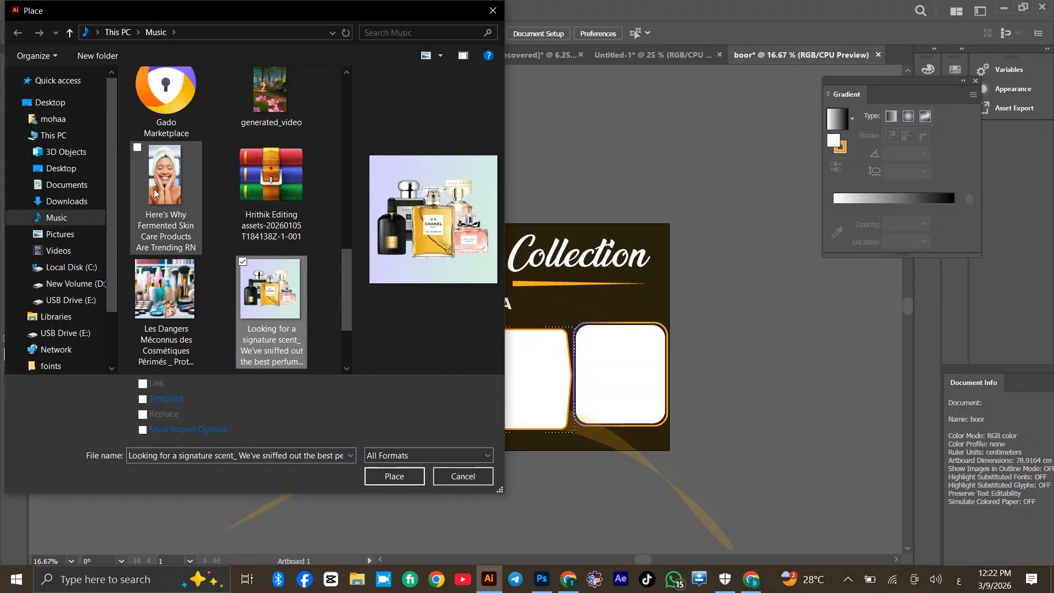
double_click(164, 175)
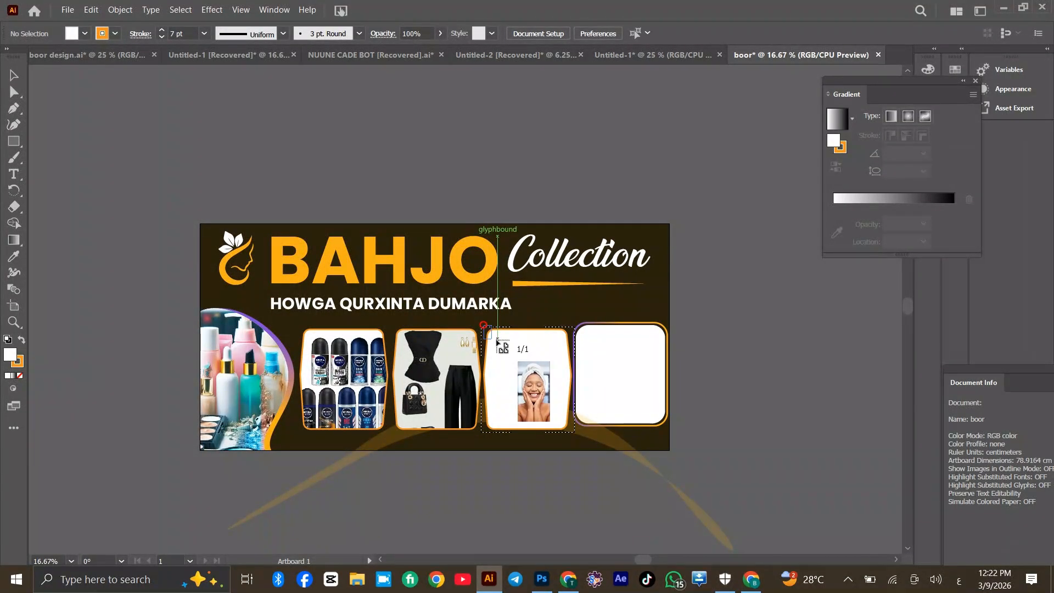
left_click_drag(484, 327, 492, 336)
key("ctrl+z")
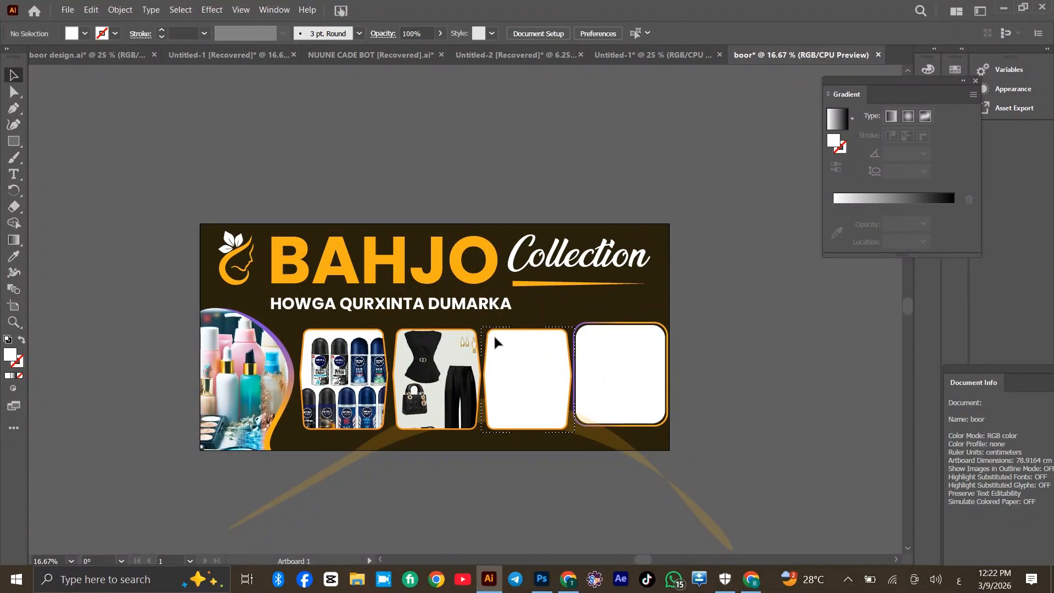
Place the image "Caro white full set" inside the third frame, sized to cover it
left_click(66, 10)
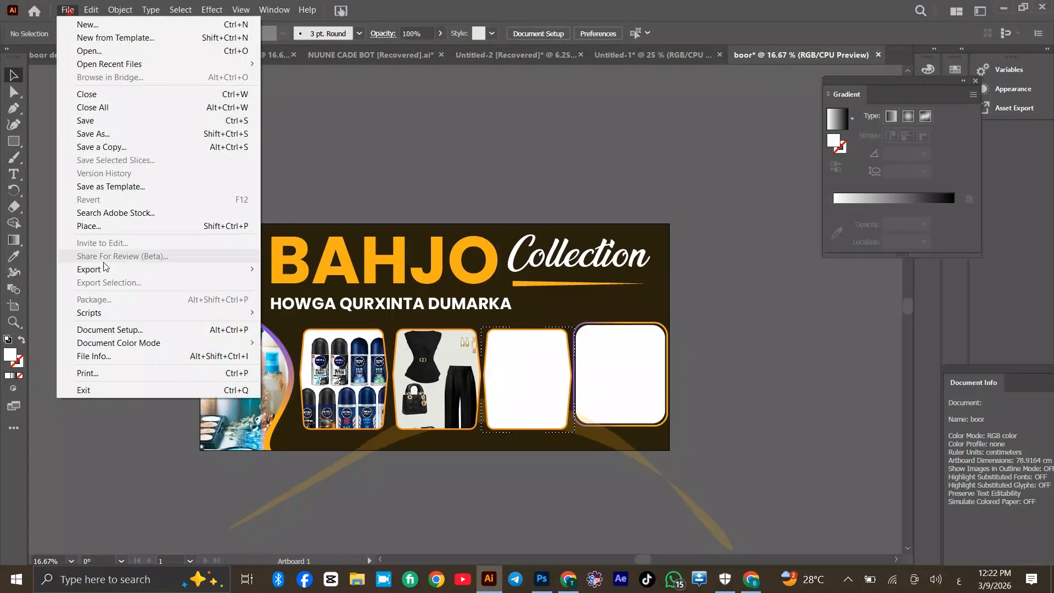
left_click(102, 225)
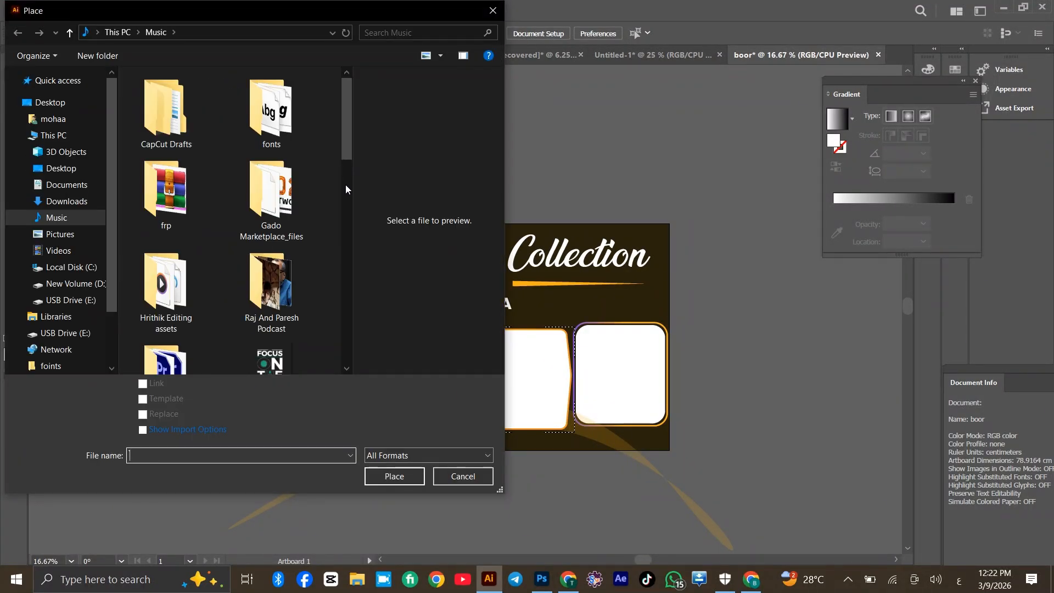
left_click_drag(346, 183, 347, 209)
left_click(186, 209)
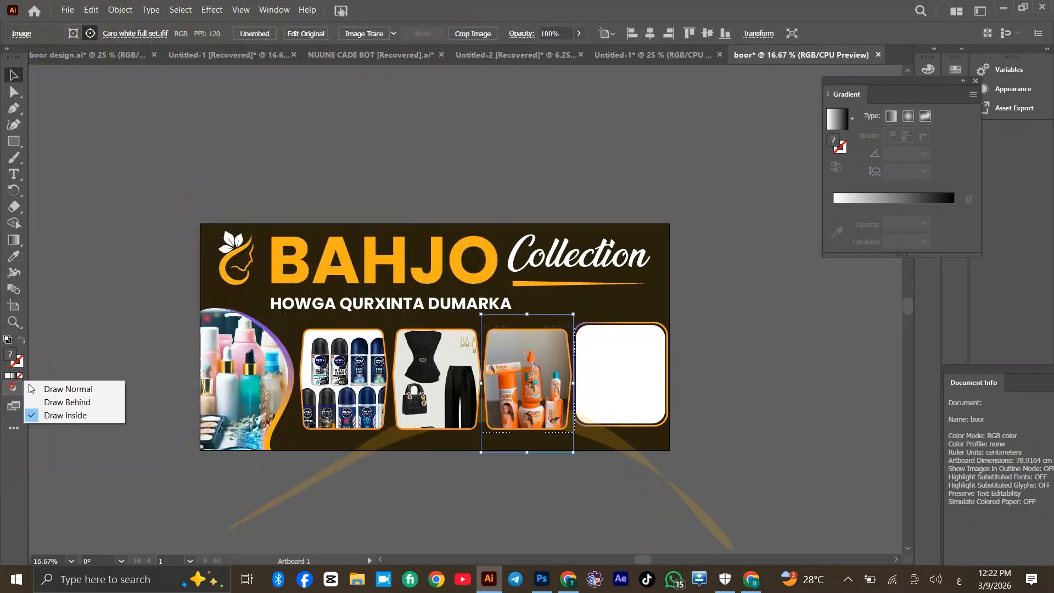
Place the portrait image "Demure" inside the fourth, rounded frame so it covers the shape, then leave Draw Inside mode
key("ctrl+shift+p")
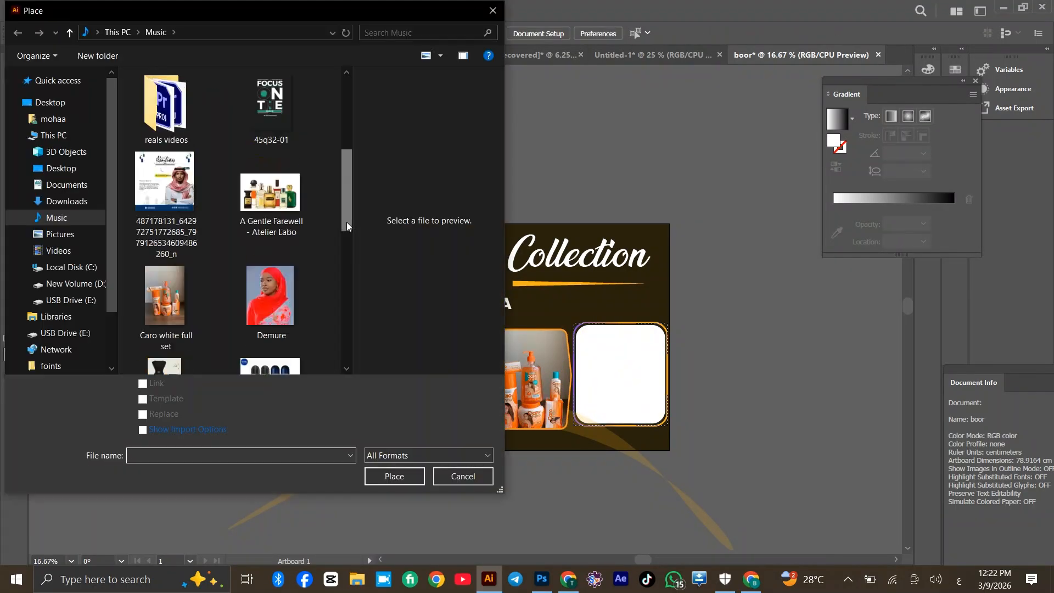
double_click(271, 289)
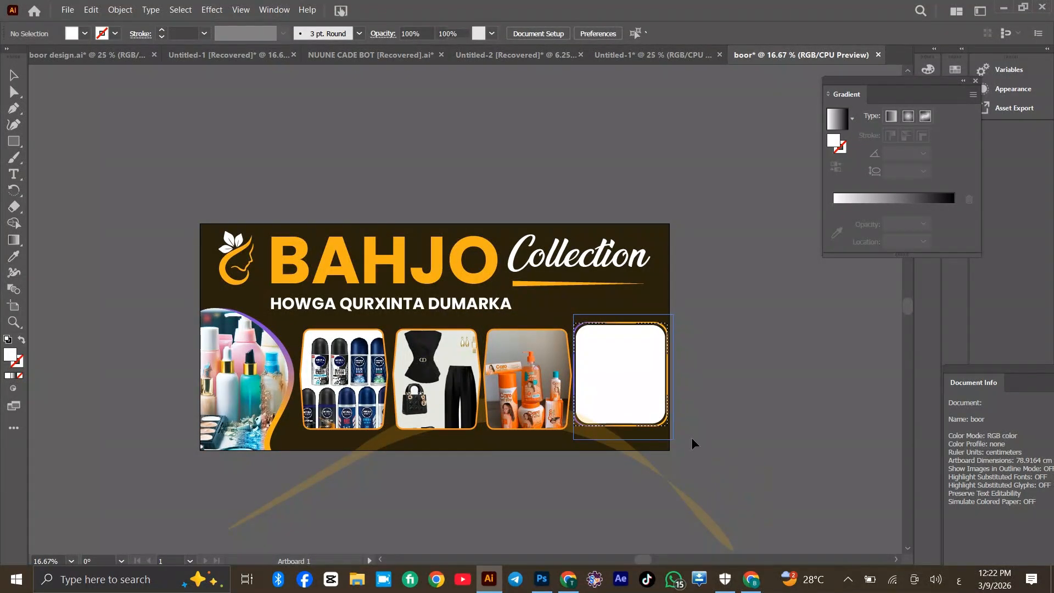
left_click(675, 397)
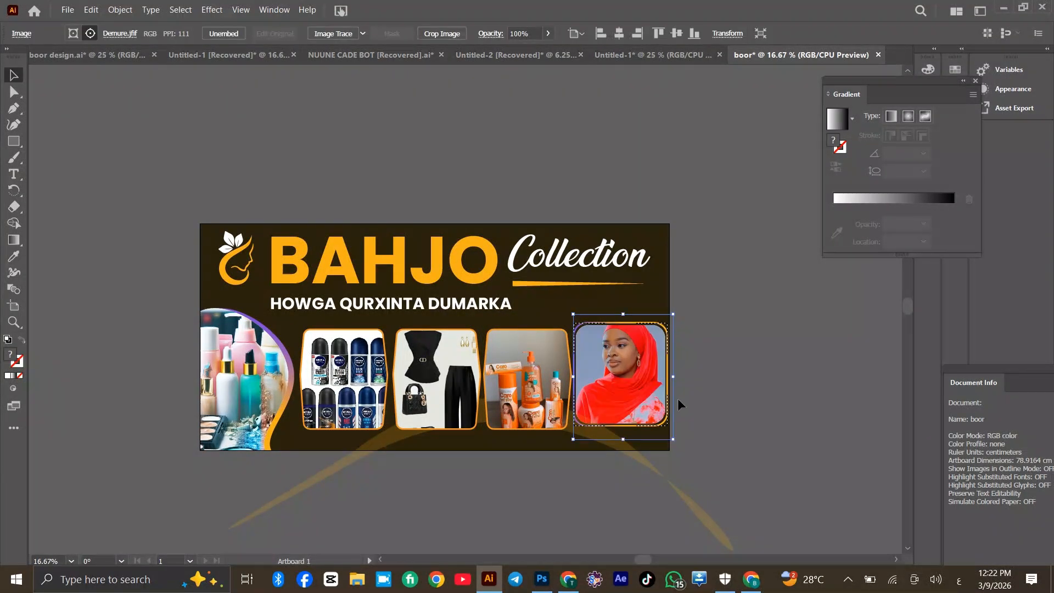
left_click(13, 390)
left_click(136, 313)
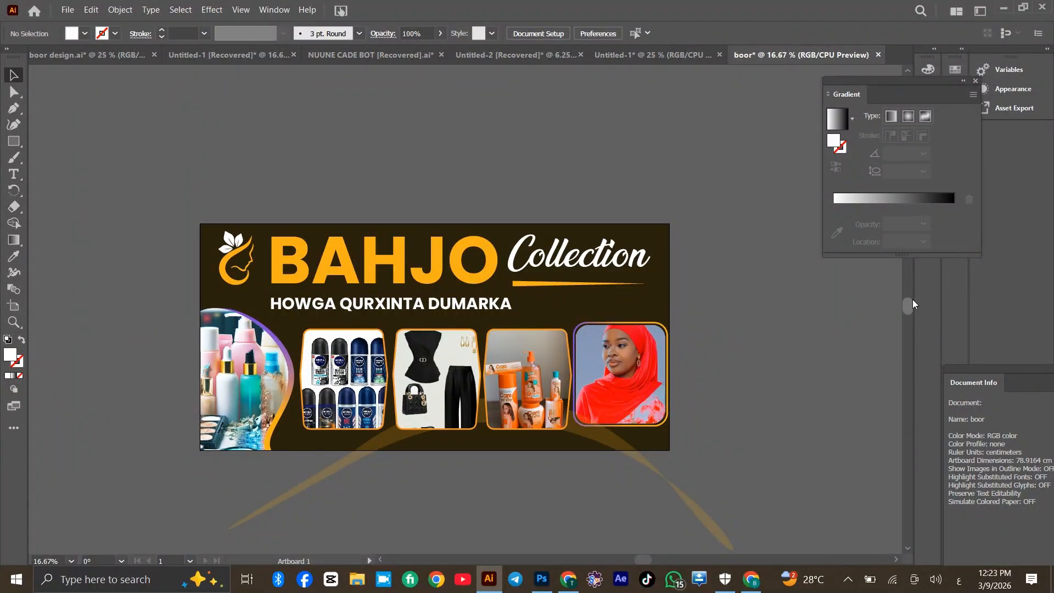
Enlarge the BAHJO title slightly about its centre
scroll(911, 303, "up", 1)
scroll(909, 301, "down", 1)
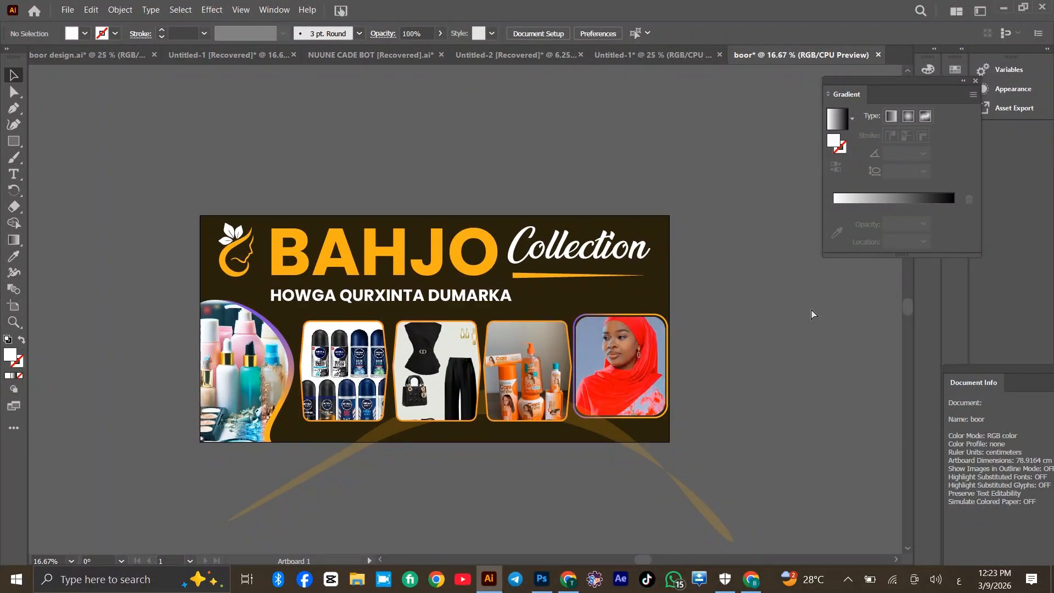
key("ctrl+equal")
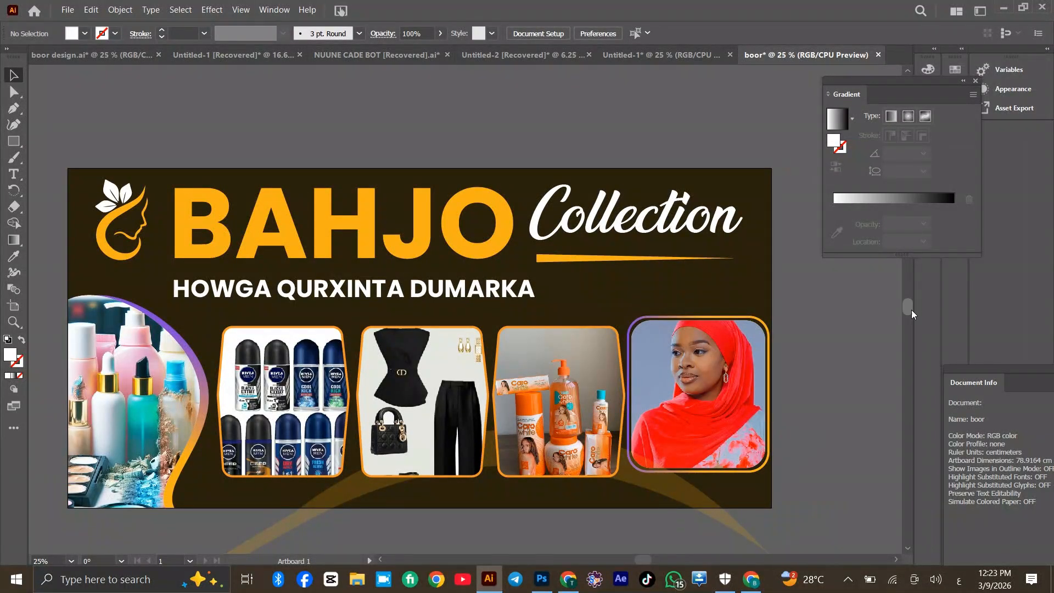
left_click_drag(909, 309, 909, 318)
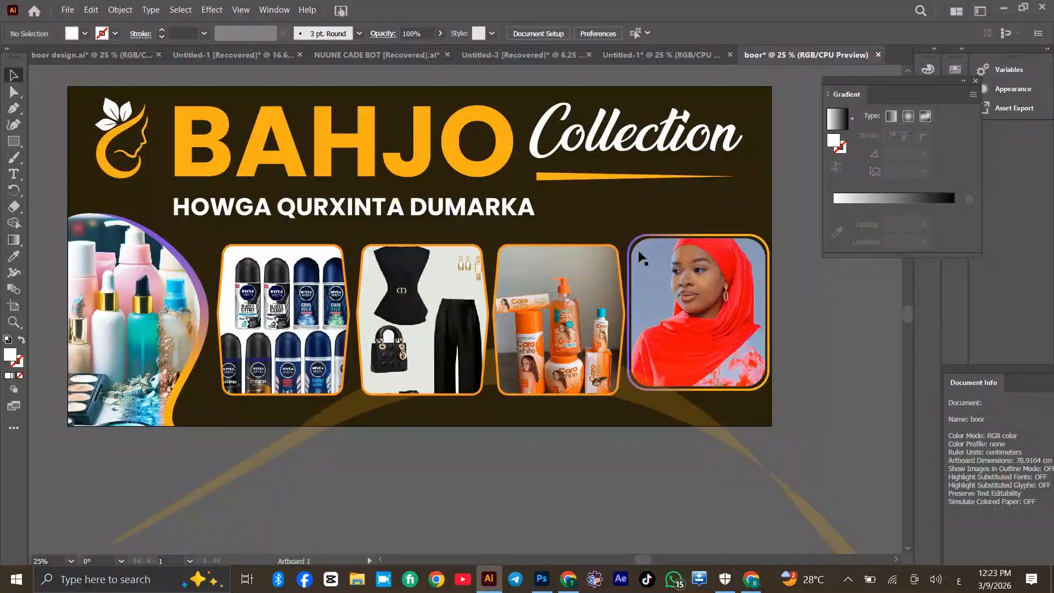
left_click(117, 124)
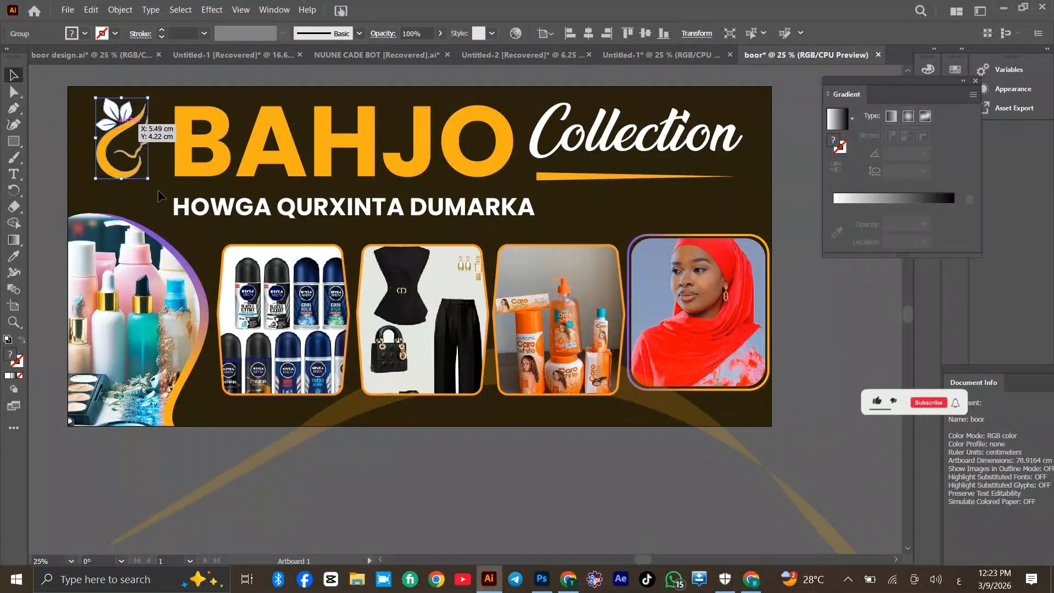
left_click(166, 195)
left_click(435, 167)
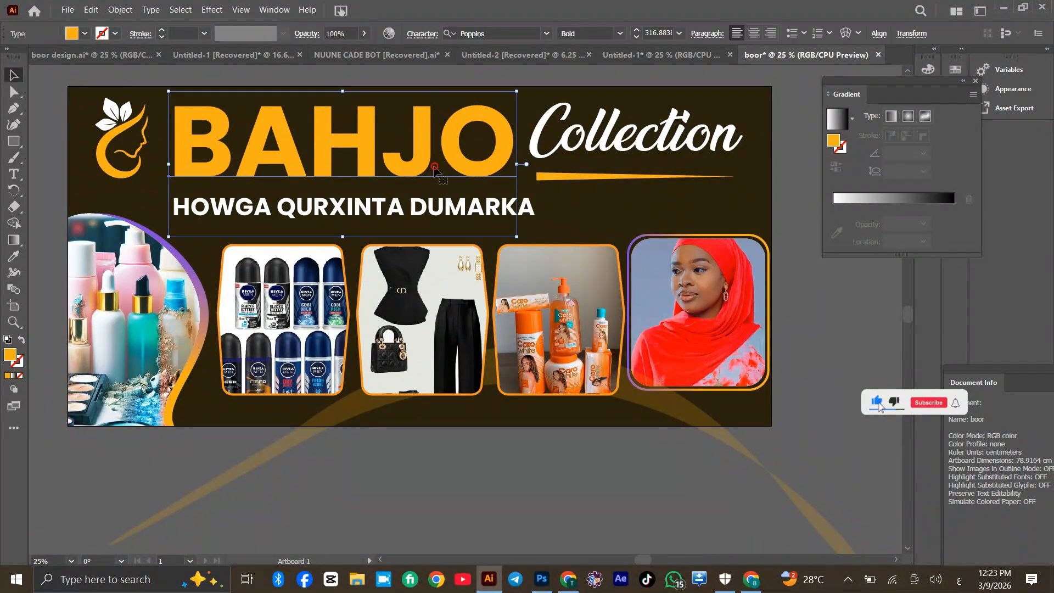
left_click_drag(344, 237, 346, 237)
Enlarge the HOWGA QURXINTA DUMARKA tagline to about 85.34 pt and align its left edge with the BAHJO title
left_click(354, 222)
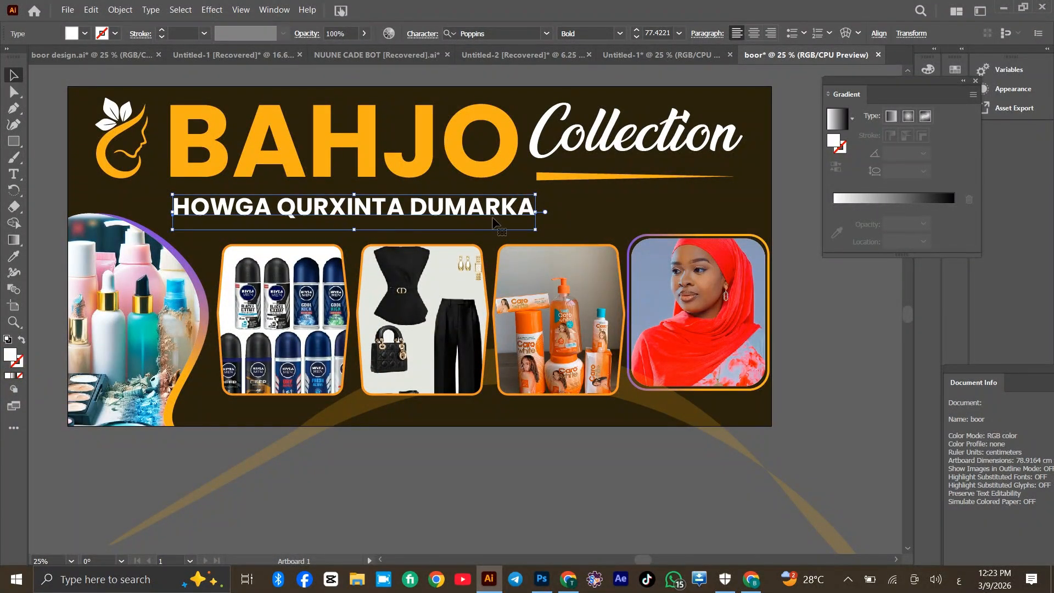
left_click_drag(537, 216, 554, 220)
left_click_drag(334, 208, 348, 208)
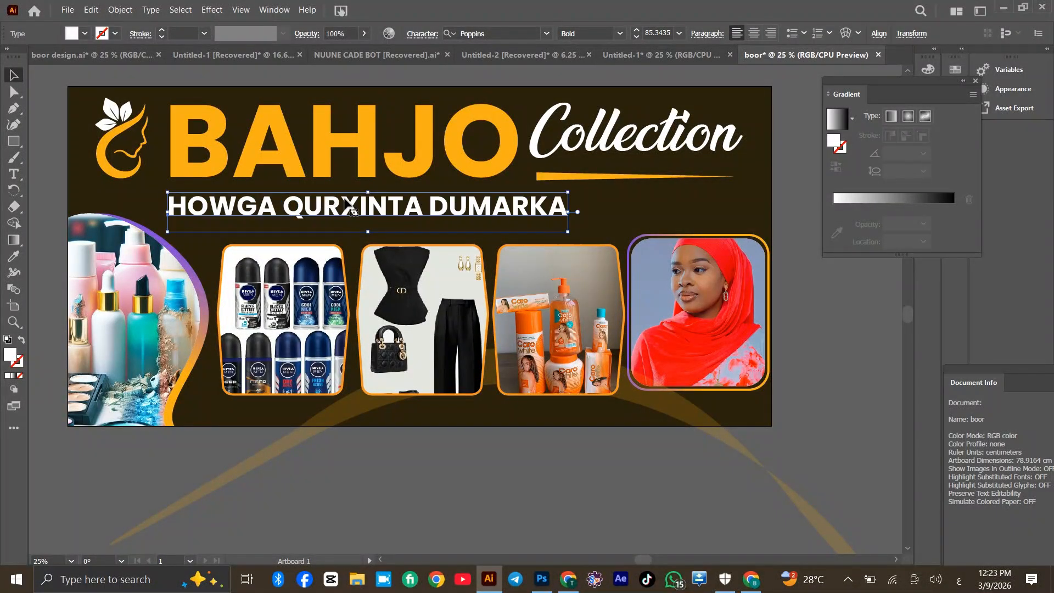